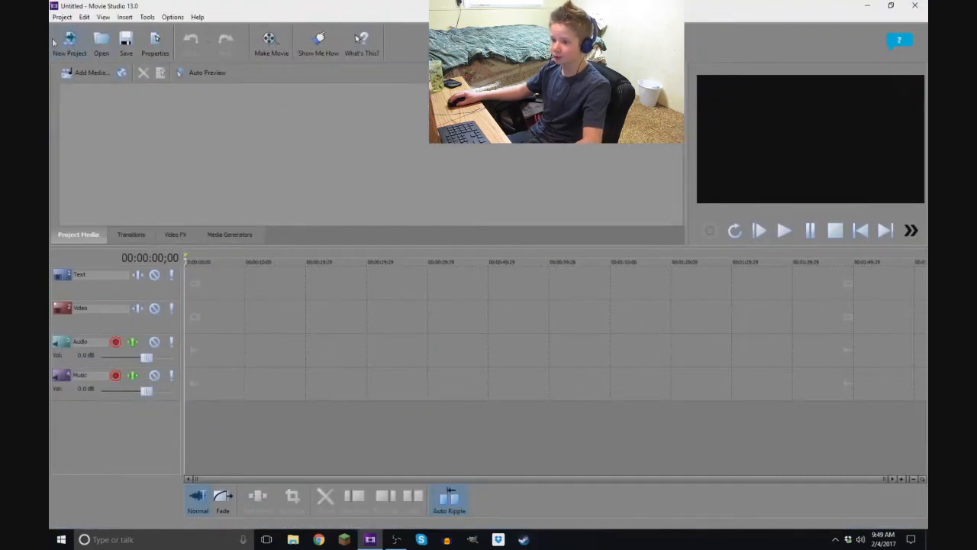
# Create a new project with the Internet Video type and Internet (HD) preset, named Minecraft Survival Tour
pyautogui.click(77, 46)
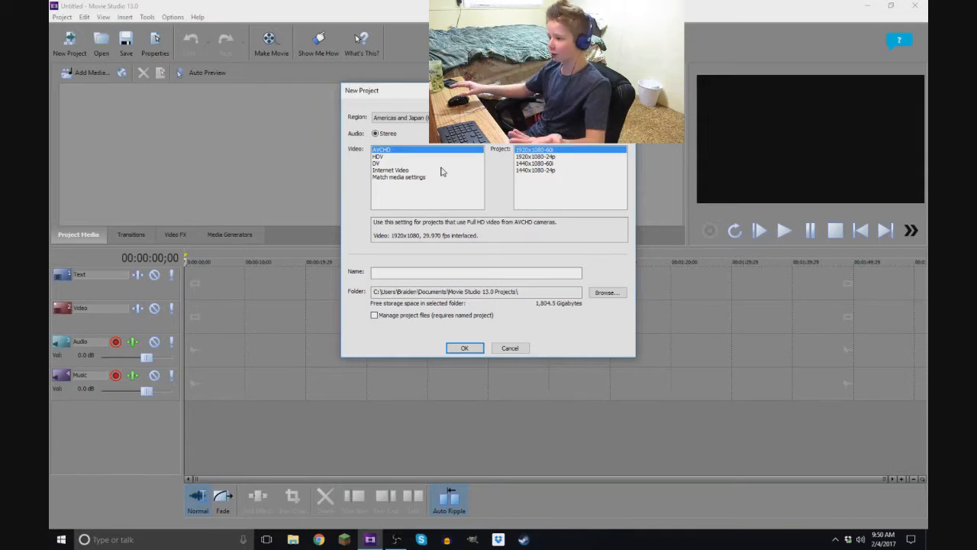
pyautogui.click(406, 170)
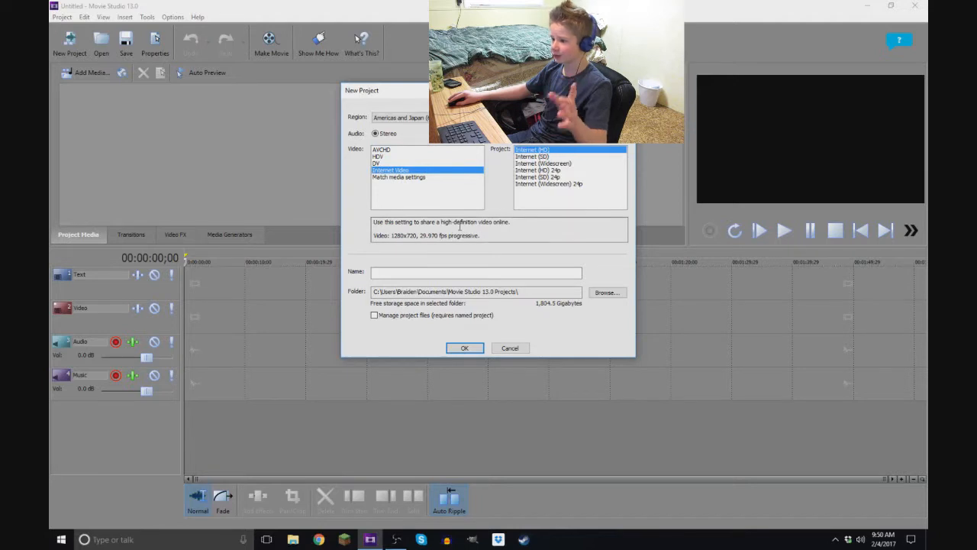
pyautogui.moveTo(419, 234); pyautogui.dragTo(443, 234)
pyautogui.click(424, 235)
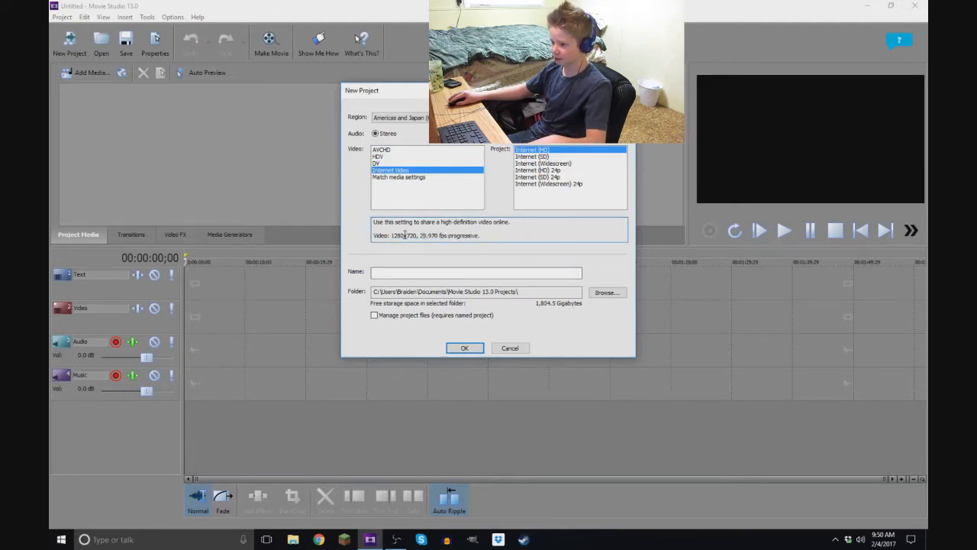
pyautogui.click(484, 271)
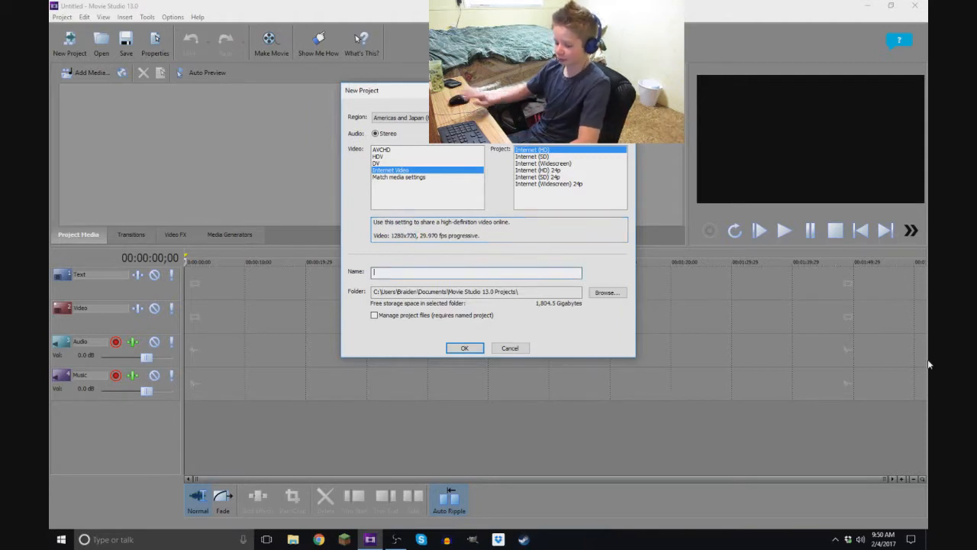
pyautogui.write('Mine')
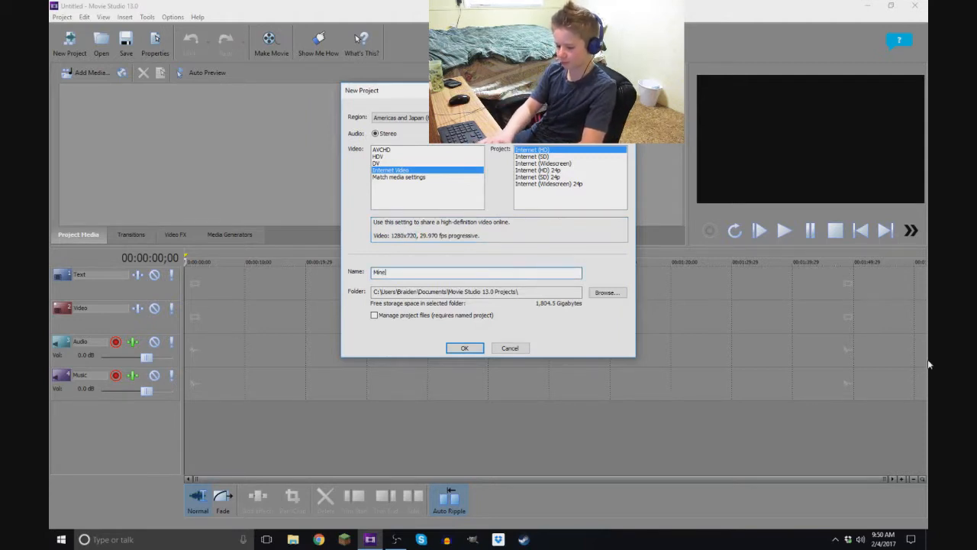
pyautogui.write('craft ')
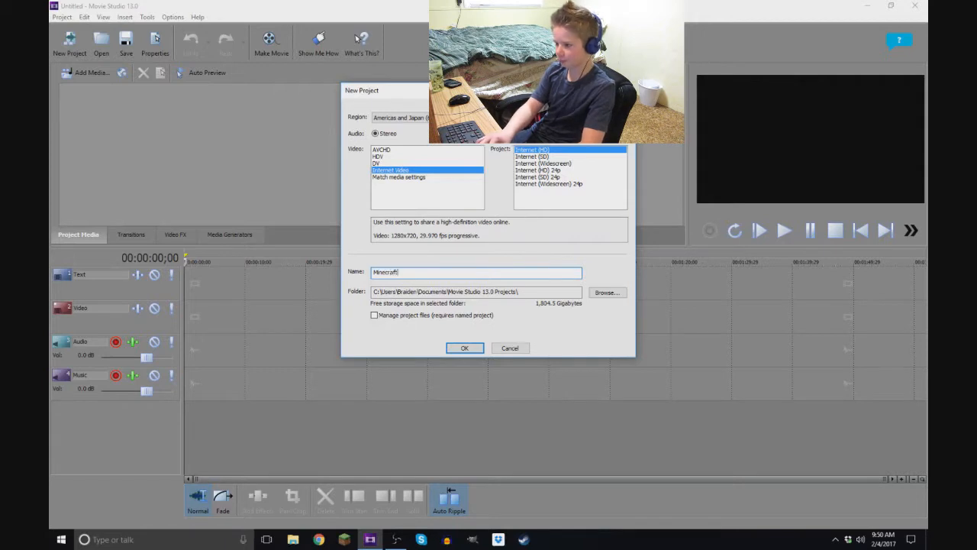
pyautogui.write('Surv')
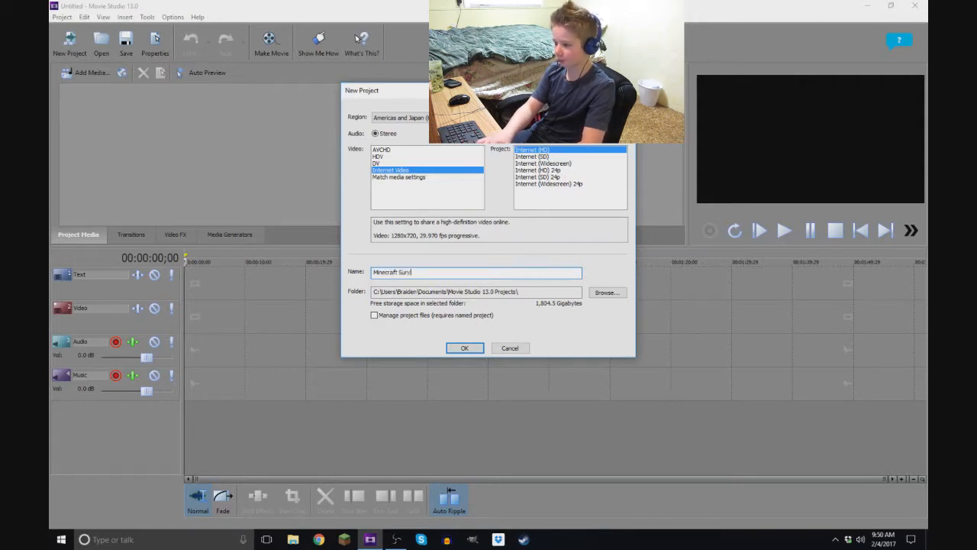
pyautogui.write('ival Tour')
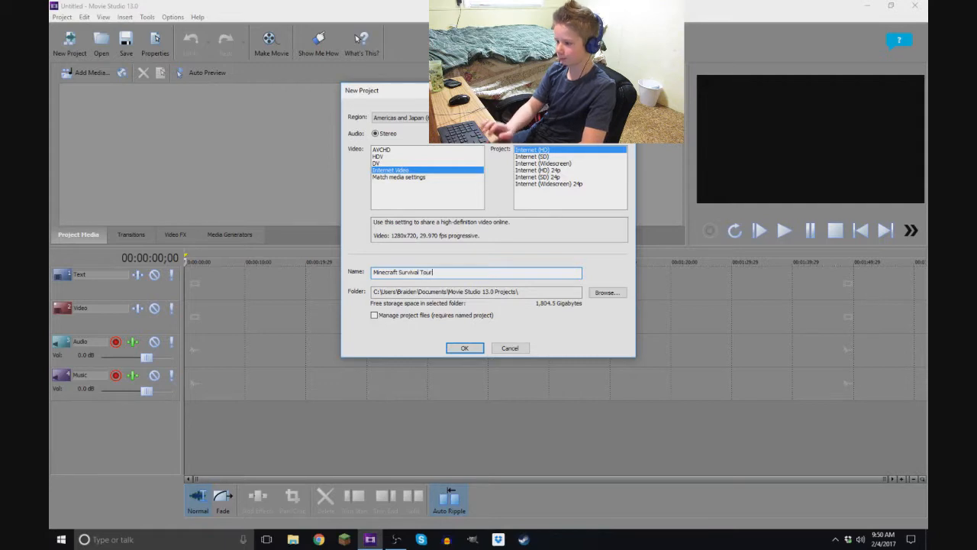
pyautogui.click(461, 347)
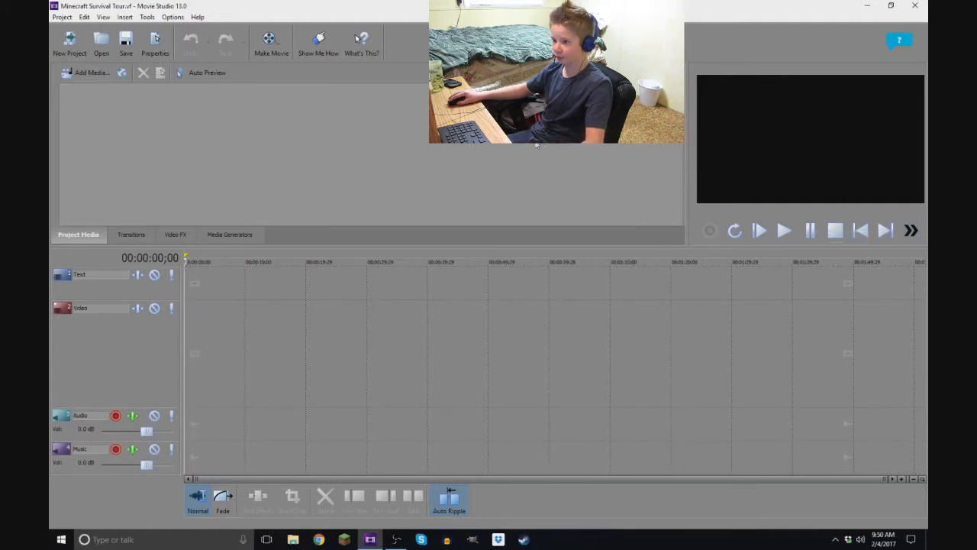
pyautogui.click(84, 72)
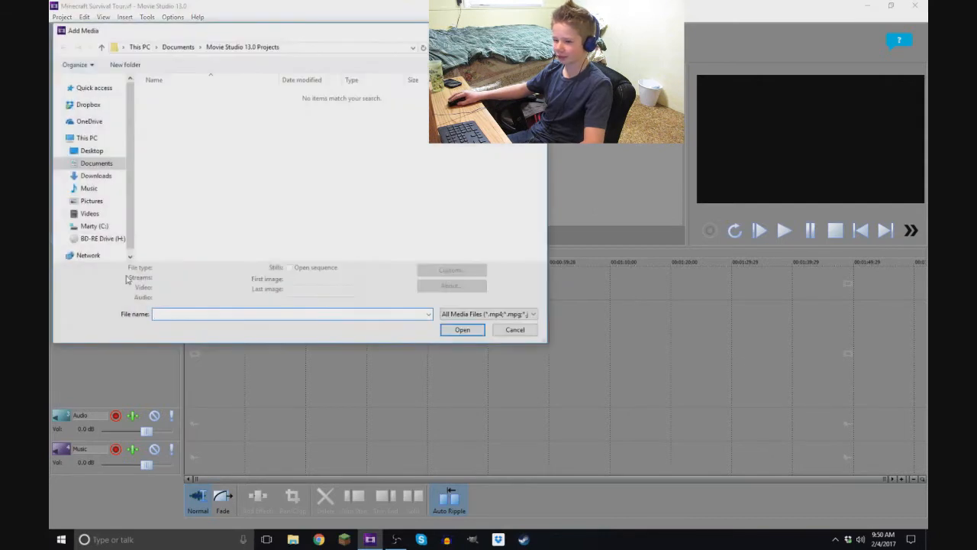
pyautogui.click(91, 151)
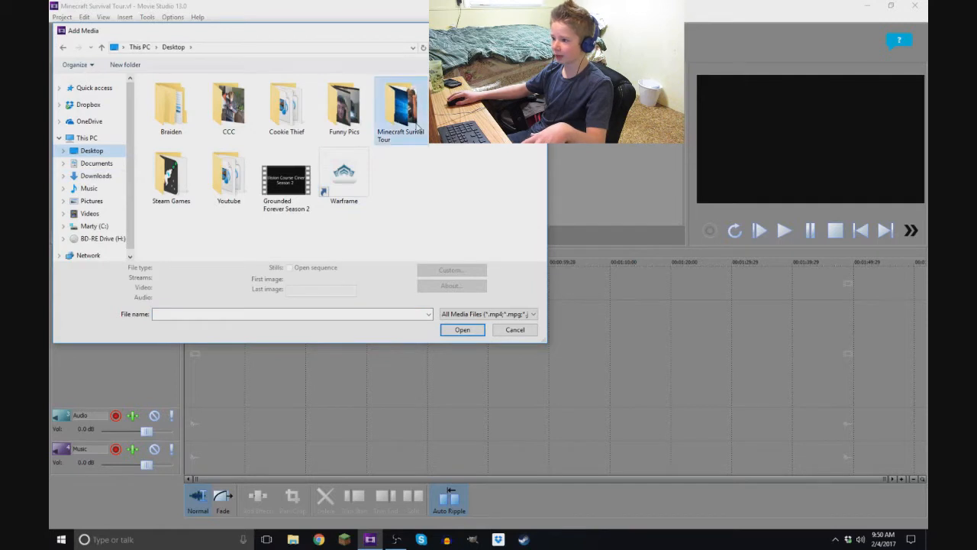
pyautogui.doubleClick(401, 107)
pyautogui.moveTo(240, 127); pyautogui.dragTo(178, 87)
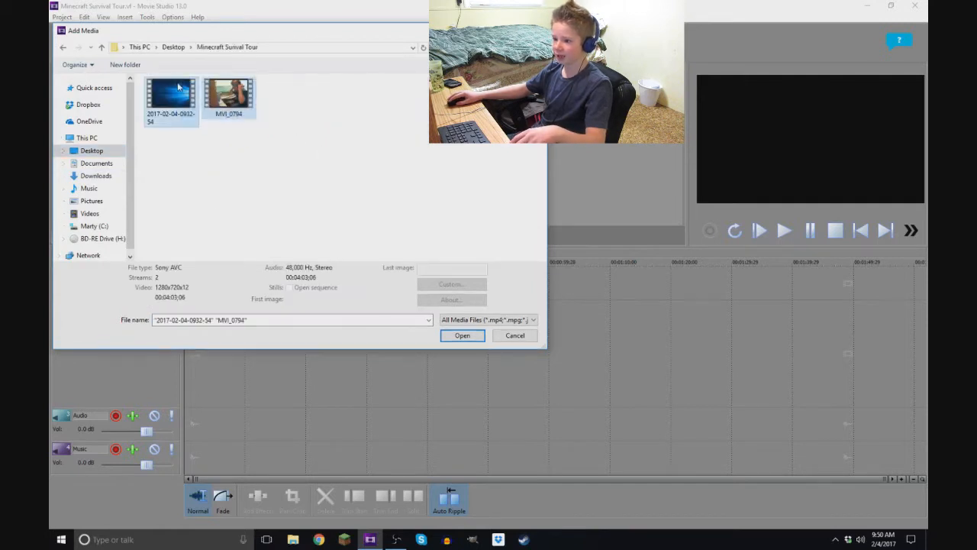
pyautogui.click(463, 336)
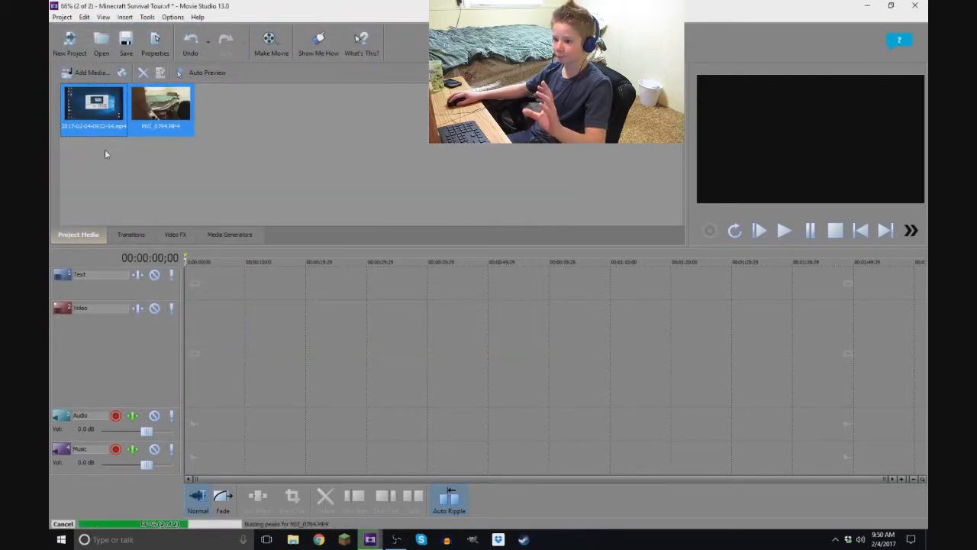
pyautogui.click(125, 200)
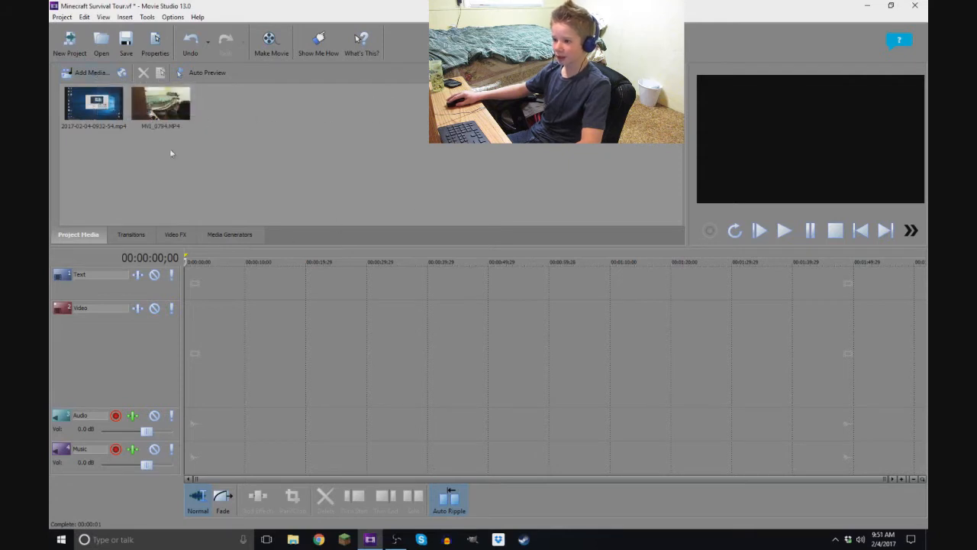
pyautogui.click(102, 113)
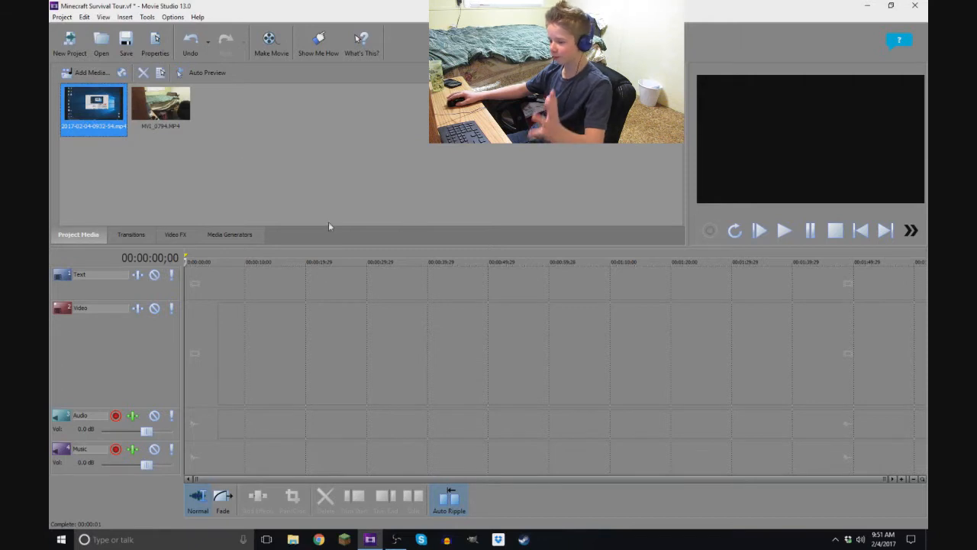
pyautogui.click(200, 192)
# Import the Intro and Outro MP4 files from the Desktop's Youtube folder into the project media
pyautogui.click(90, 72)
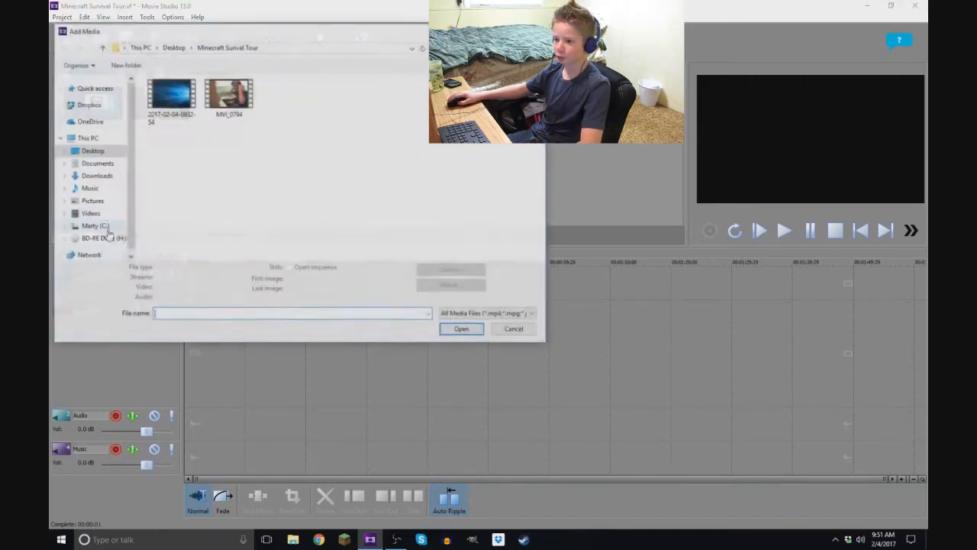
pyautogui.click(101, 152)
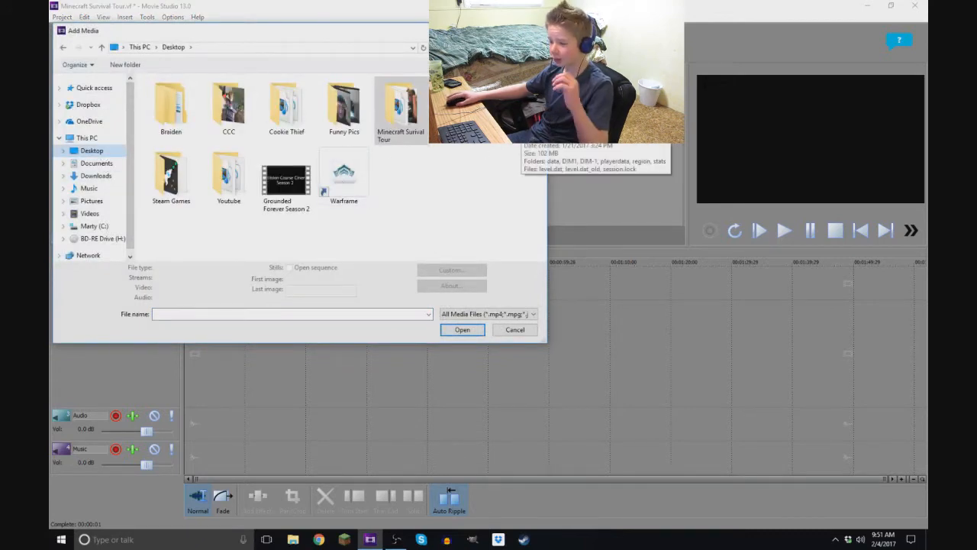
pyautogui.click(226, 184)
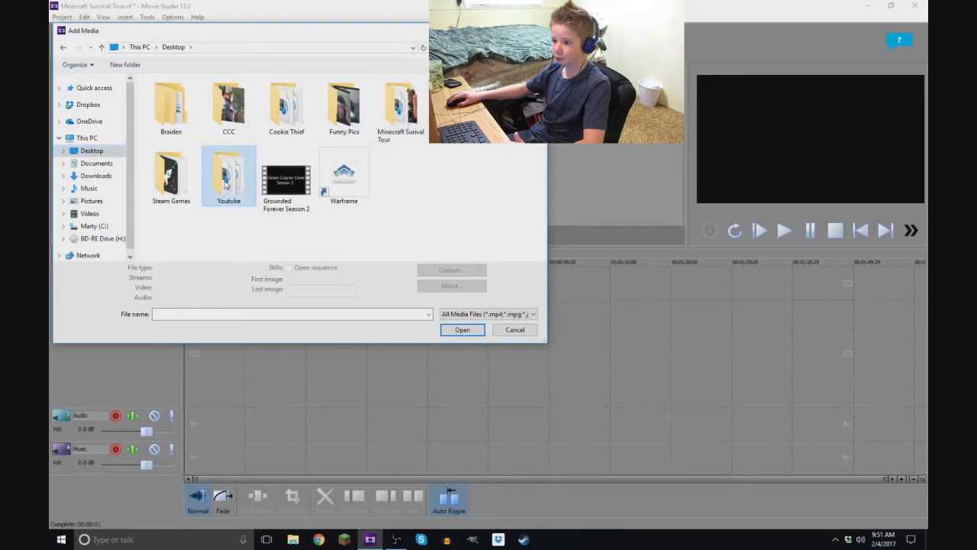
pyautogui.doubleClick(223, 184)
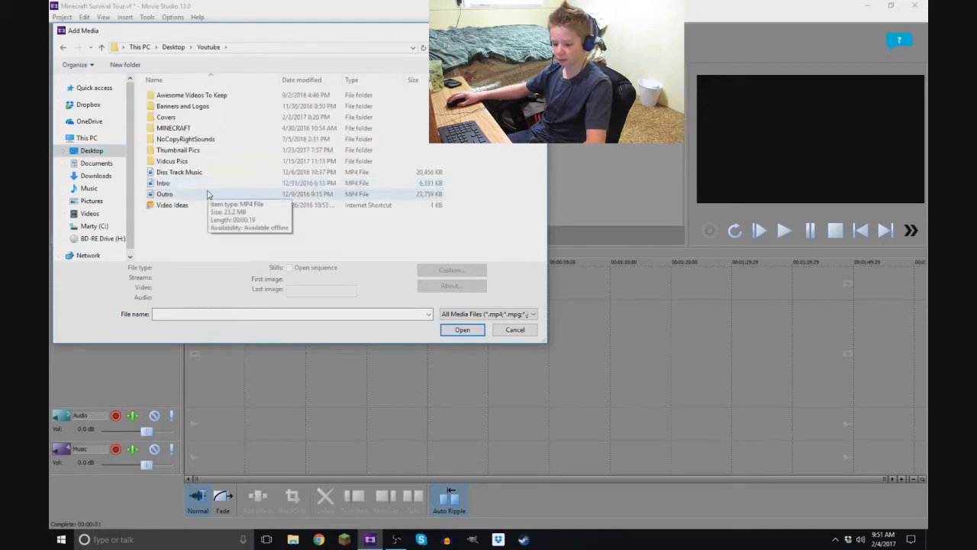
pyautogui.click(204, 187)
pyautogui.keyDown('ctrl'); pyautogui.click(199, 194); pyautogui.keyUp('ctrl')
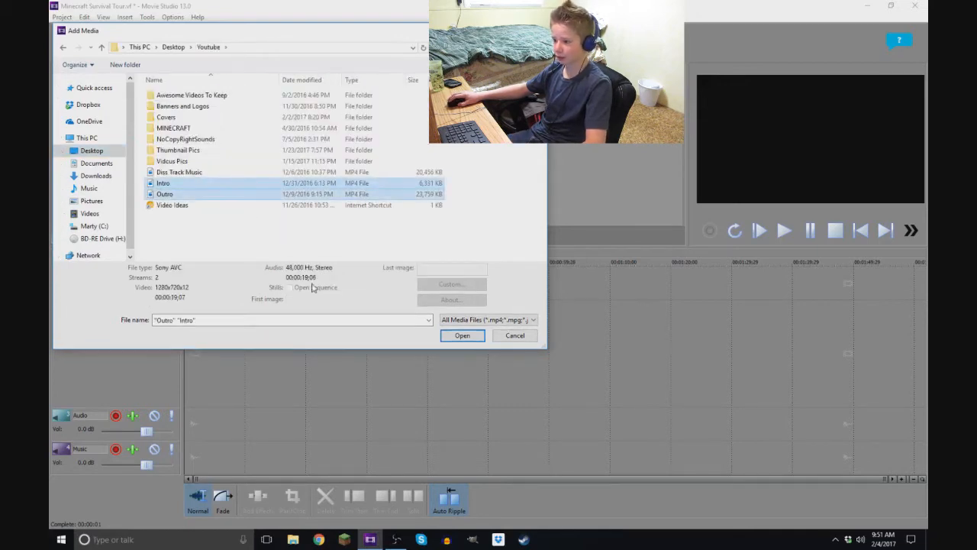
pyautogui.click(463, 336)
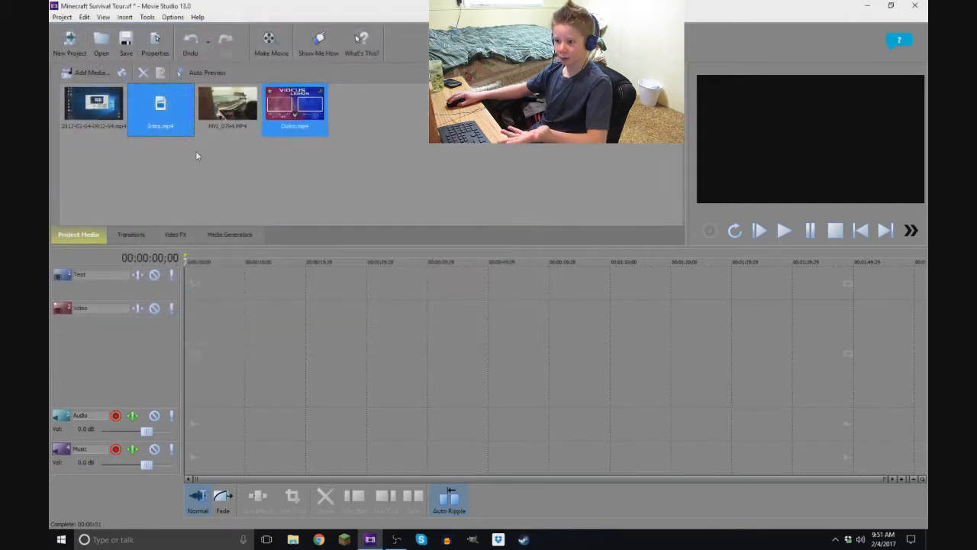
# Place Intro.mp4 at the very start of the Video track and play it back
pyautogui.click(159, 108)
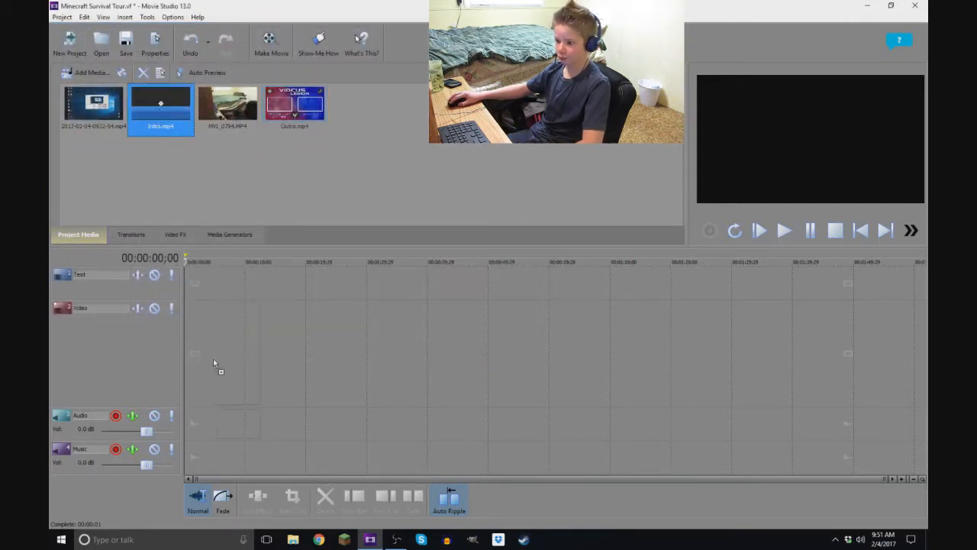
pyautogui.moveTo(190, 350); pyautogui.dragTo(190, 349)
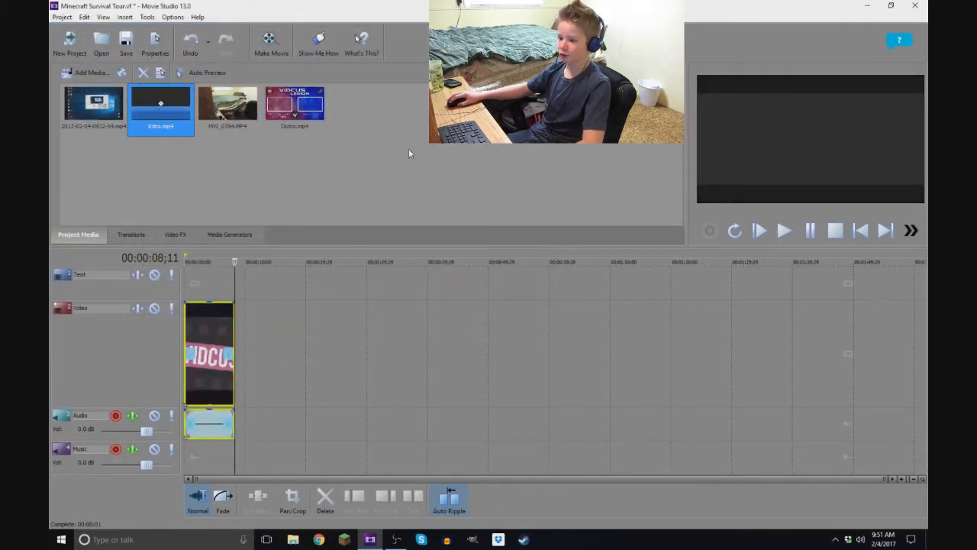
pyautogui.click(203, 262)
pyautogui.click(782, 230)
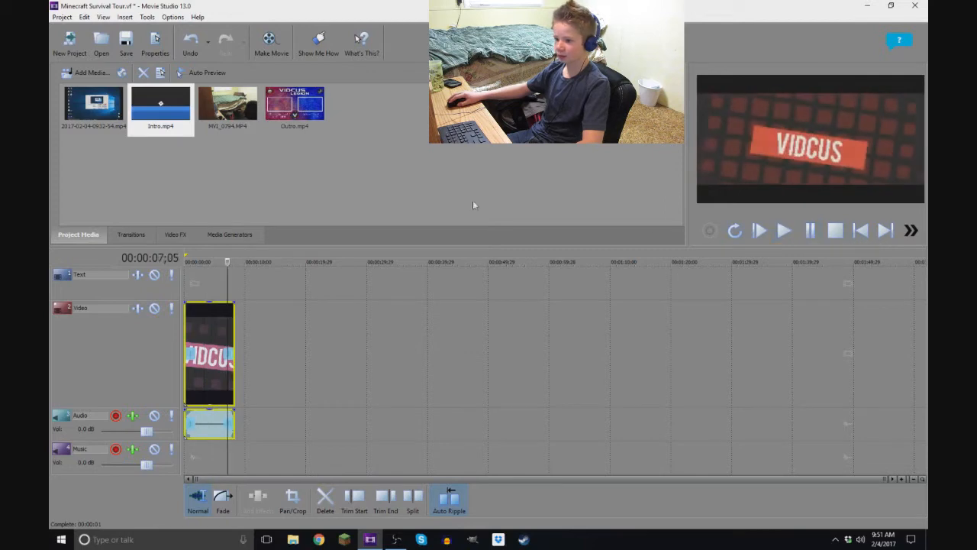
pyautogui.moveTo(100, 111); pyautogui.dragTo(389, 378)
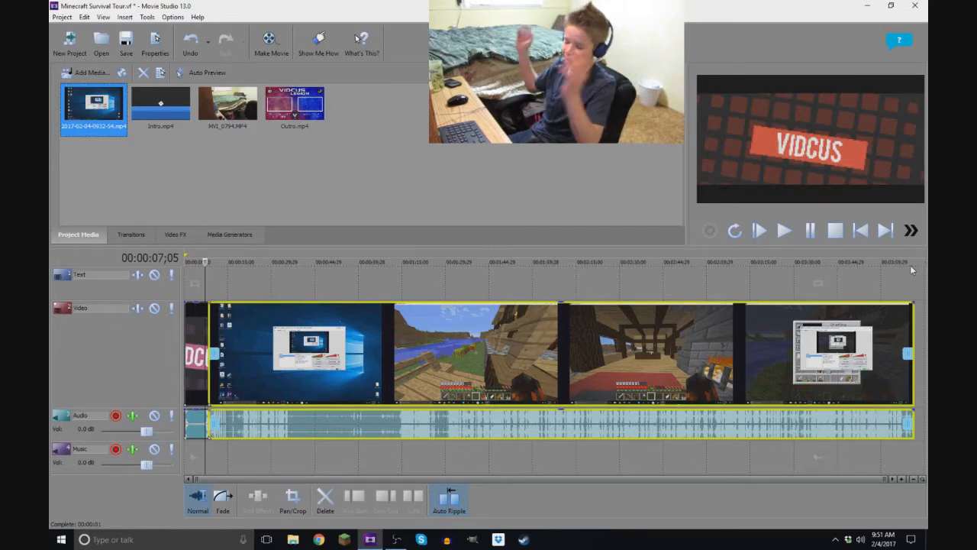
pyautogui.click(212, 261)
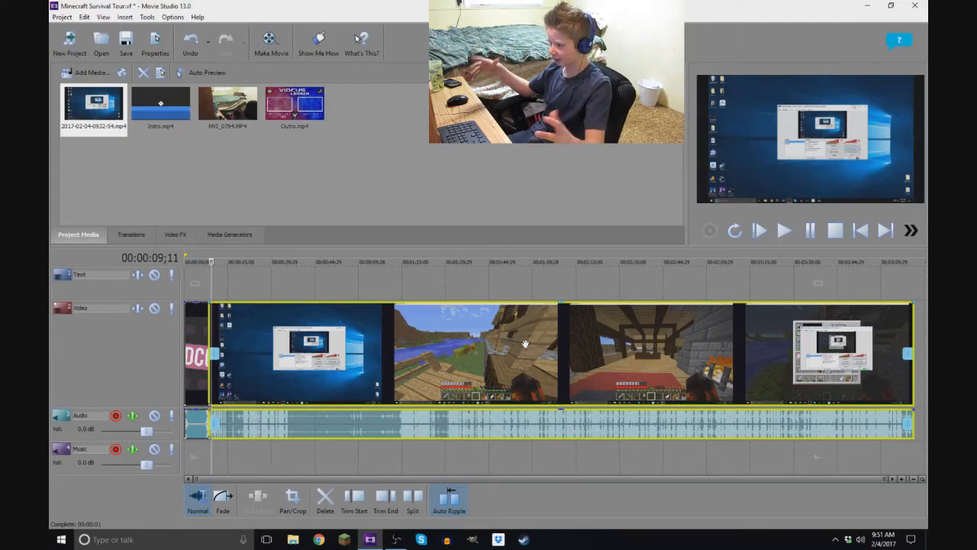
pyautogui.scroll(1, 278, 398)
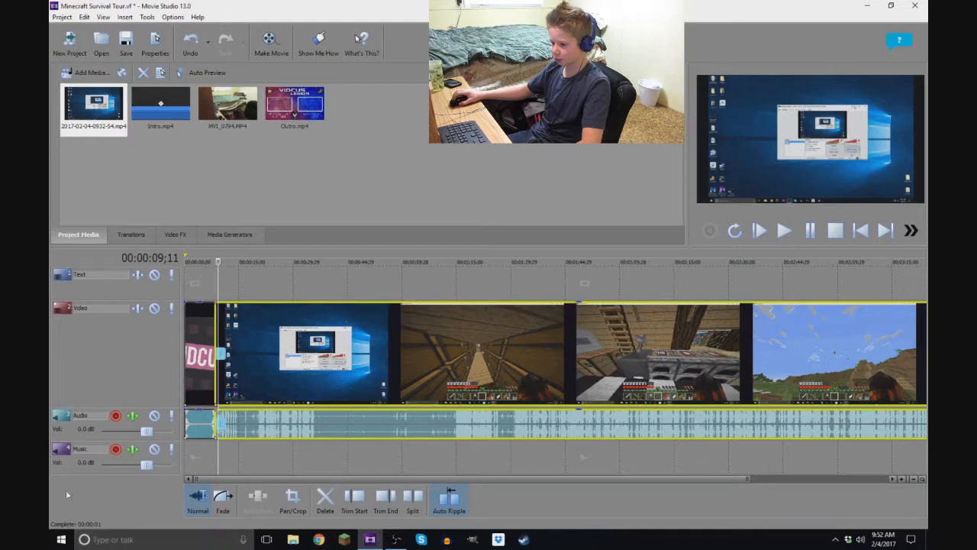
pyautogui.scroll(3, 391, 413)
pyautogui.scroll(3, 389, 413)
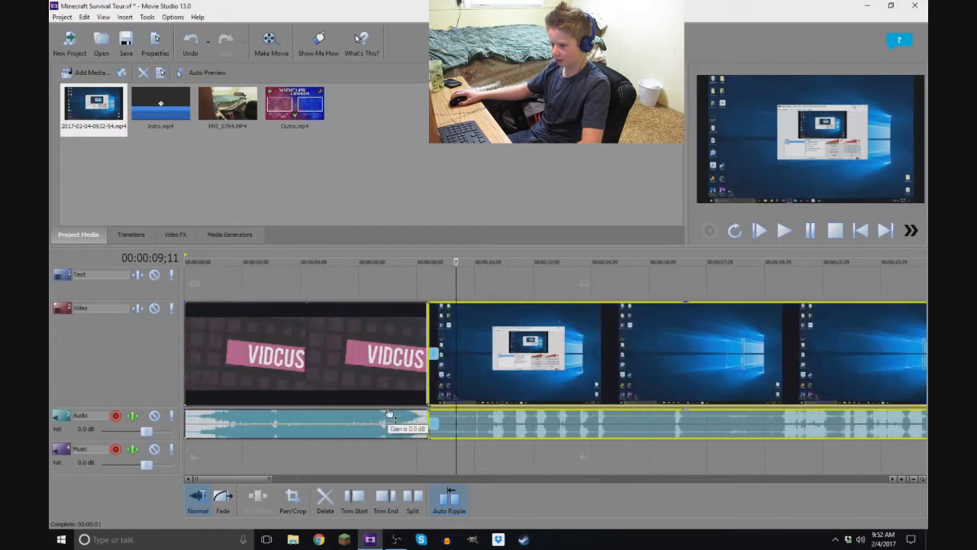
pyautogui.click(476, 294)
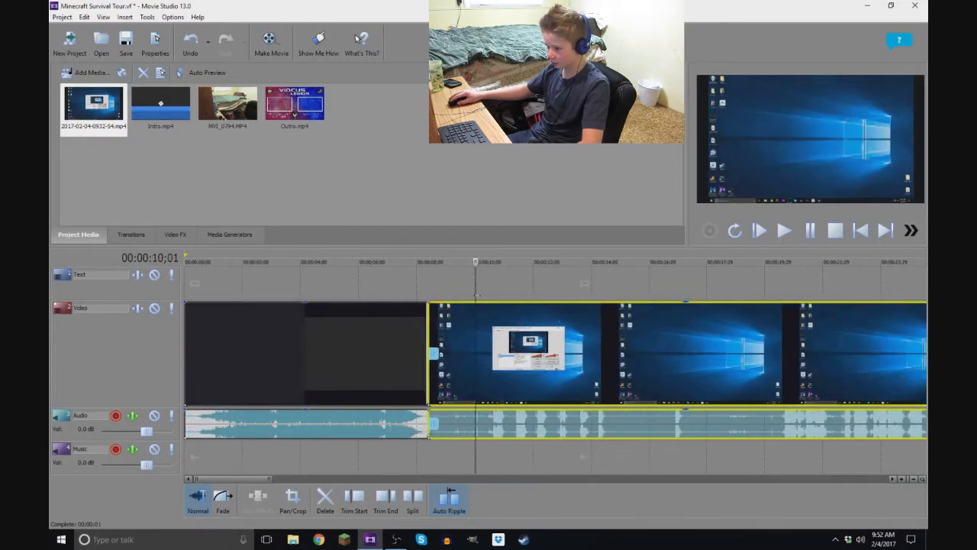
pyautogui.click(451, 259)
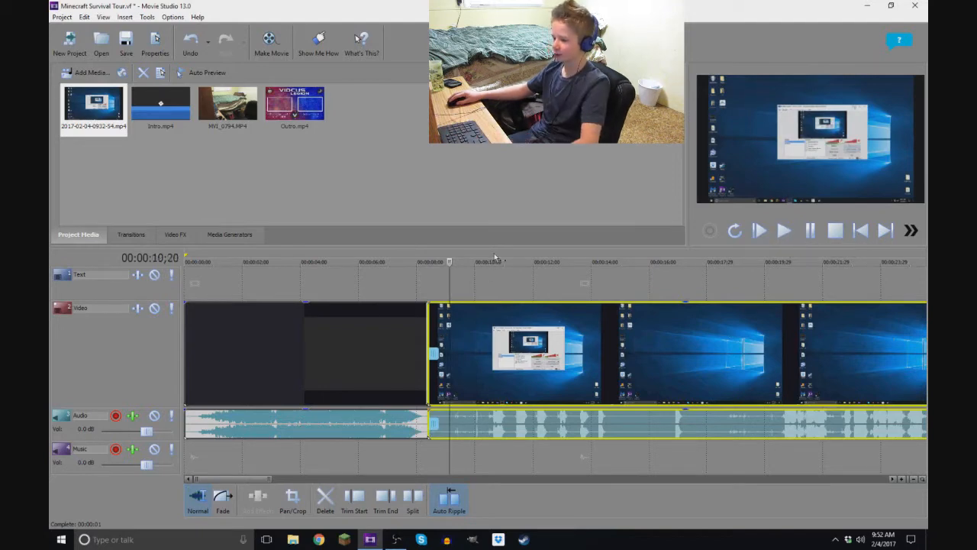
# Insert MVI_0794.MP4 on the Text track so that it starts right after the intro
pyautogui.click(494, 283)
pyautogui.moveTo(248, 106); pyautogui.dragTo(436, 284)
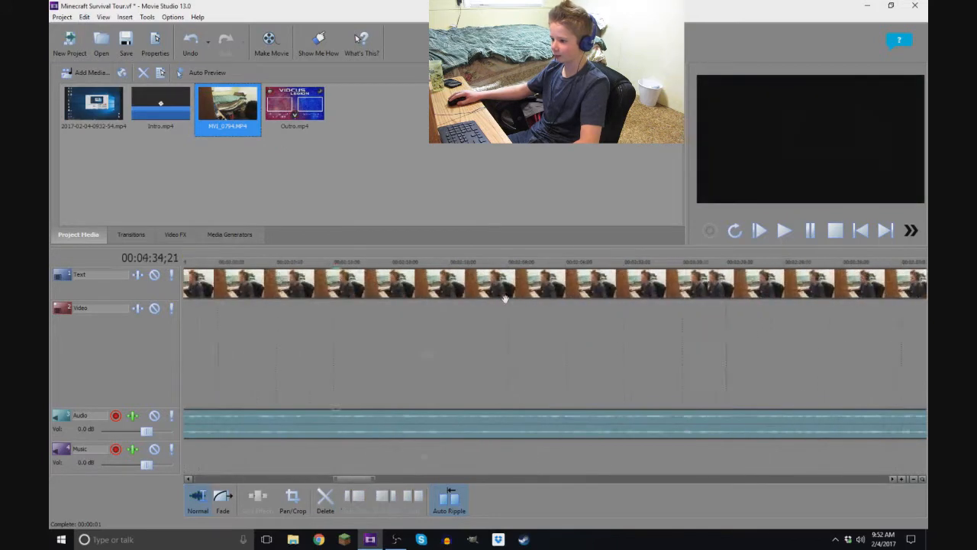
pyautogui.scroll(-5, 548, 340)
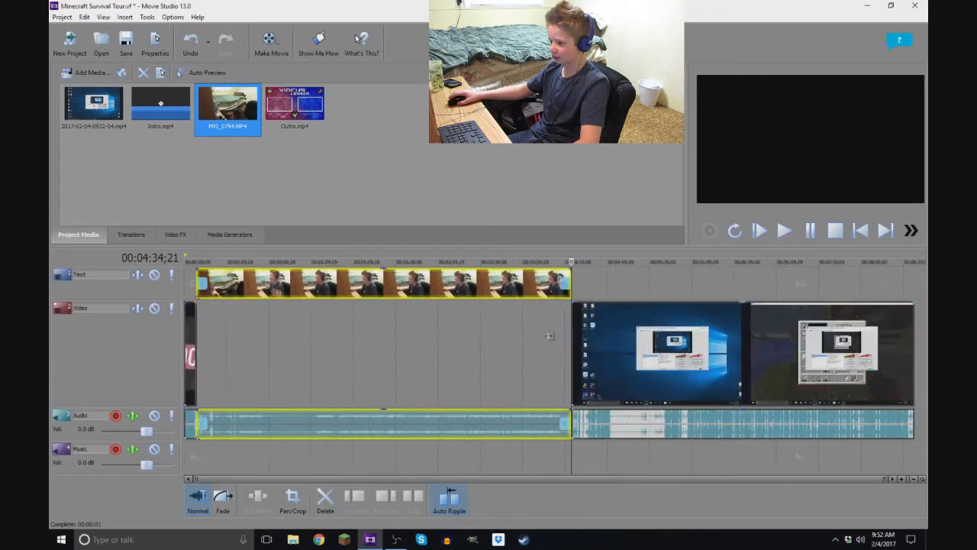
# Arrange the MVI_0794 clip with its video on the Text track and its audio on the Music track, starting right after the intro
pyautogui.moveTo(511, 429); pyautogui.dragTo(483, 441)
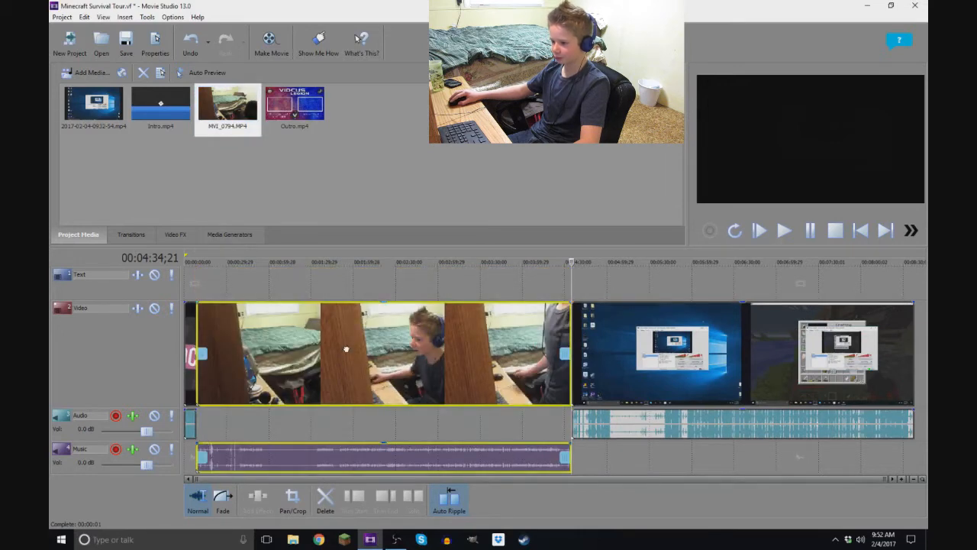
pyautogui.moveTo(346, 349); pyautogui.dragTo(349, 288)
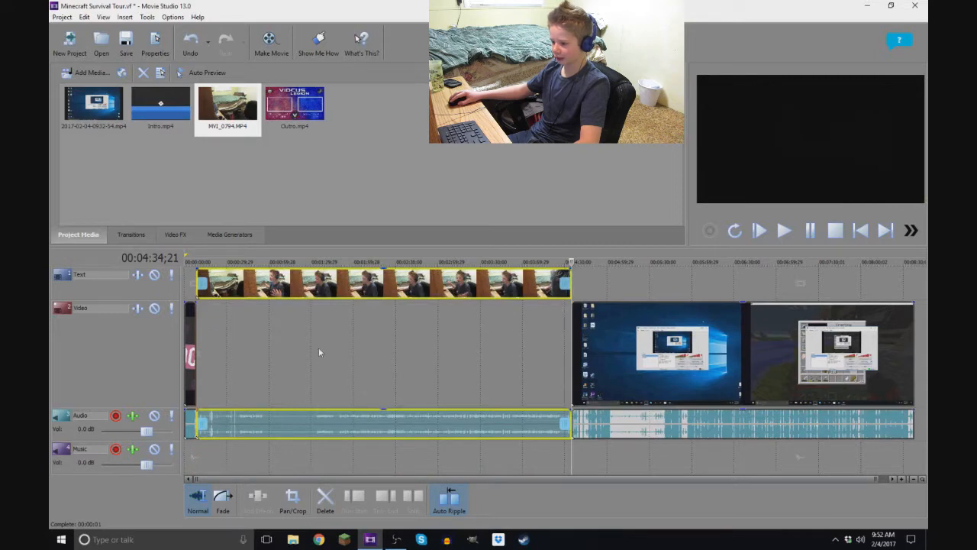
pyautogui.moveTo(368, 426); pyautogui.dragTo(365, 452)
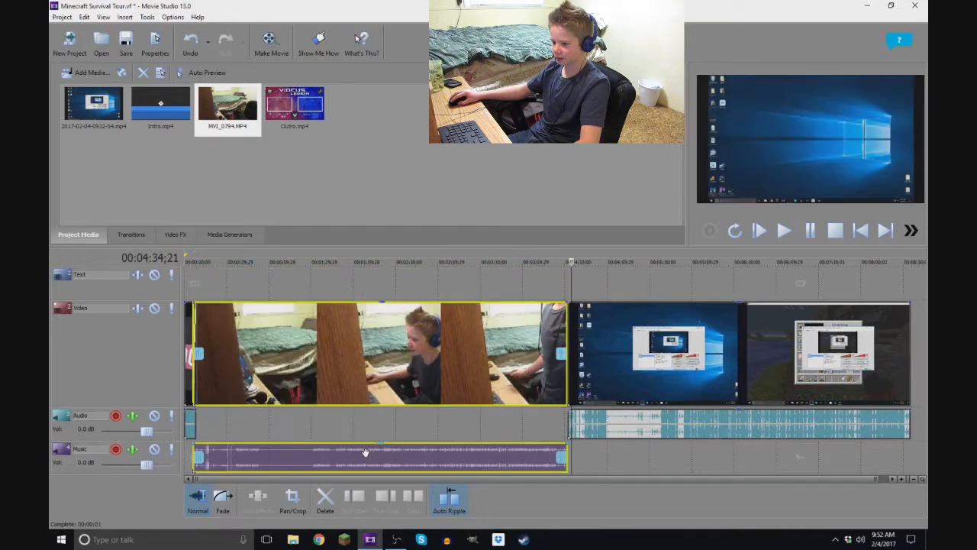
pyautogui.moveTo(369, 378); pyautogui.dragTo(379, 289)
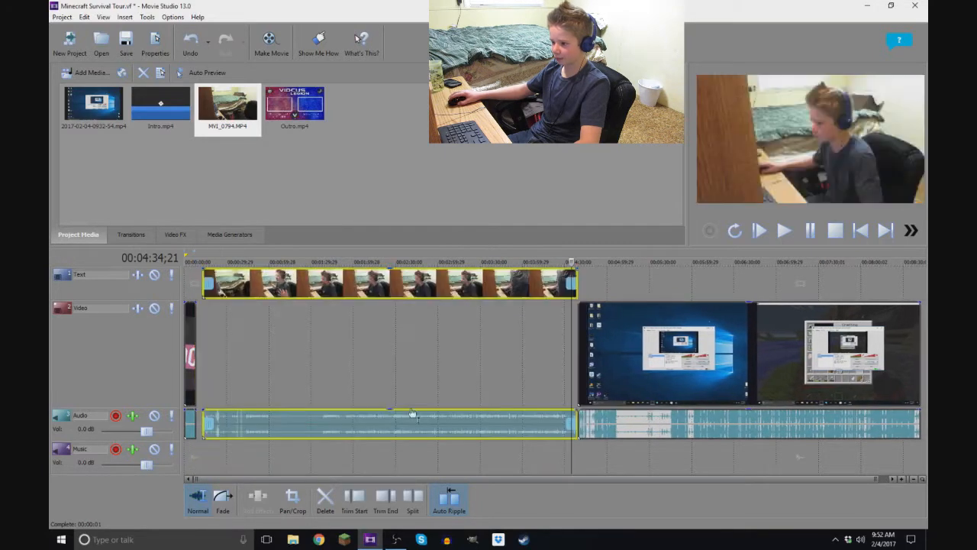
pyautogui.moveTo(509, 421); pyautogui.dragTo(488, 284)
pyautogui.scroll(-1, 502, 442)
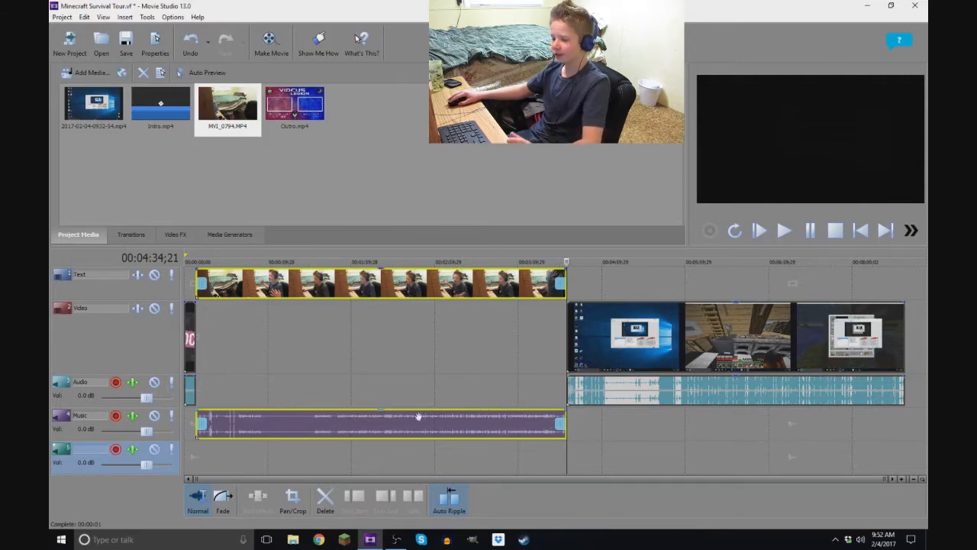
# Move the gameplay recording earlier on the Video track, beneath the webcam clip, so that it starts at about 28 seconds
pyautogui.click(288, 430)
pyautogui.moveTo(664, 368); pyautogui.dragTo(580, 368)
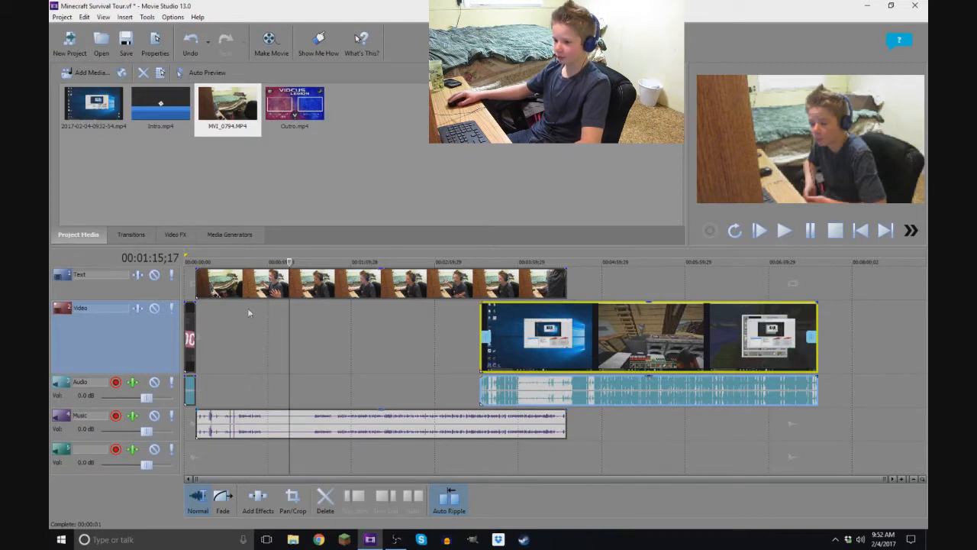
pyautogui.moveTo(574, 342); pyautogui.dragTo(316, 342)
pyautogui.click(192, 258)
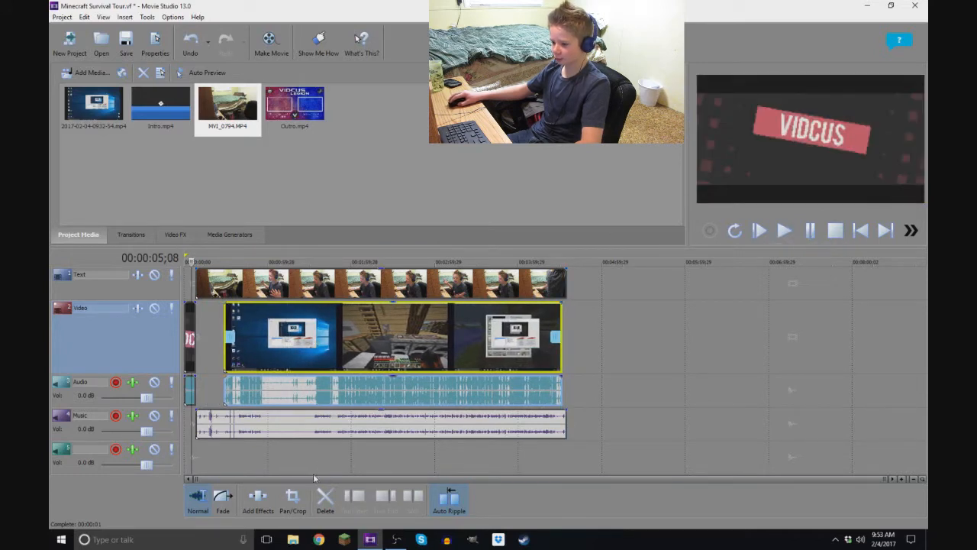
# Shrink the webcam clip into the upper-left corner with Pan/Crop, using a frame about 6,678 wide and 3,756 high, and check another frame
pyautogui.click(388, 281)
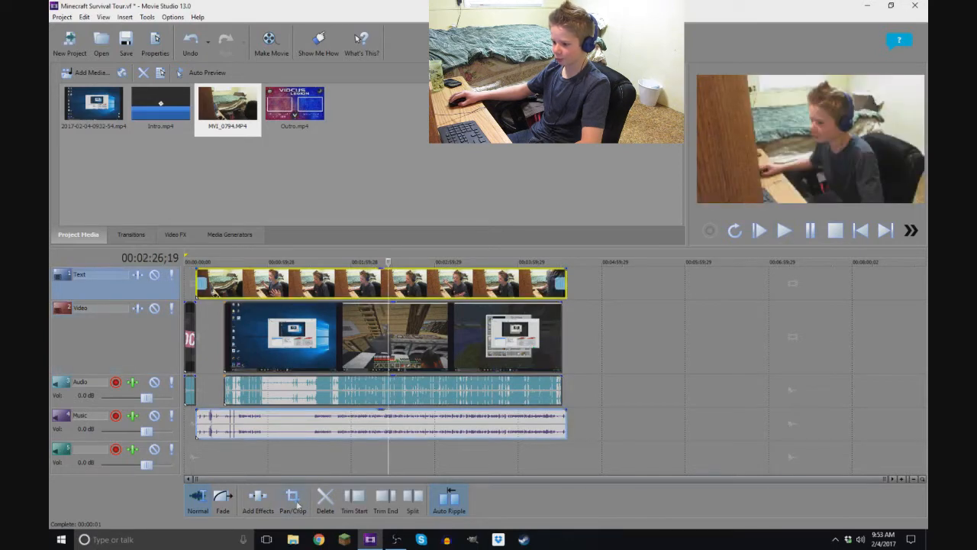
pyautogui.click(293, 501)
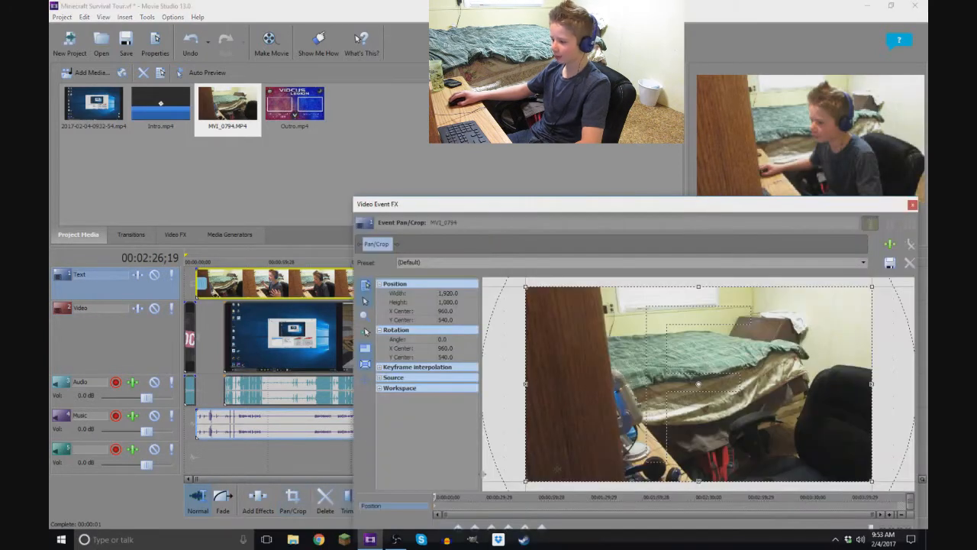
pyautogui.scroll(-5, 766, 365)
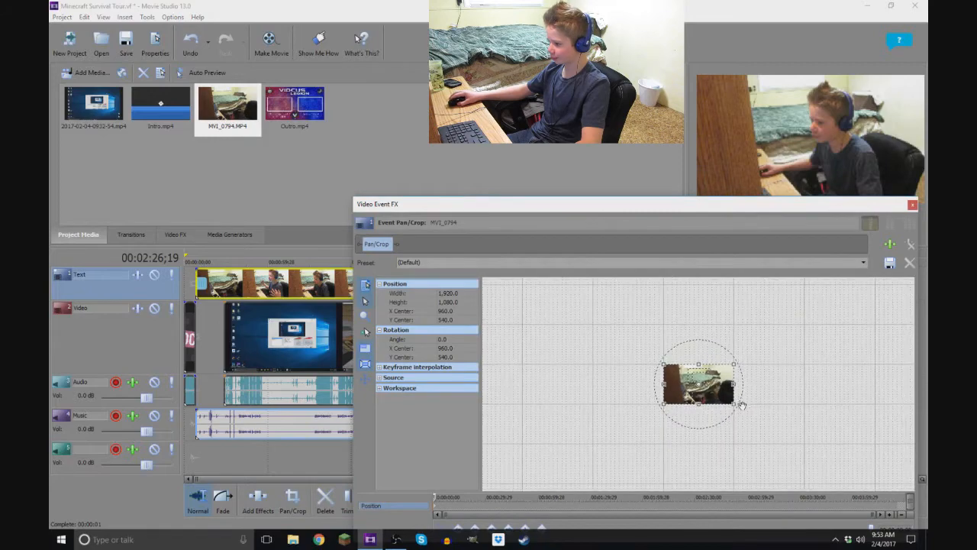
pyautogui.moveTo(733, 404)
pyautogui.mouseDown()
pyautogui.moveTo(772, 451)
pyautogui.moveTo(744, 419)
pyautogui.mouseUp()
pyautogui.moveTo(814, 451); pyautogui.dragTo(861, 474)
pyautogui.moveTo(655, 362); pyautogui.dragTo(713, 375)
pyautogui.moveTo(714, 375); pyautogui.dragTo(715, 375)
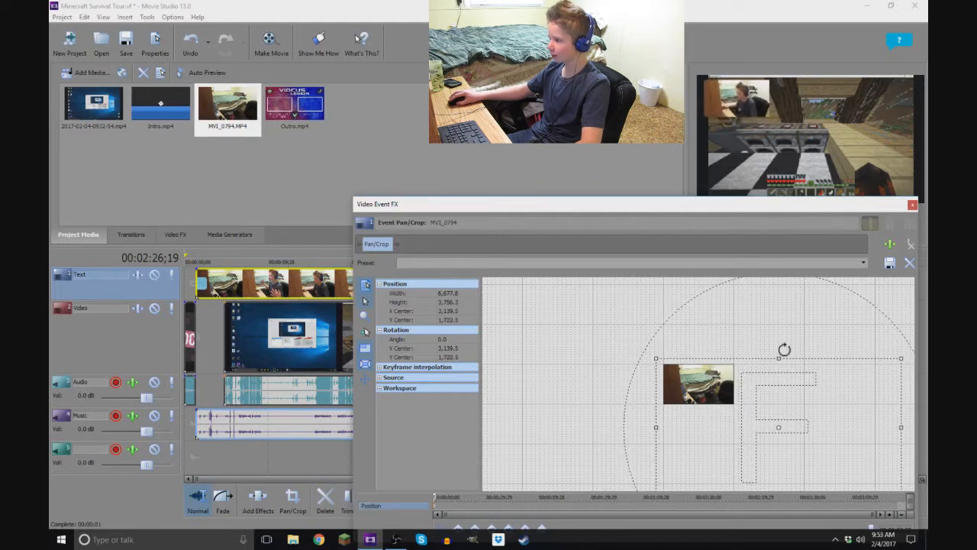
pyautogui.click(912, 205)
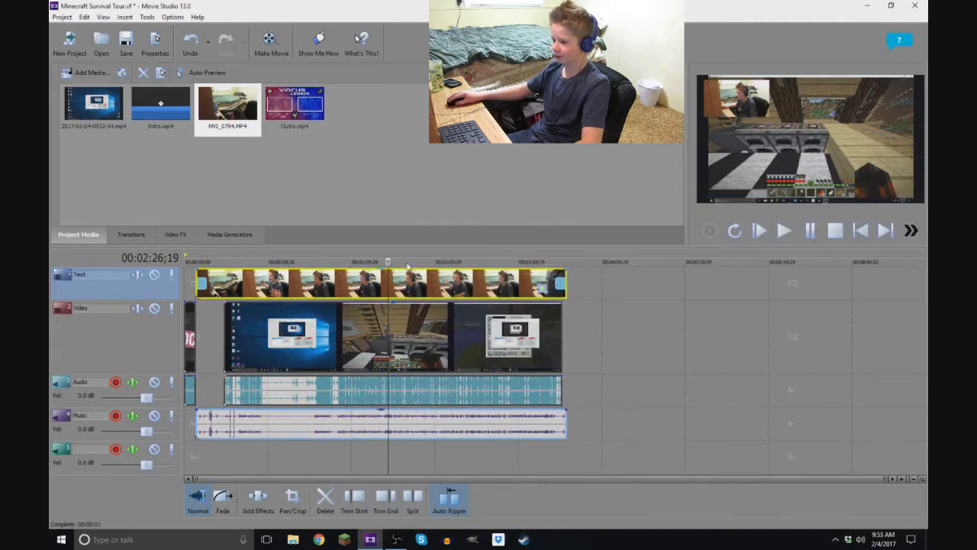
pyautogui.click(464, 264)
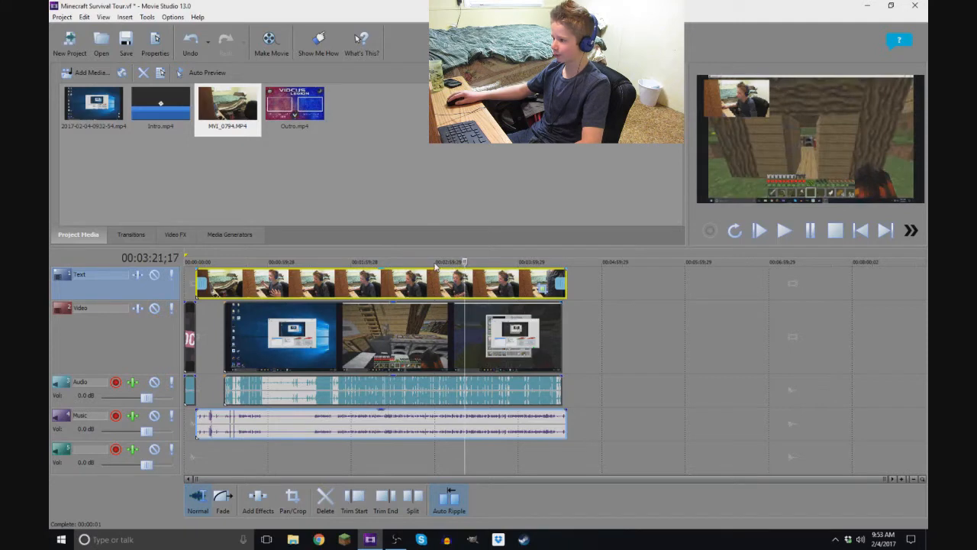
# Try to delete the webcam clip's audio from the Music track, and undo the deletion
pyautogui.click(391, 437)
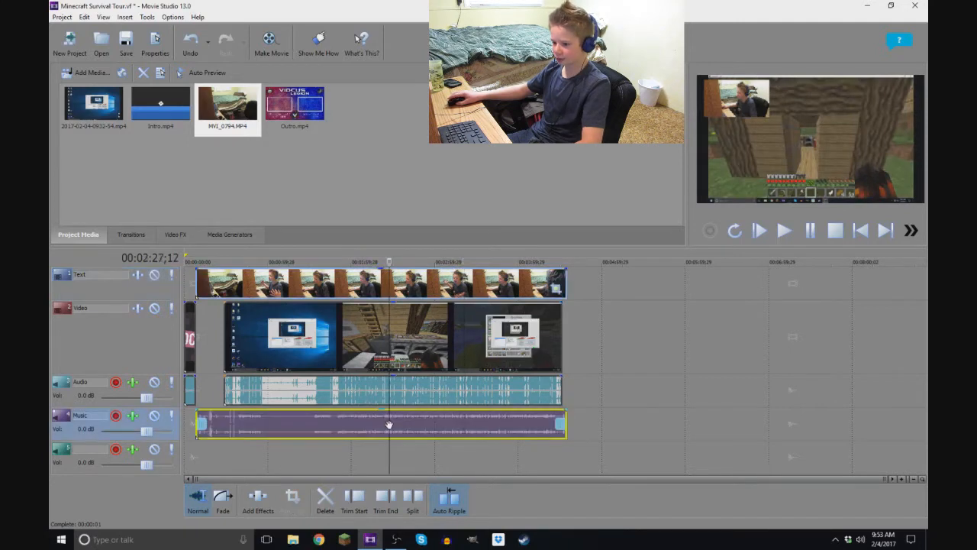
pyautogui.rightClick(330, 421)
pyautogui.click(713, 408)
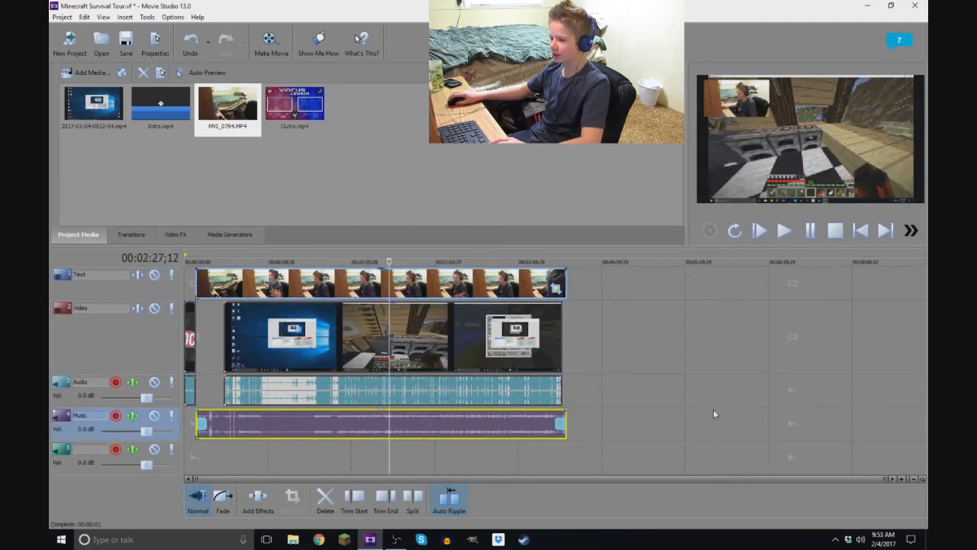
pyautogui.click(500, 391)
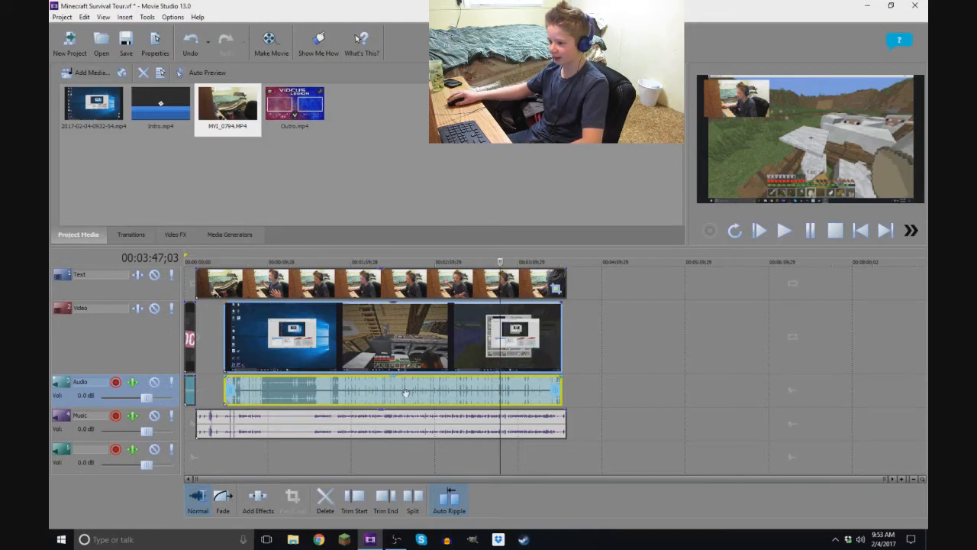
pyautogui.click(388, 424)
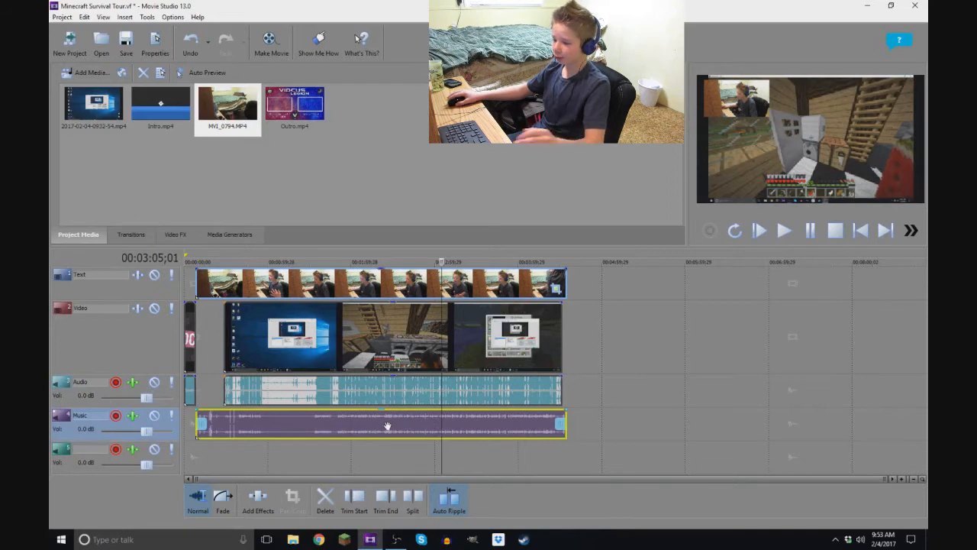
pyautogui.press('Delete')
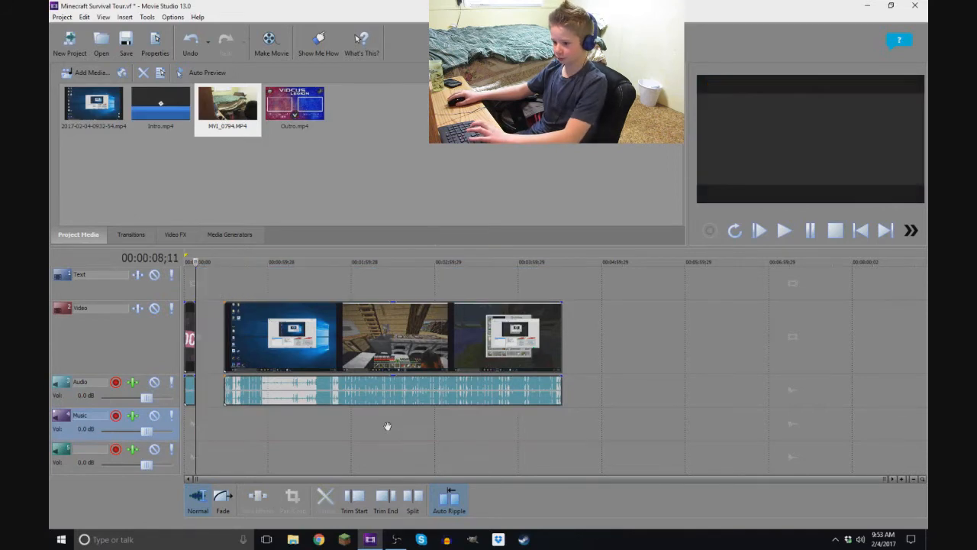
pyautogui.click(380, 418)
pyautogui.hotkey('ctrl', 'z')
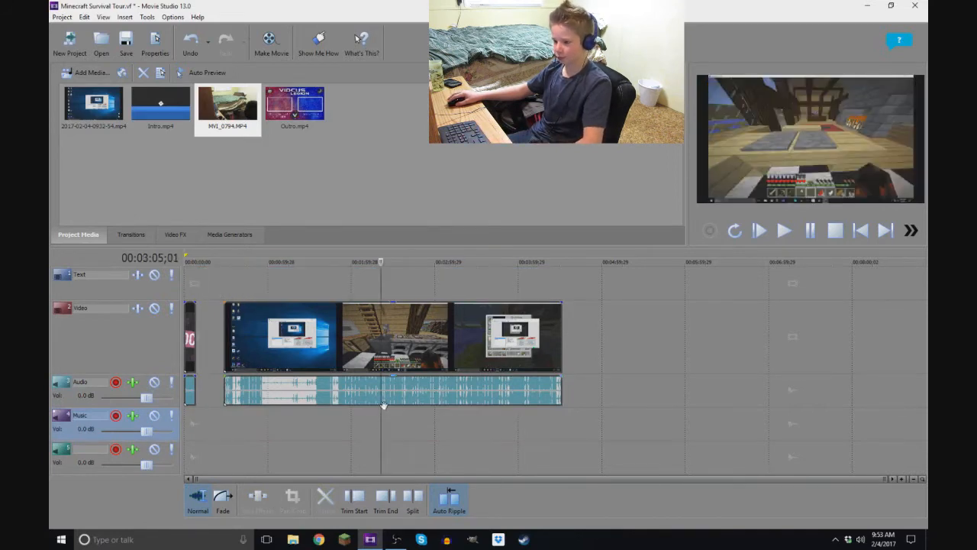
# Move the webcam audio onto the unnamed fifth track and delete that track together with the audio
pyautogui.moveTo(283, 422); pyautogui.dragTo(285, 454)
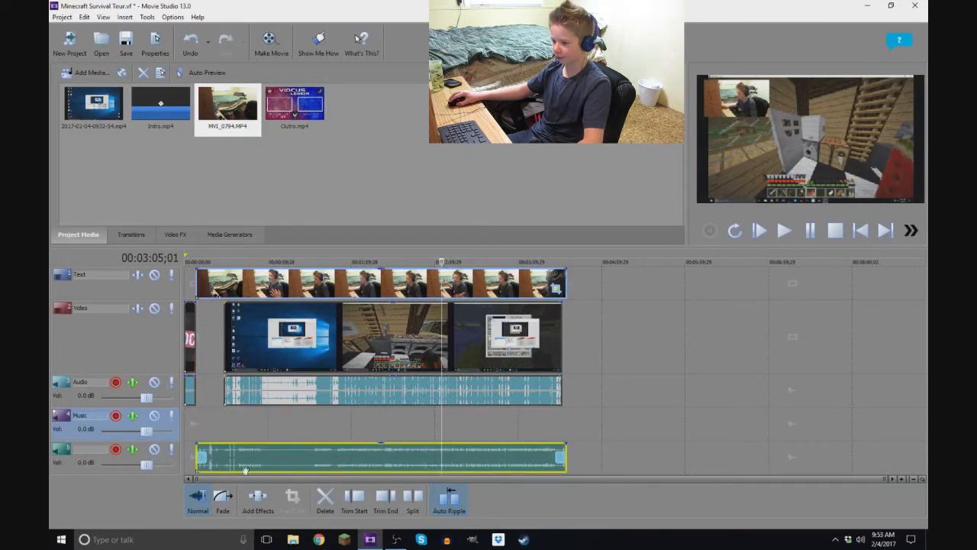
pyautogui.rightClick(110, 456)
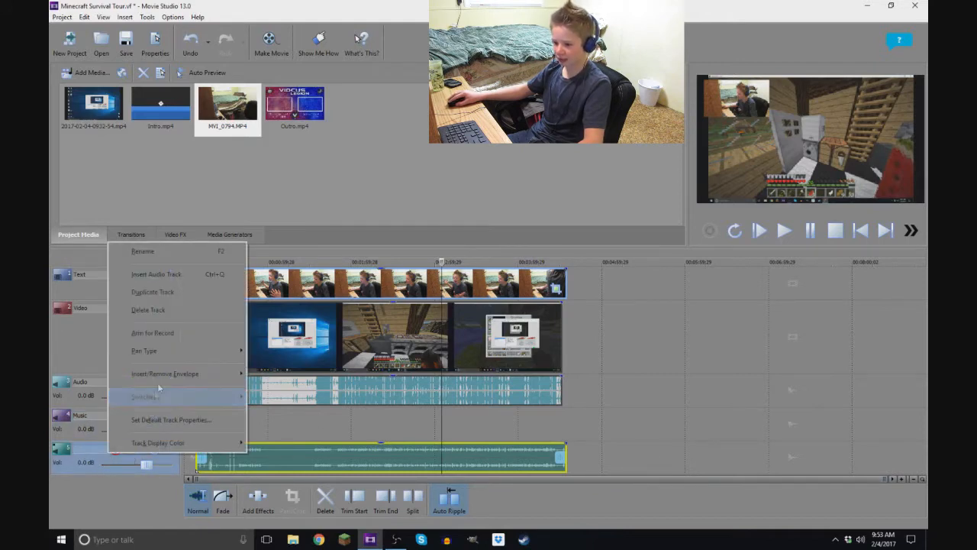
pyautogui.click(175, 310)
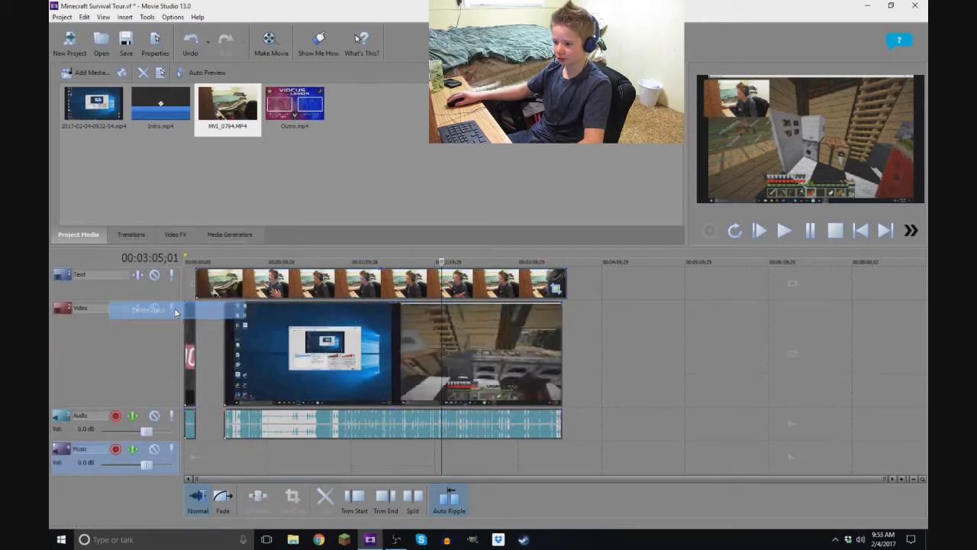
# Check the overlay at several points and shift the webcam clip on the Text track to start at about 16 seconds
pyautogui.click(271, 260)
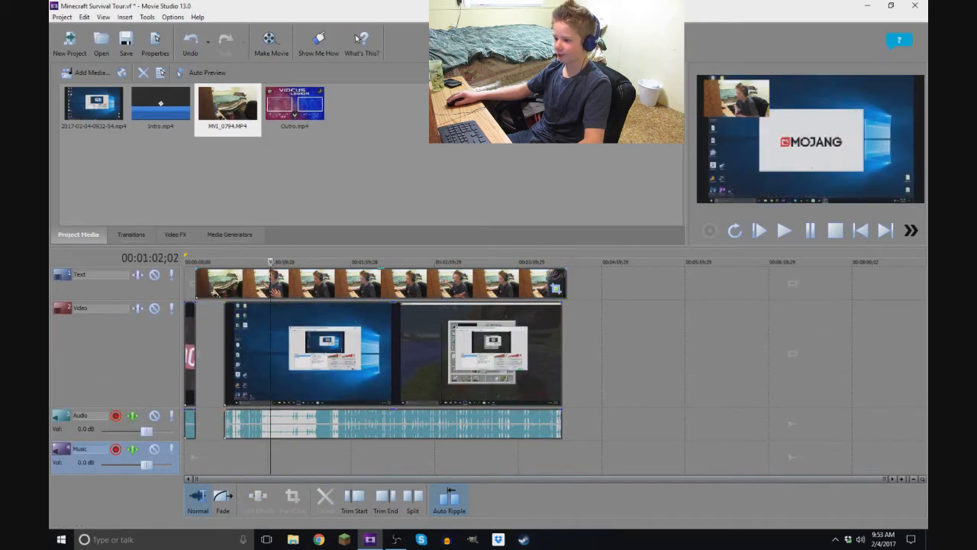
pyautogui.click(291, 264)
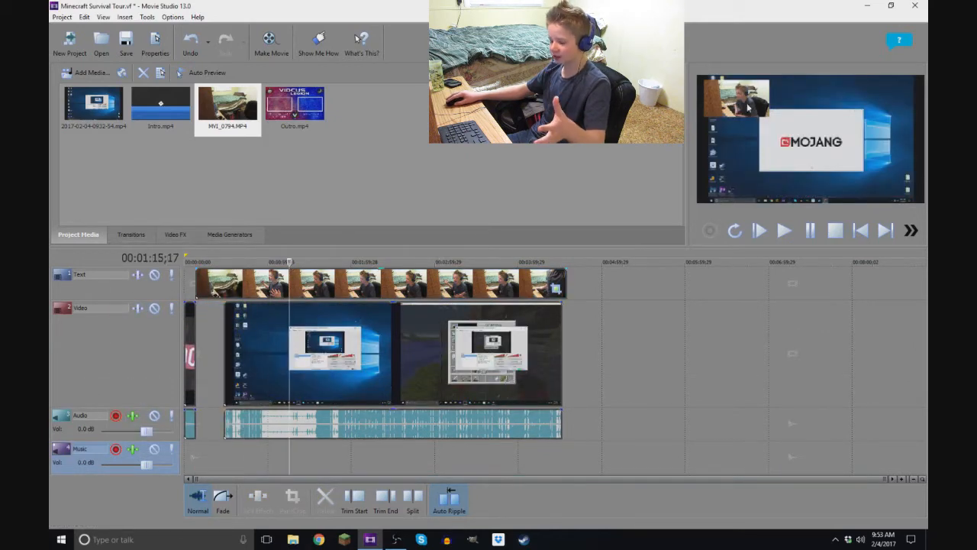
pyautogui.click(215, 261)
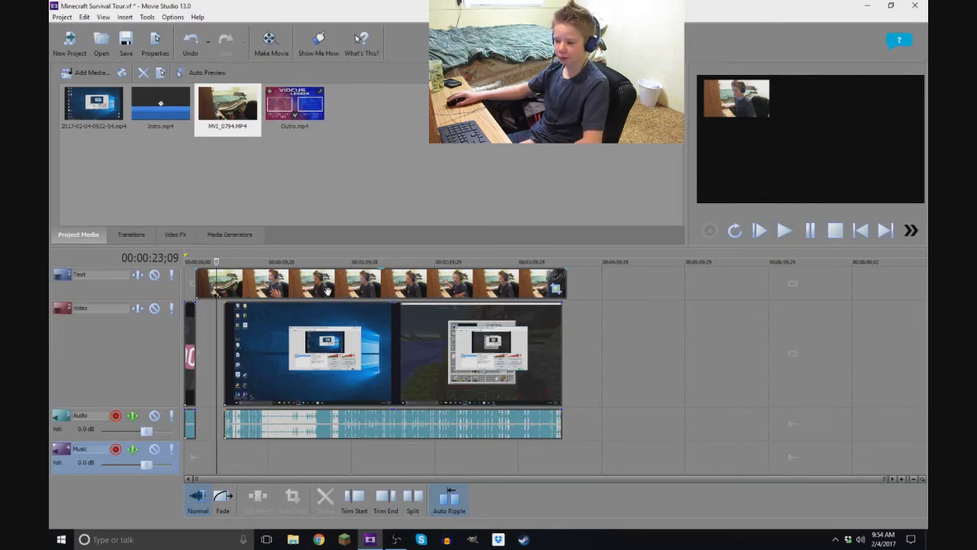
pyautogui.moveTo(326, 291)
pyautogui.mouseDown()
pyautogui.moveTo(352, 297)
pyautogui.moveTo(338, 297)
pyautogui.mouseUp()
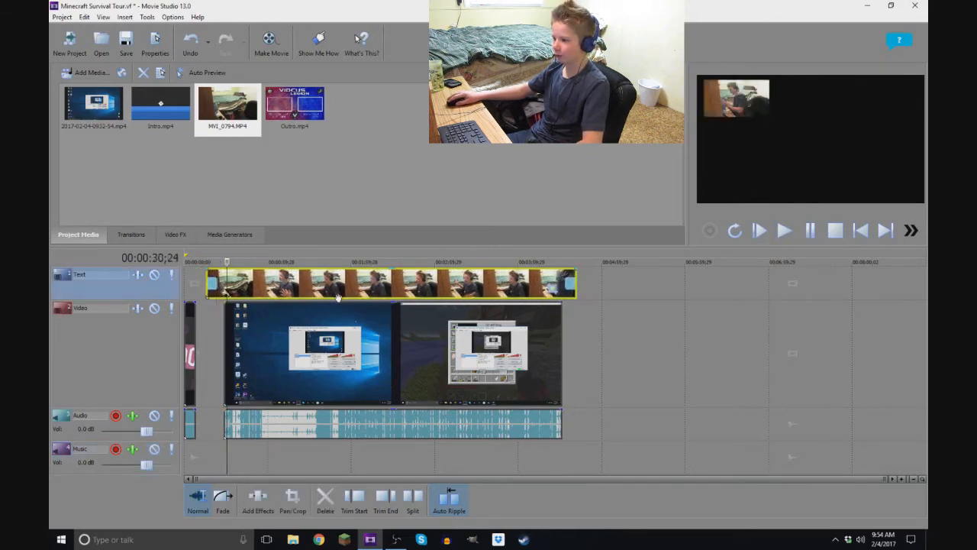
# Play short sections around 35 seconds to check how the webcam footage lines up with the gameplay recording
pyautogui.click(812, 231)
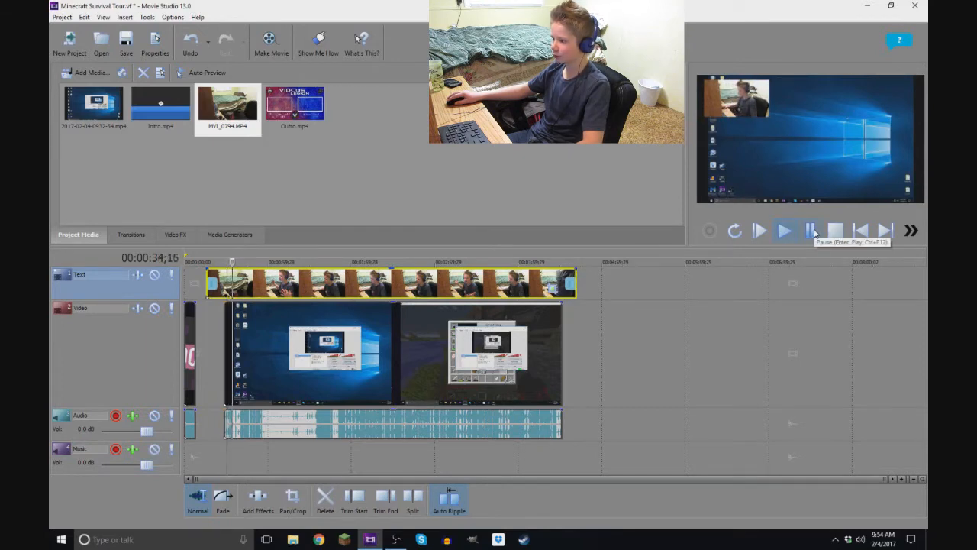
pyautogui.click(812, 231)
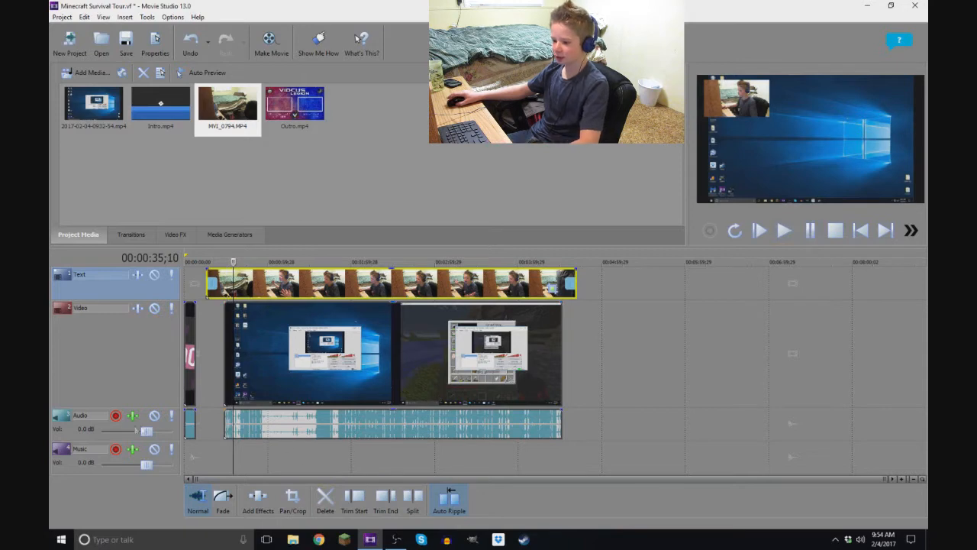
pyautogui.scroll(2, 219, 432)
pyautogui.scroll(4, 219, 432)
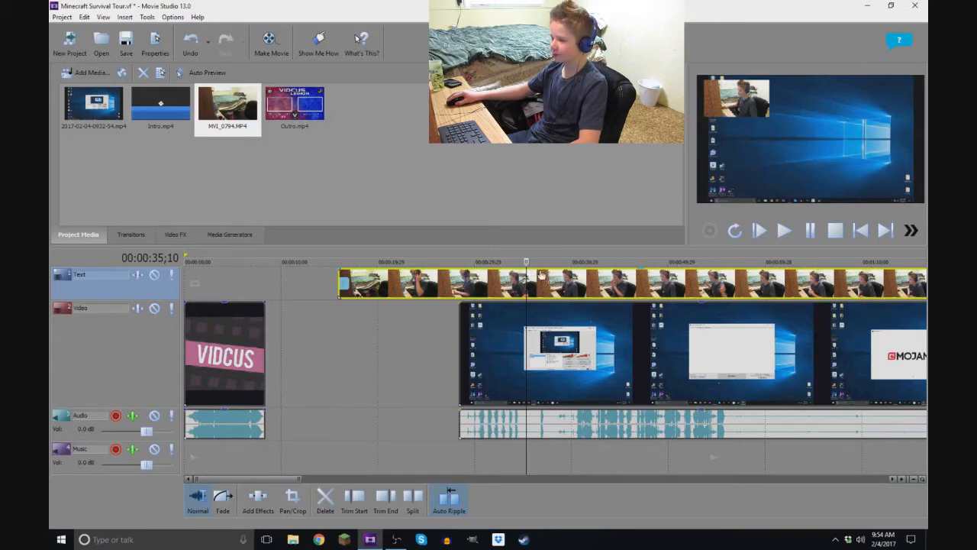
pyautogui.click(810, 238)
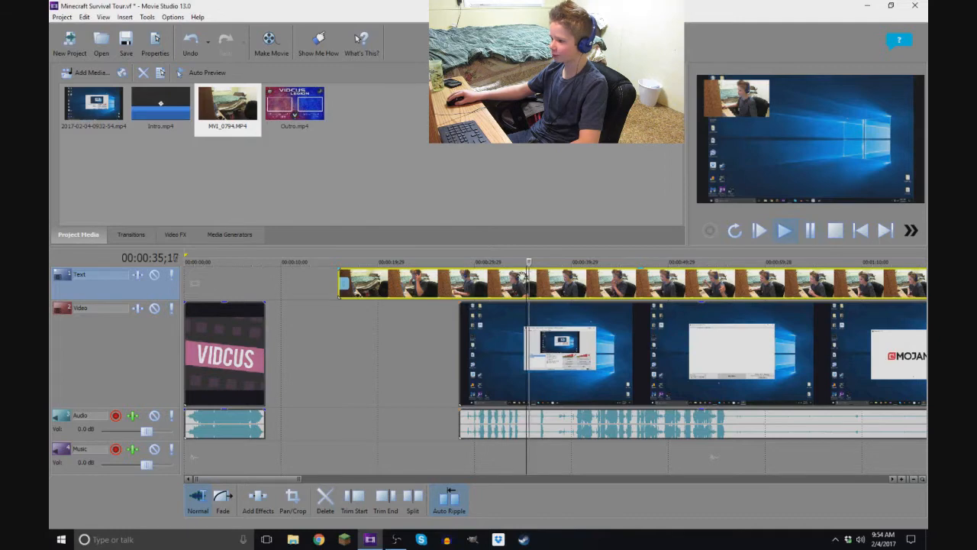
pyautogui.click(574, 263)
pyautogui.click(810, 234)
pyautogui.moveTo(587, 263); pyautogui.dragTo(529, 263)
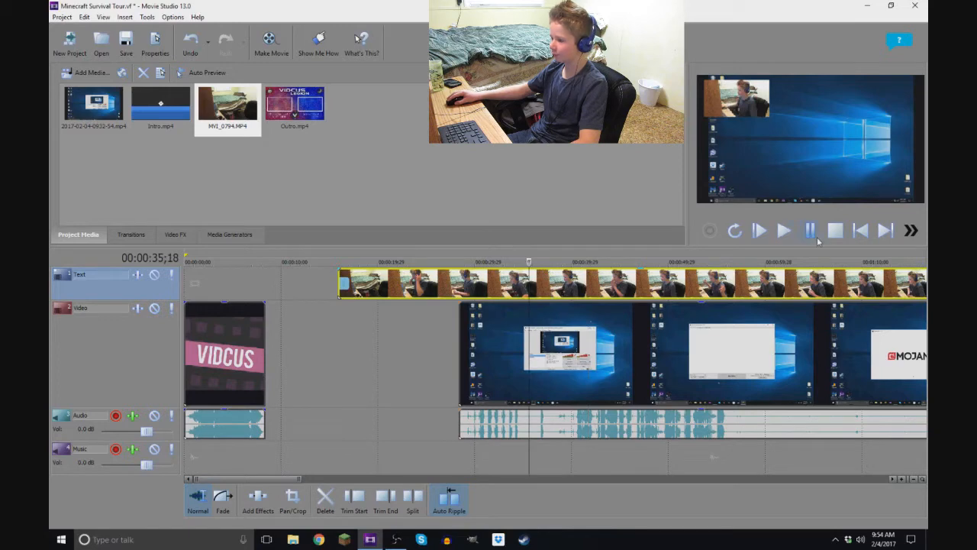
# Lower the Audio track's volume to -Inf and split the webcam clip at 00:00:41;04
pyautogui.moveTo(146, 431); pyautogui.dragTo(101, 431)
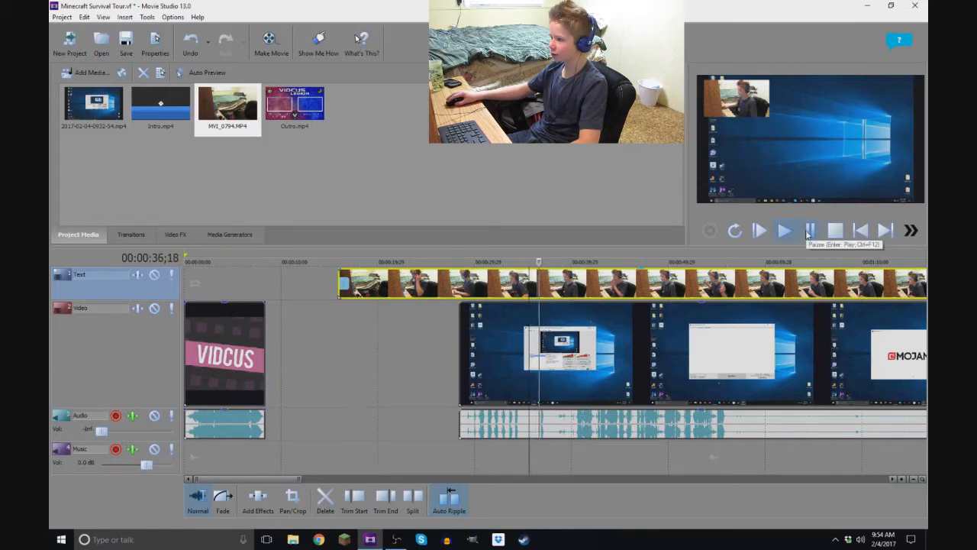
pyautogui.click(808, 233)
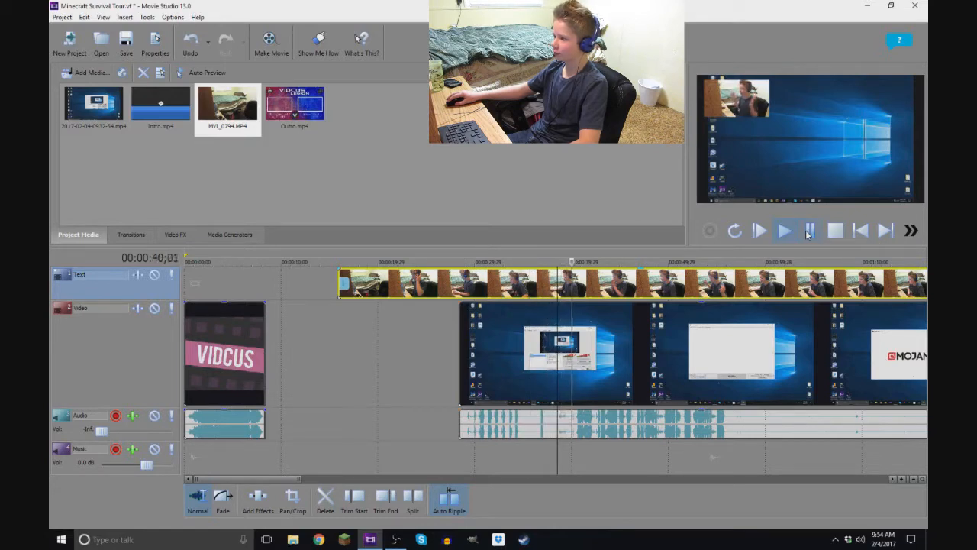
pyautogui.click(809, 233)
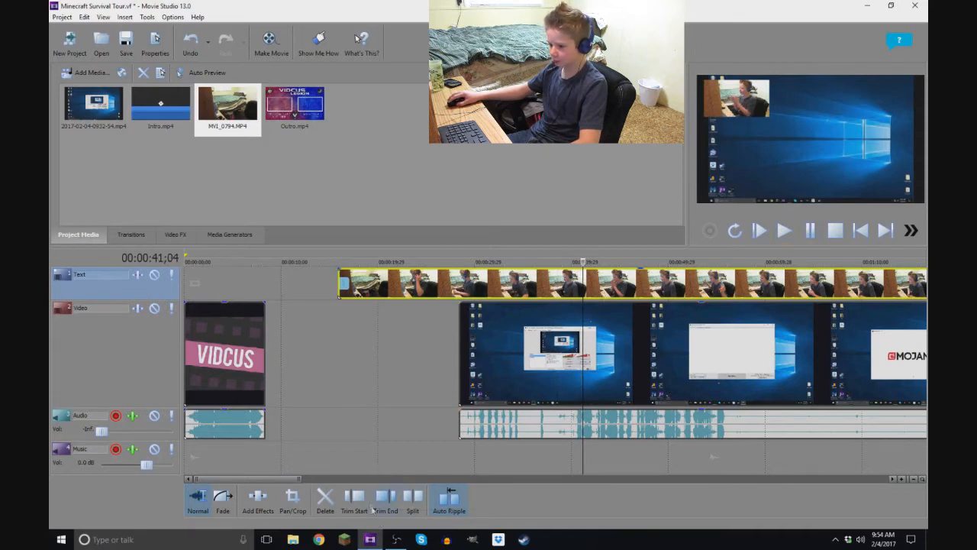
pyautogui.click(412, 504)
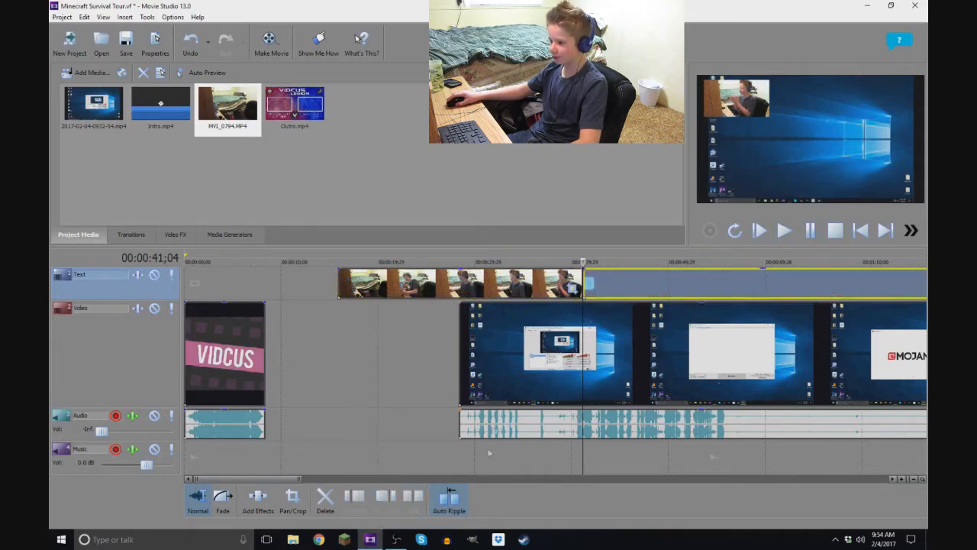
# Delete the webcam segment before the split and move the remaining webcam clip to start at about 38 seconds
pyautogui.click(527, 289)
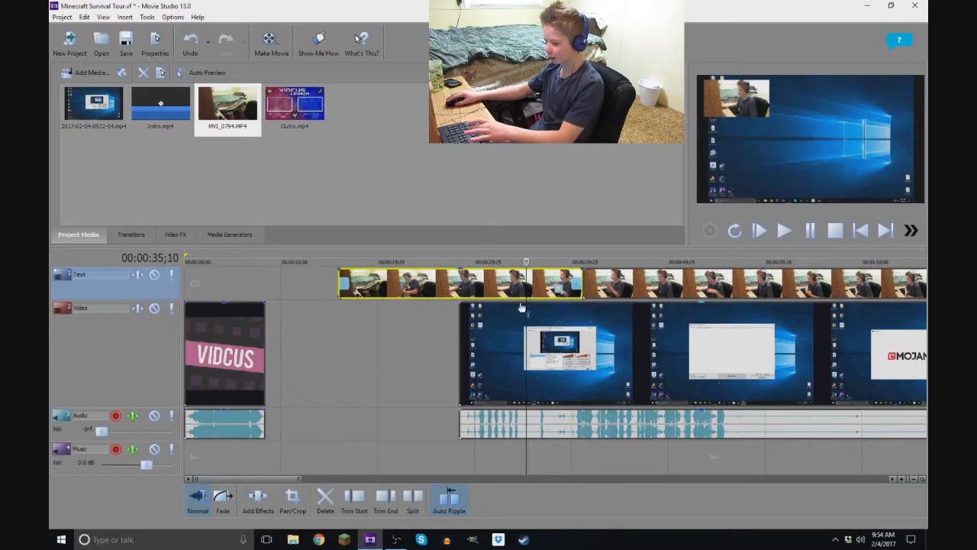
pyautogui.press('Delete')
pyautogui.moveTo(400, 280); pyautogui.dragTo(519, 281)
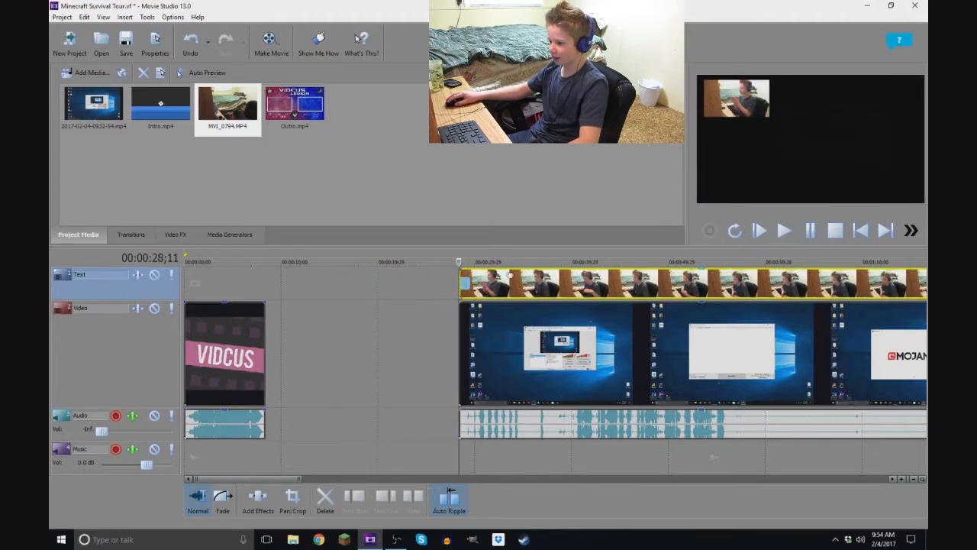
pyautogui.moveTo(507, 273); pyautogui.dragTo(601, 273)
# Play the section from about 34 seconds and raise the Audio track's volume to -2.3 dB
pyautogui.click(511, 264)
pyautogui.click(811, 232)
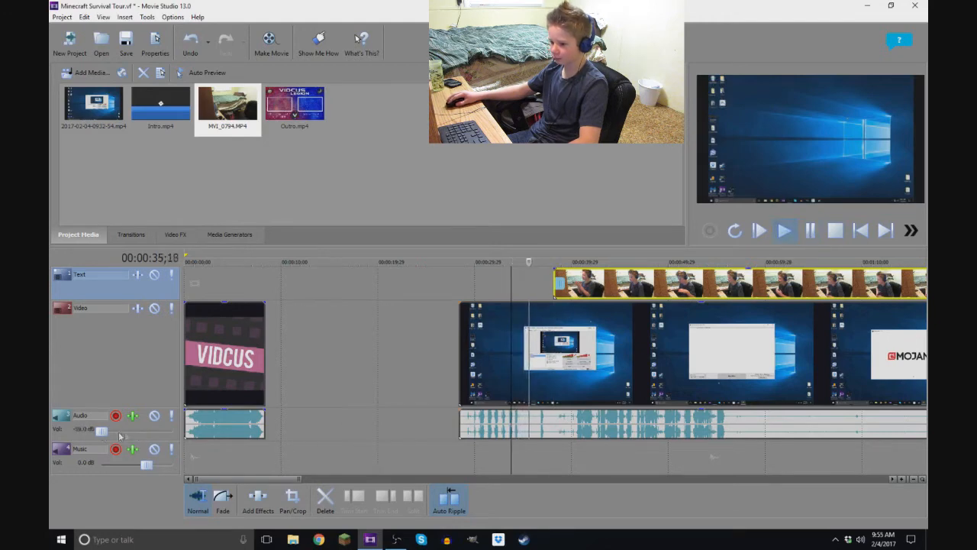
pyautogui.moveTo(102, 433); pyautogui.dragTo(138, 433)
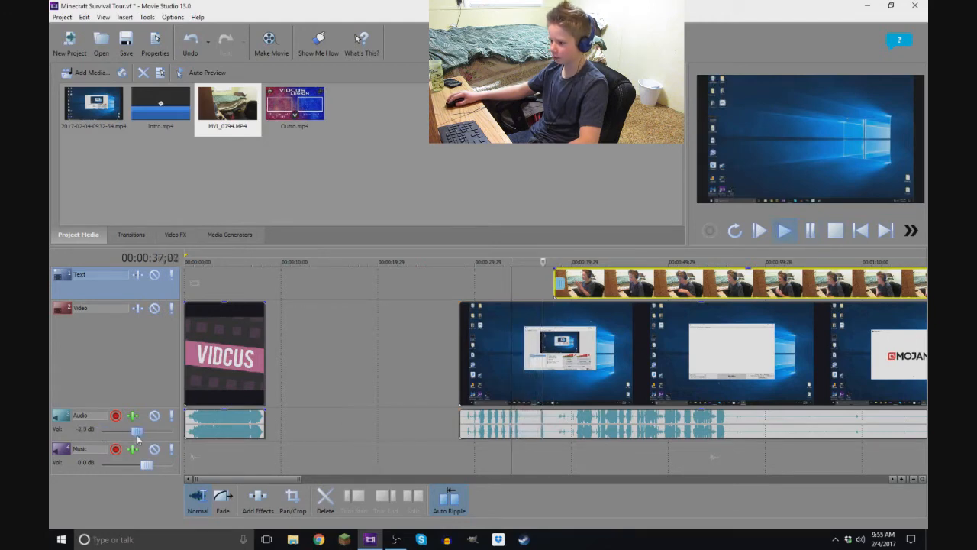
pyautogui.click(810, 230)
# Shift the webcam clip earlier on the Text track to start at about 37 seconds
pyautogui.moveTo(632, 294); pyautogui.dragTo(626, 292)
pyautogui.click(549, 265)
pyautogui.click(539, 263)
pyautogui.moveTo(625, 284); pyautogui.dragTo(622, 286)
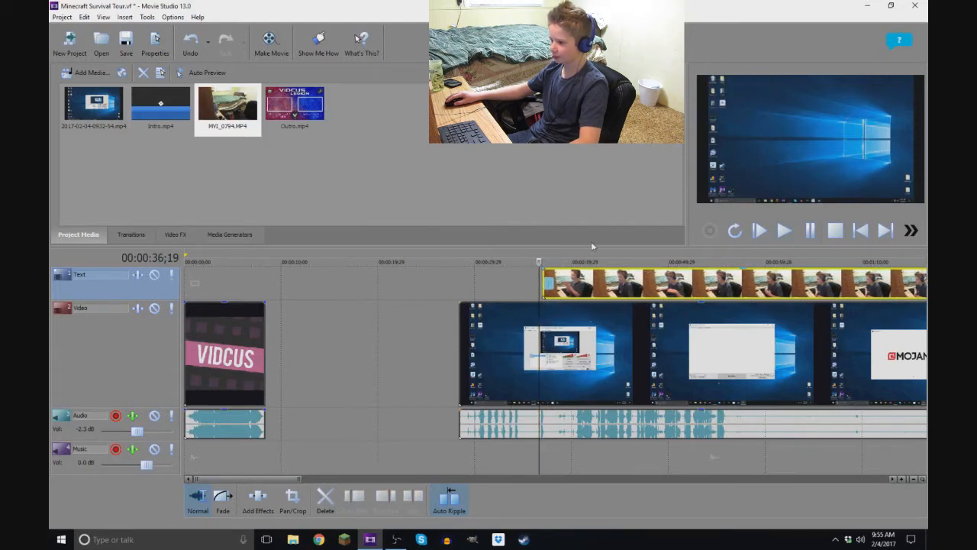
# Play the sections from about 36 and 44 seconds to check how the webcam footage matches the gameplay audio
pyautogui.click(812, 232)
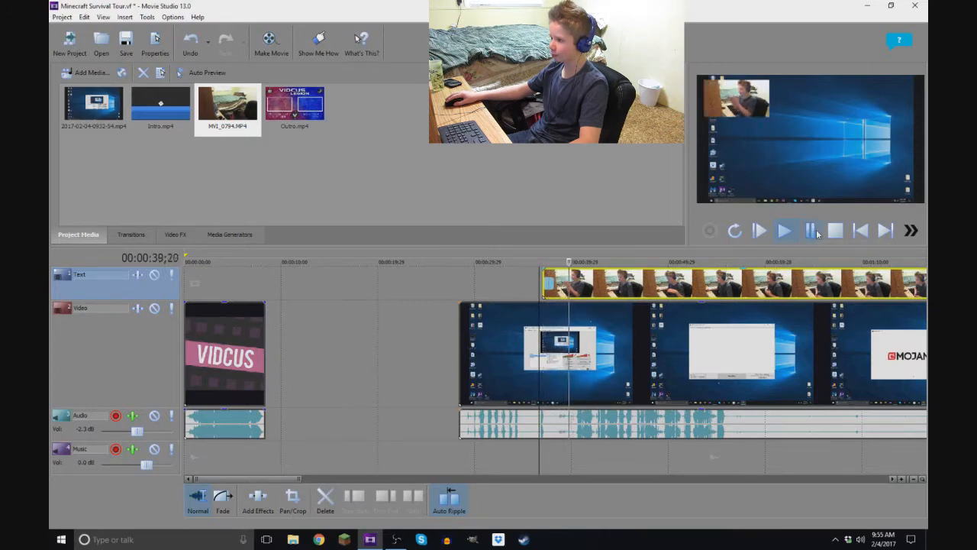
pyautogui.click(813, 231)
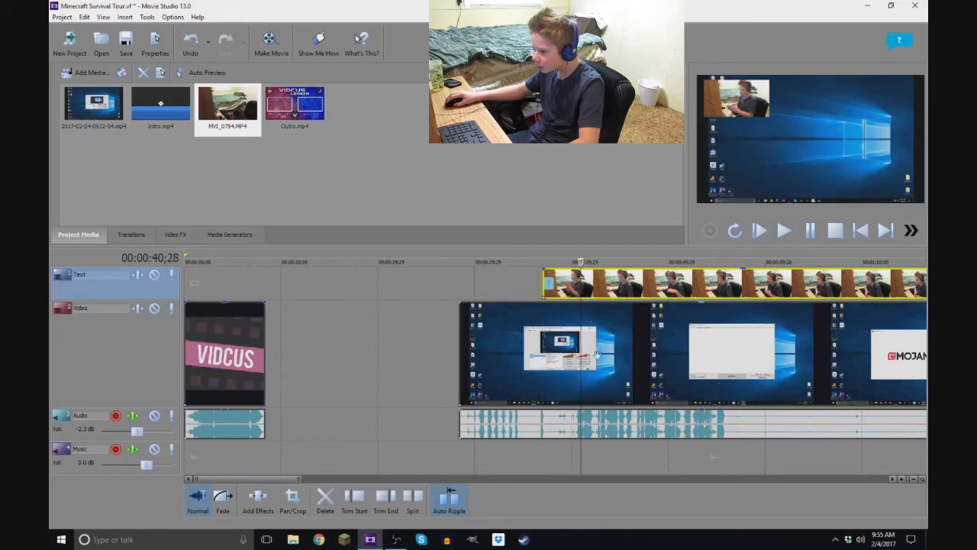
pyautogui.click(611, 261)
pyautogui.click(784, 231)
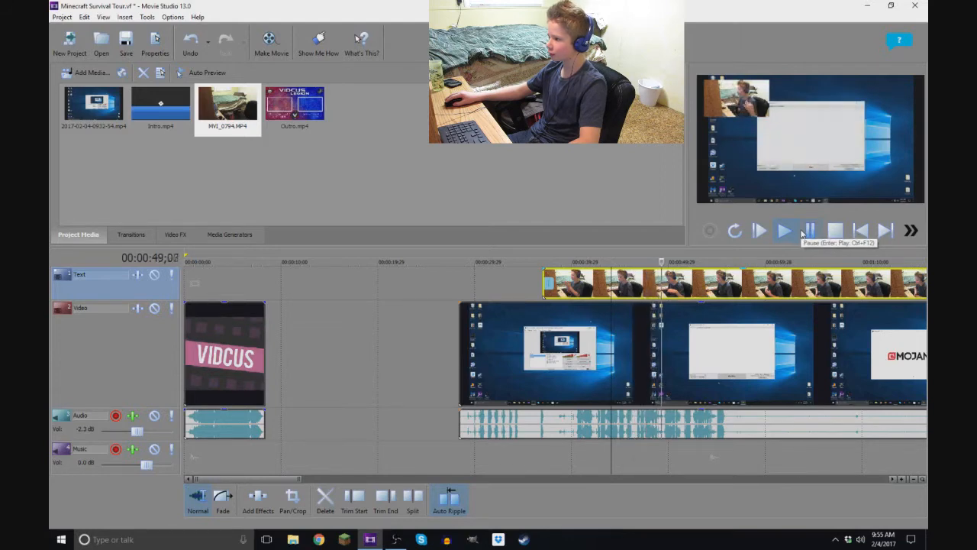
pyautogui.click(811, 231)
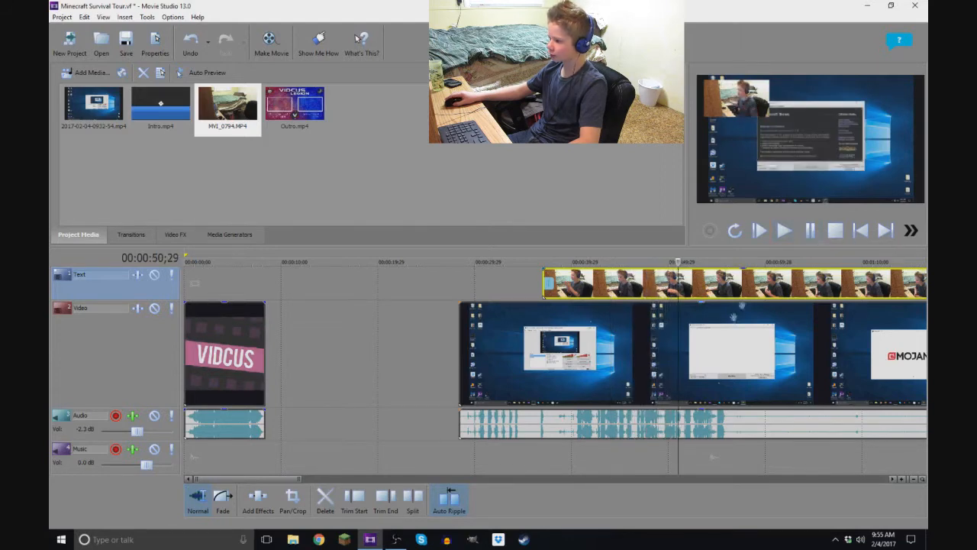
# Enlarge the webcam overlay with Pan/Crop by shrinking its crop frame to about 2,823 wide and positioning it over most of the picture
pyautogui.scroll(-5, 580, 310)
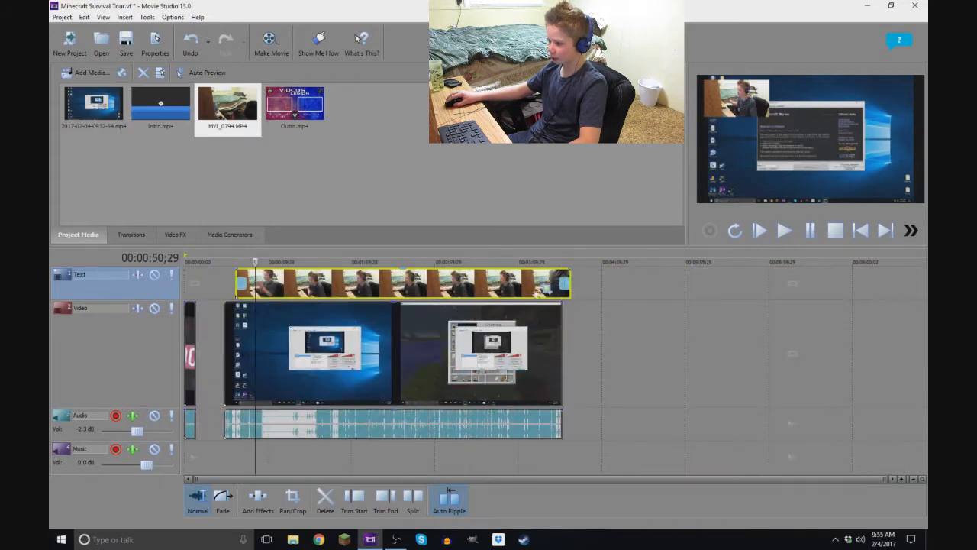
pyautogui.click(547, 290)
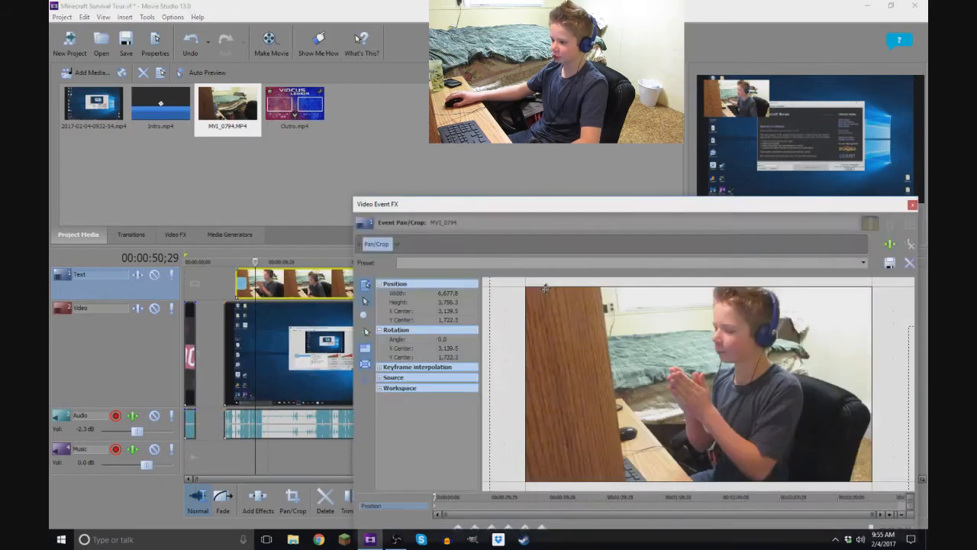
pyautogui.moveTo(873, 362); pyautogui.dragTo(808, 394)
pyautogui.moveTo(762, 422); pyautogui.dragTo(696, 390)
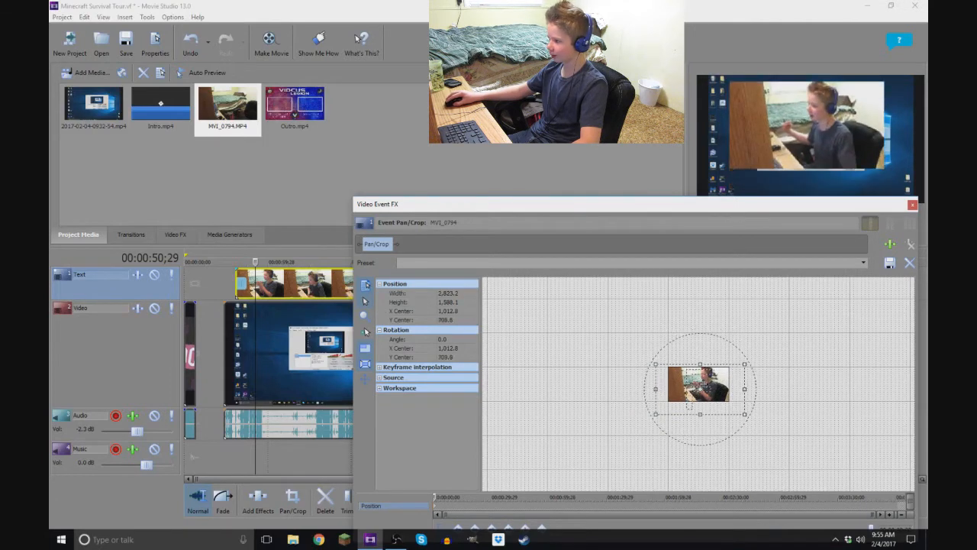
pyautogui.click(912, 205)
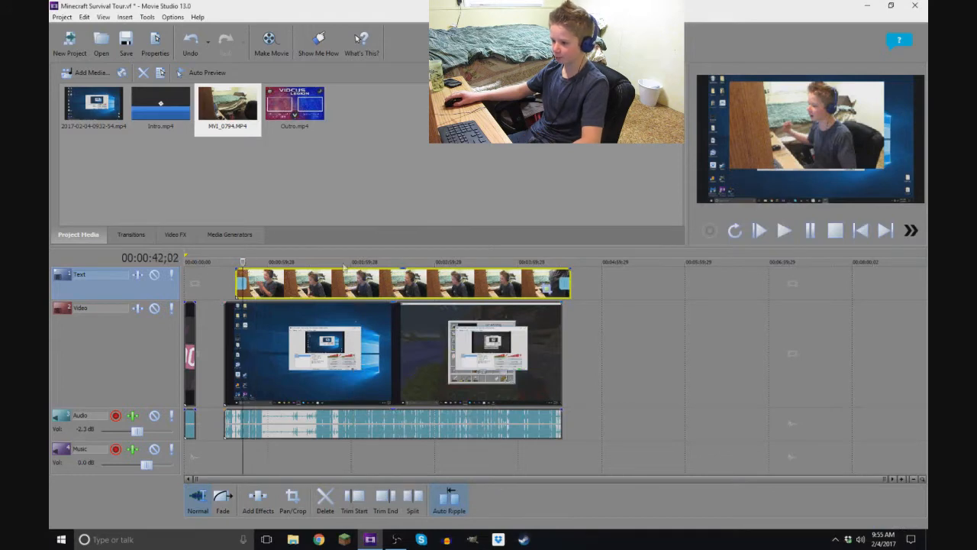
# Shift the webcam clip about one second earlier and play the footage around 42 to 48 seconds to check the sync
pyautogui.click(816, 233)
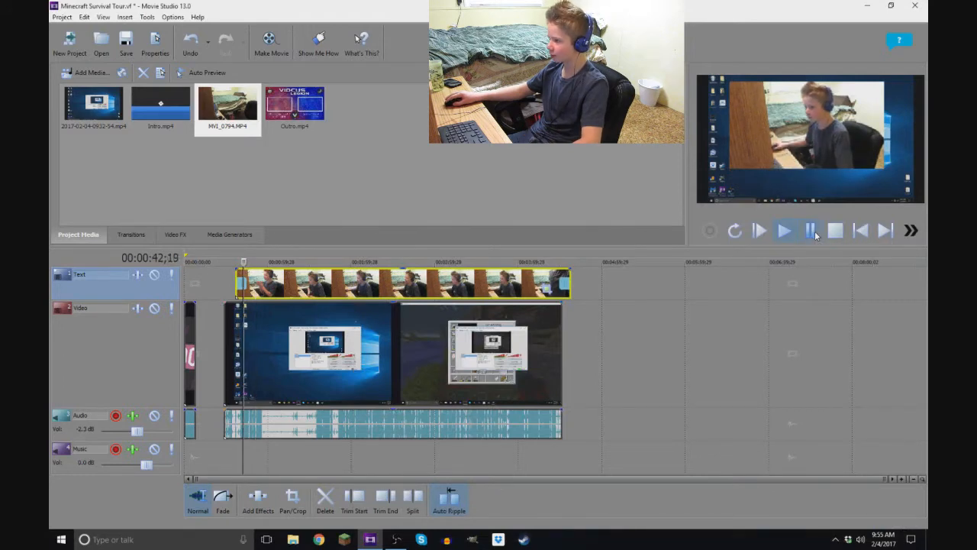
pyautogui.click(811, 231)
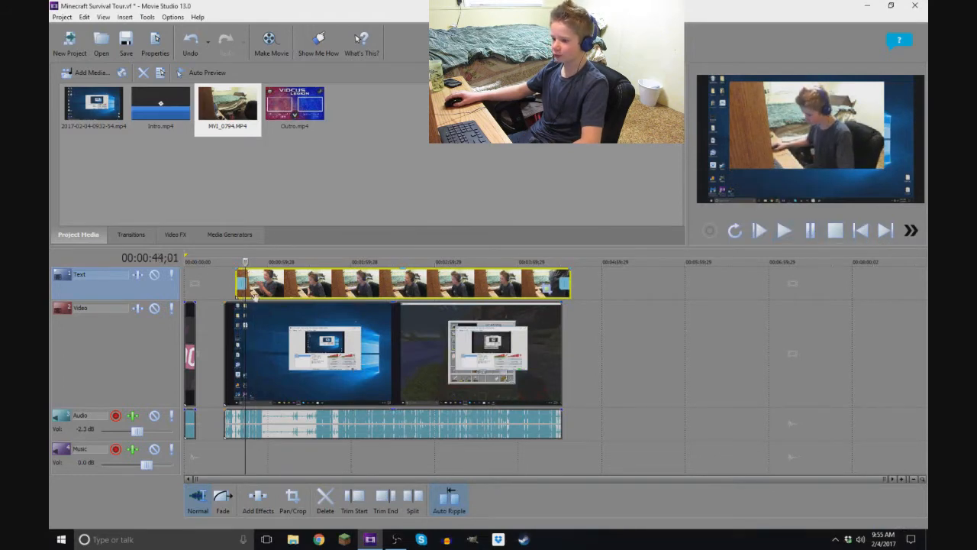
pyautogui.moveTo(298, 284); pyautogui.dragTo(296, 284)
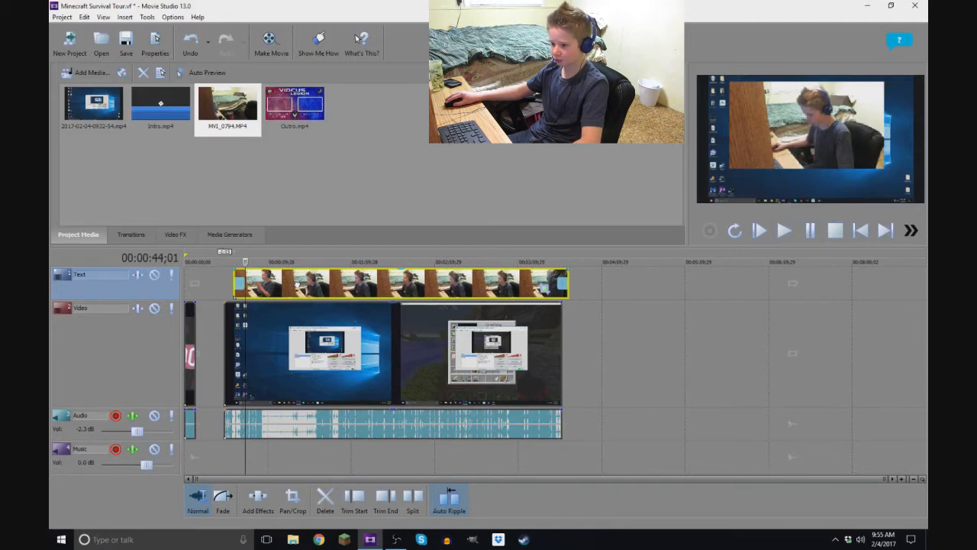
pyautogui.click(820, 235)
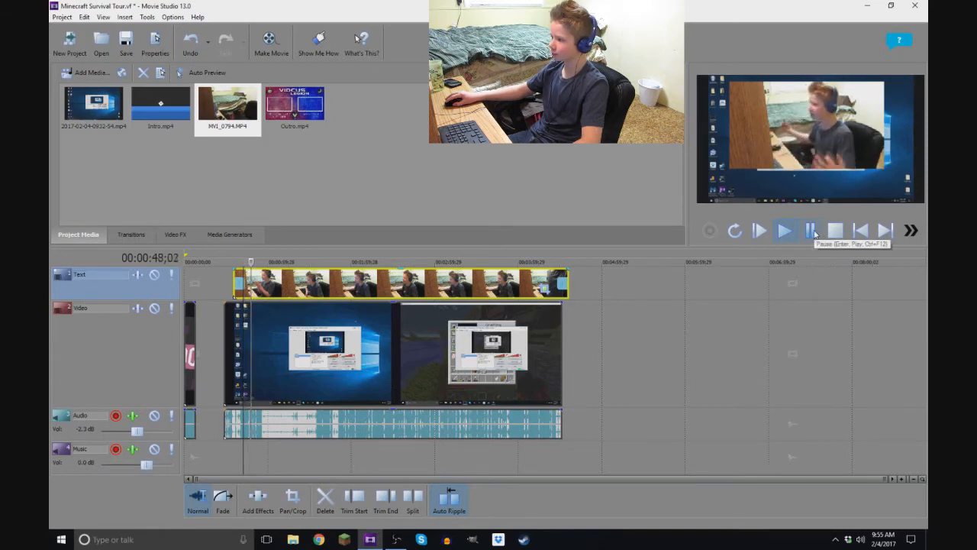
pyautogui.click(812, 232)
# Play the recording from about 30 seconds and shift the webcam clip to start at about 34 seconds
pyautogui.scroll(4, 371, 355)
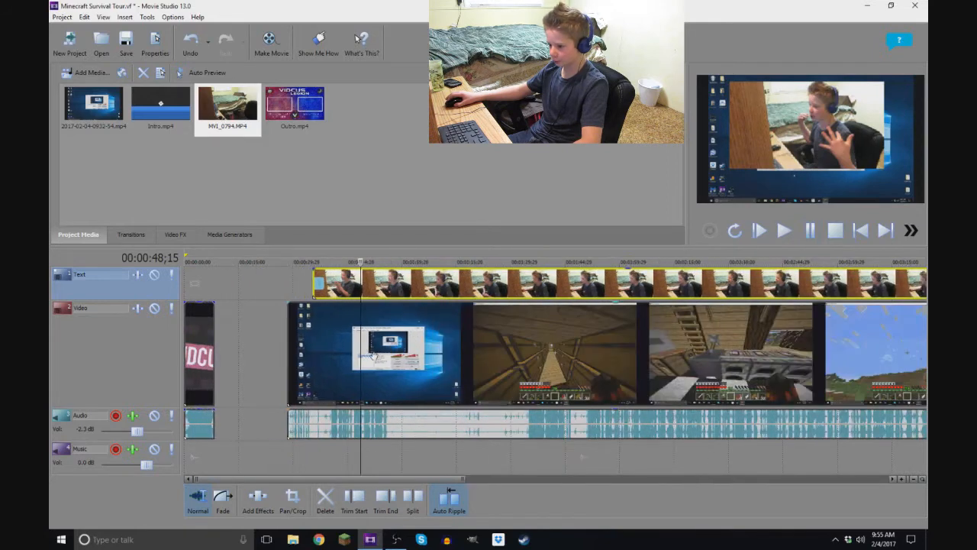
pyautogui.scroll(2, 376, 352)
pyautogui.click(437, 265)
pyautogui.click(401, 264)
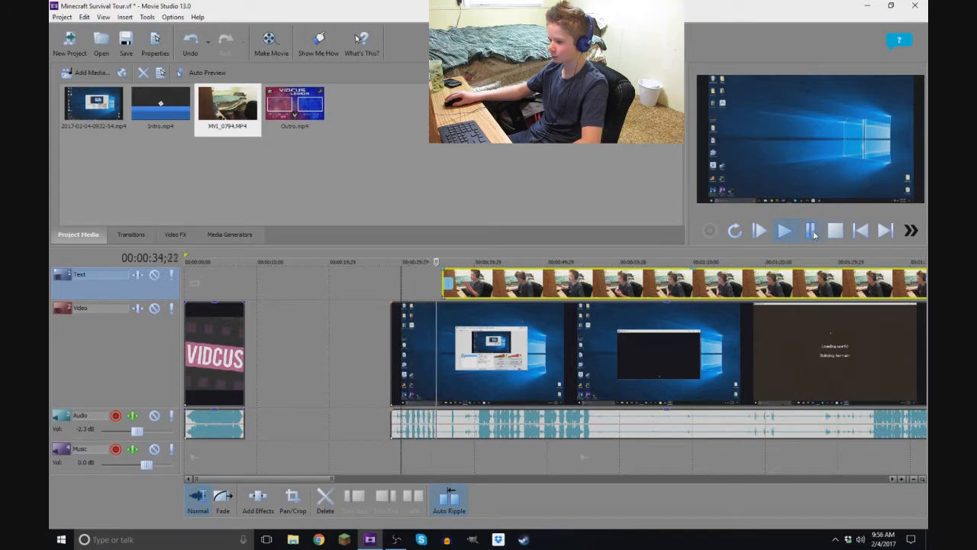
pyautogui.click(810, 230)
pyautogui.moveTo(578, 284); pyautogui.dragTo(568, 283)
# Play from 00:00:33;00 to check the enlarged webcam footage against the gameplay audio
pyautogui.click(436, 264)
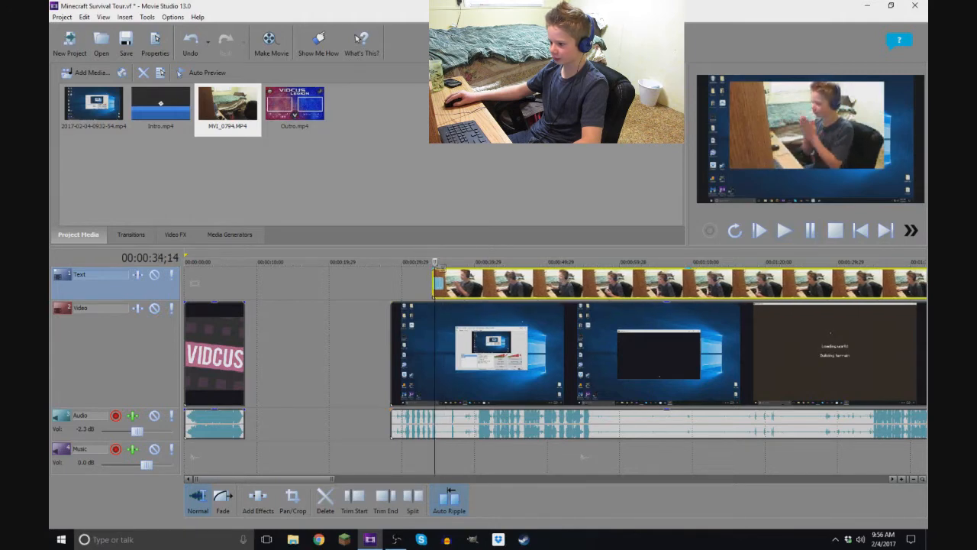
pyautogui.click(425, 265)
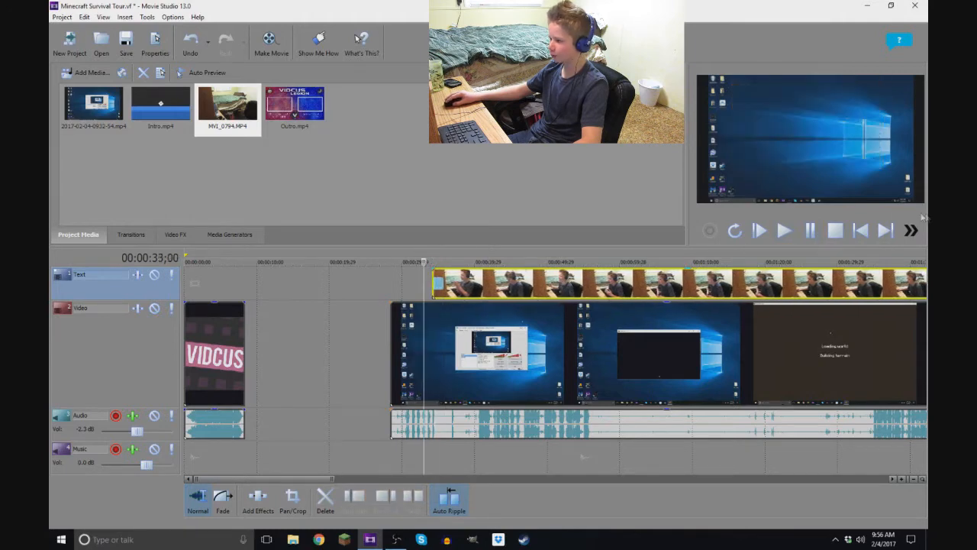
pyautogui.click(812, 232)
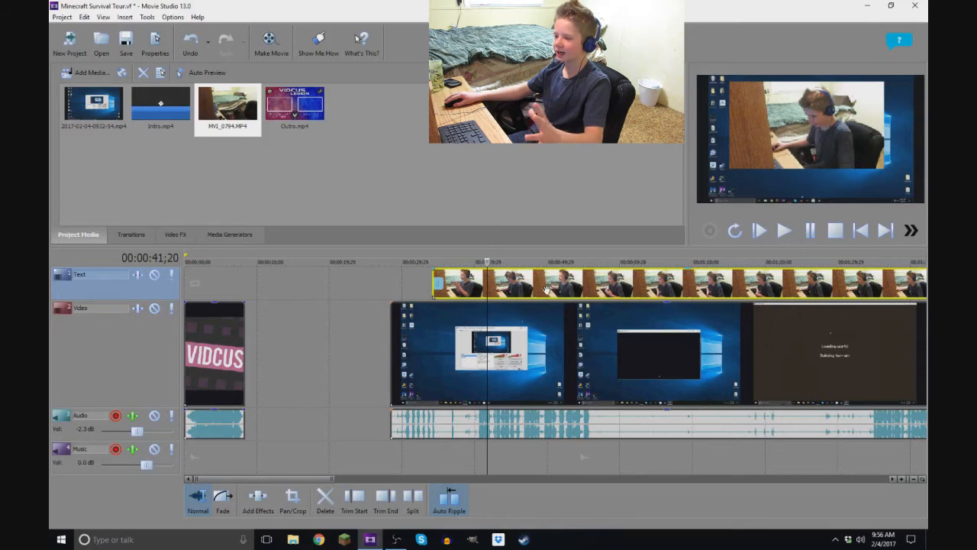
# Nudge the webcam clip about 0.2 seconds earlier and play from 00:00:33;18 to check the sync
pyautogui.scroll(1, 543, 296)
pyautogui.scroll(3, 543, 298)
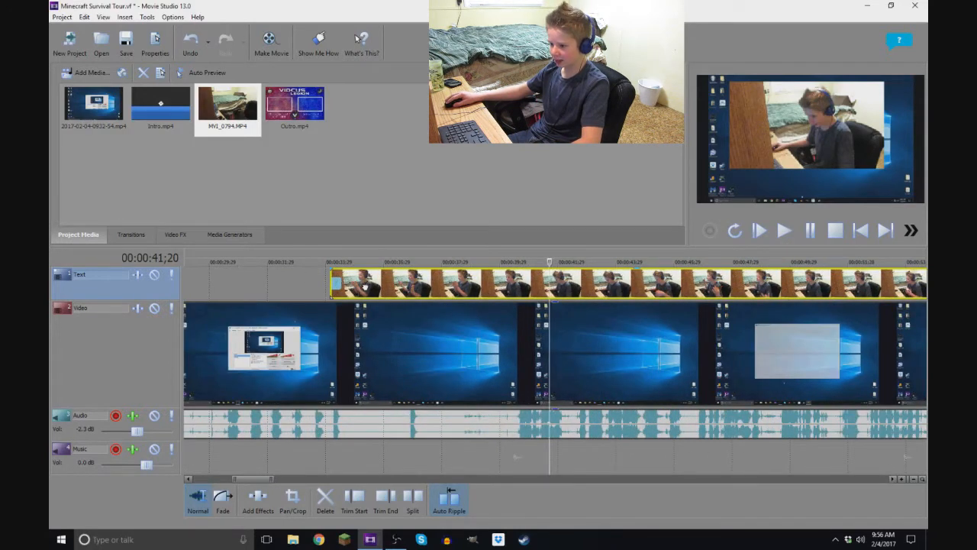
pyautogui.moveTo(365, 288); pyautogui.dragTo(361, 284)
pyautogui.click(315, 262)
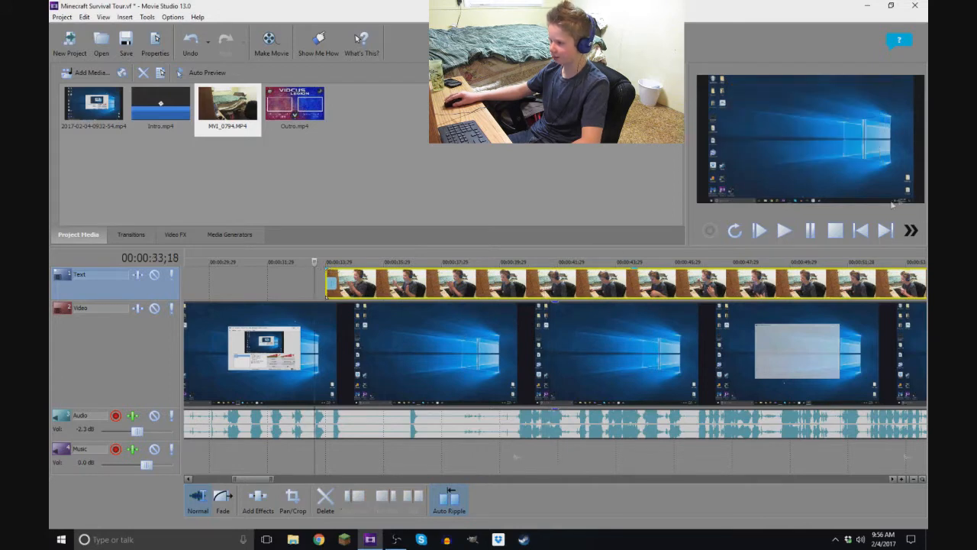
pyautogui.click(809, 231)
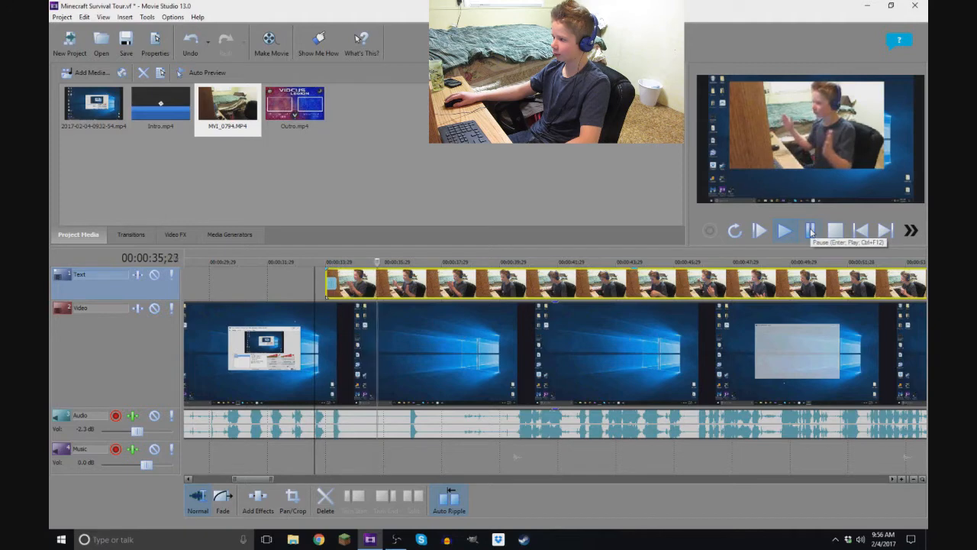
pyautogui.click(811, 232)
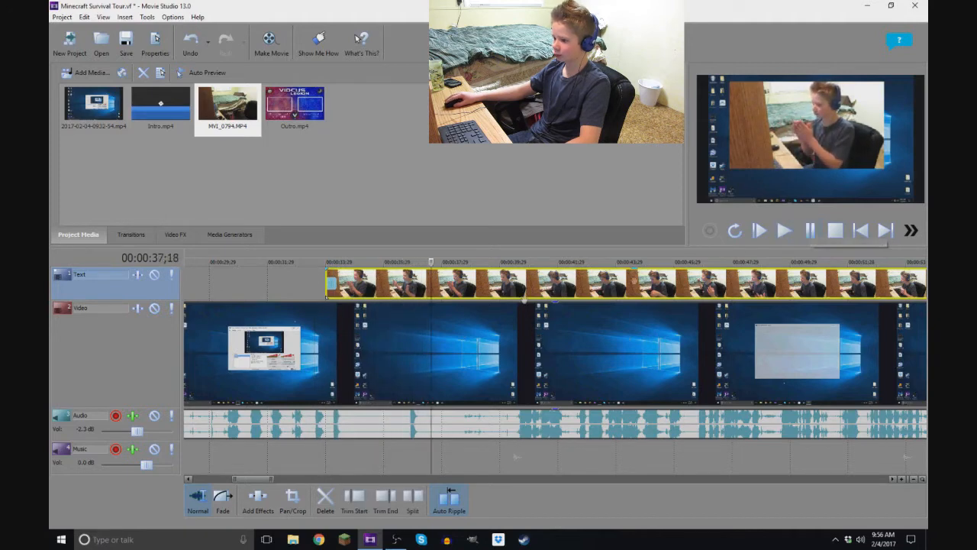
# Nudge the webcam clip about 0.2 seconds later and play from 00:00:33;29 to recheck the sync
pyautogui.moveTo(420, 287); pyautogui.dragTo(426, 287)
pyautogui.click(325, 260)
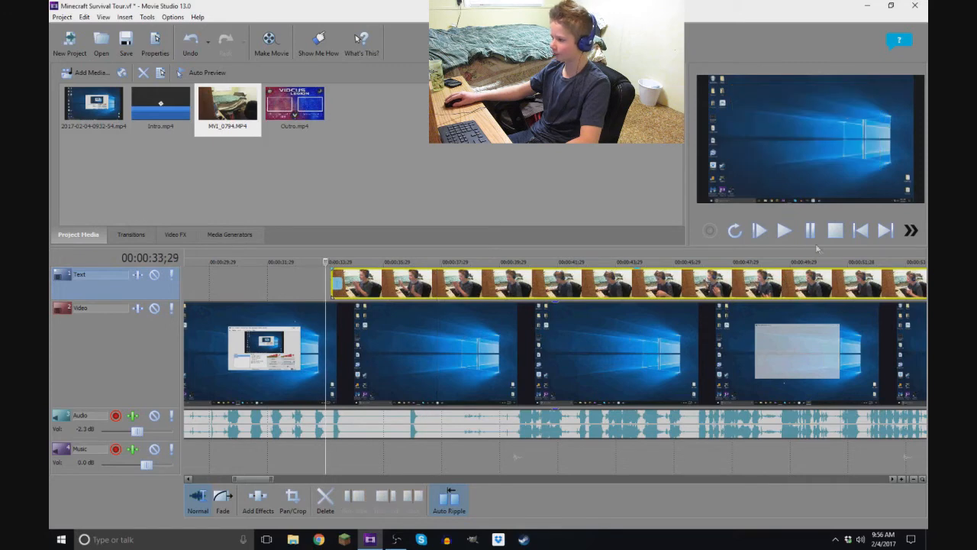
pyautogui.press('space')
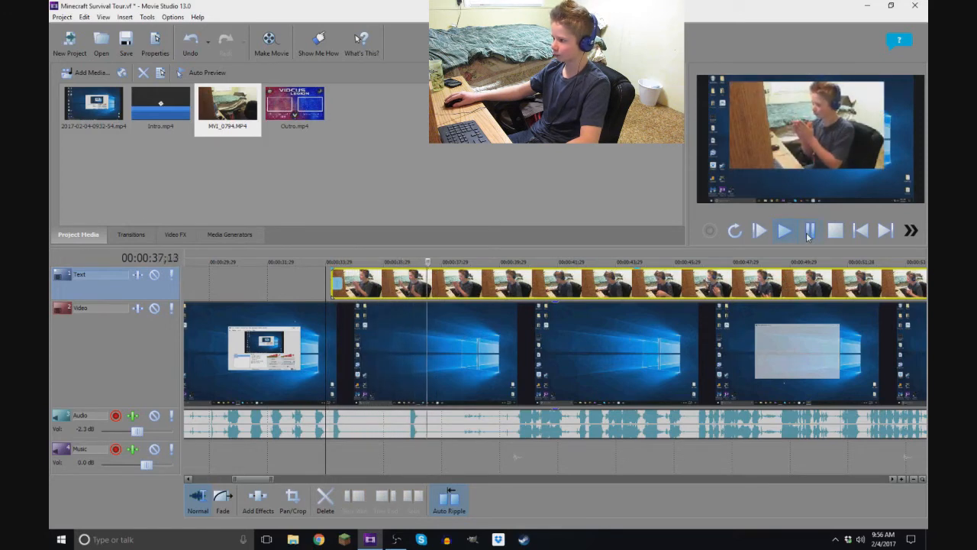
pyautogui.click(808, 234)
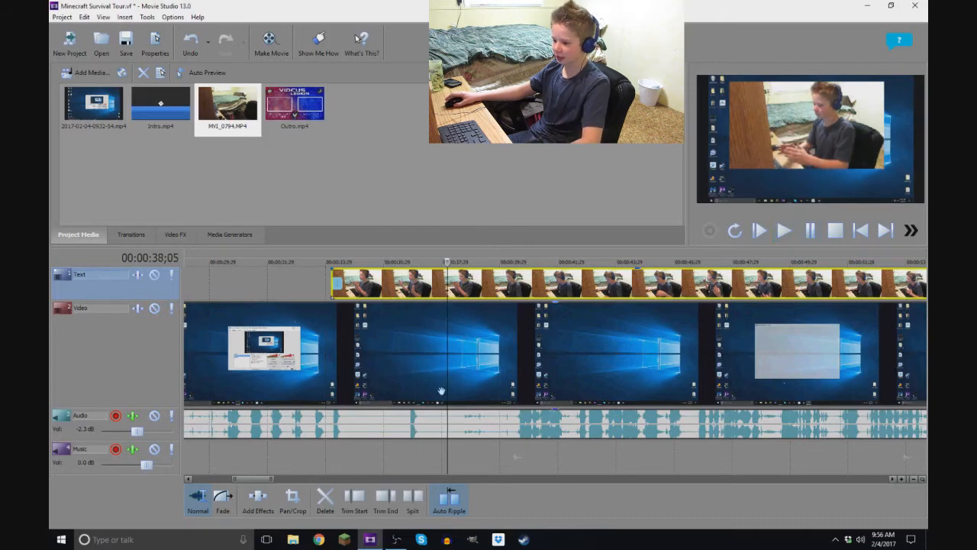
# Move the gameplay recording and webcam clip together so the gameplay starts directly at the end of the intro
pyautogui.scroll(-8, 445, 399)
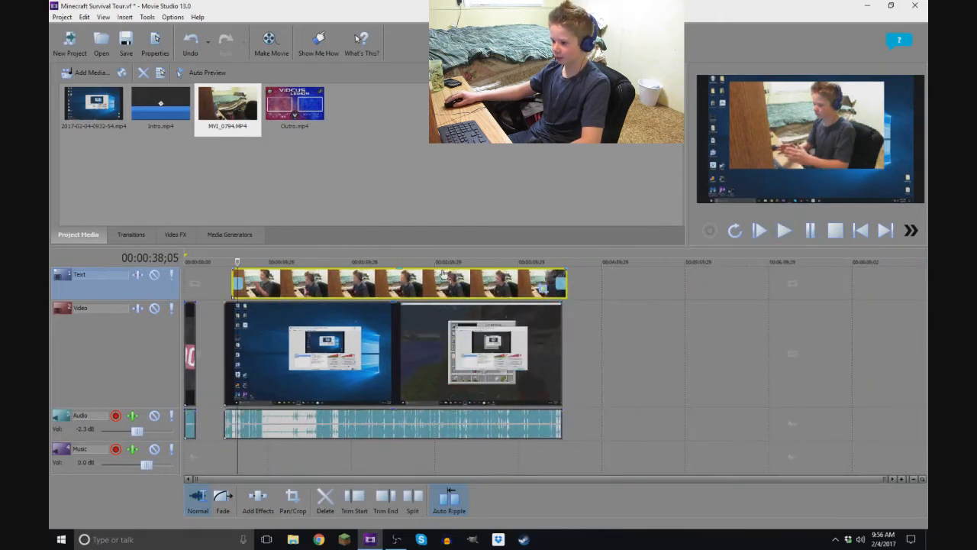
pyautogui.click(384, 307)
pyautogui.click(374, 325)
pyautogui.keyDown('ctrl'); pyautogui.click(374, 286); pyautogui.keyUp('ctrl')
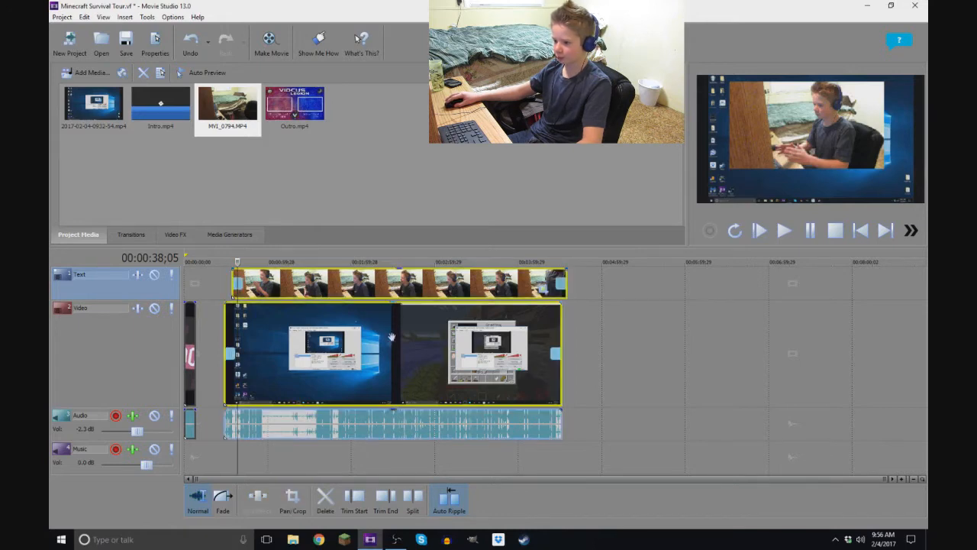
pyautogui.moveTo(370, 329); pyautogui.dragTo(342, 331)
pyautogui.click(581, 298)
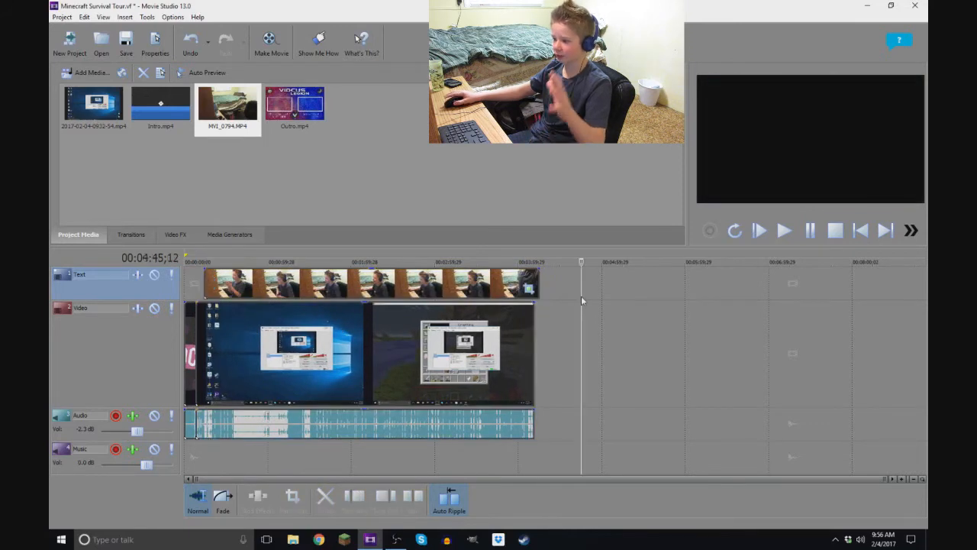
# Select the gameplay recording and webcam clip together and check the overlay at 00:00:30;02 and 00:00:21;01
pyautogui.click(418, 365)
pyautogui.keyDown('ctrl'); pyautogui.click(430, 294); pyautogui.keyUp('ctrl')
pyautogui.moveTo(397, 327); pyautogui.dragTo(397, 360)
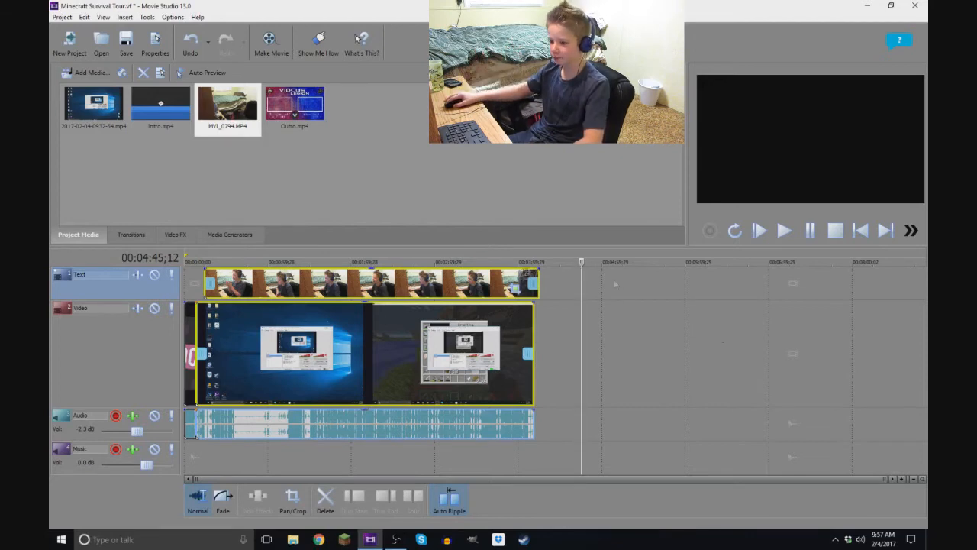
pyautogui.click(227, 261)
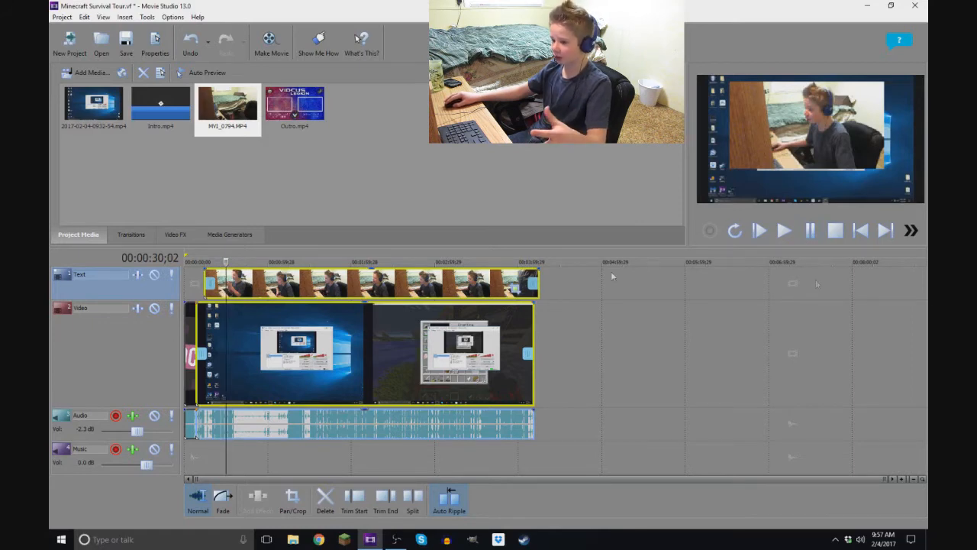
pyautogui.click(213, 262)
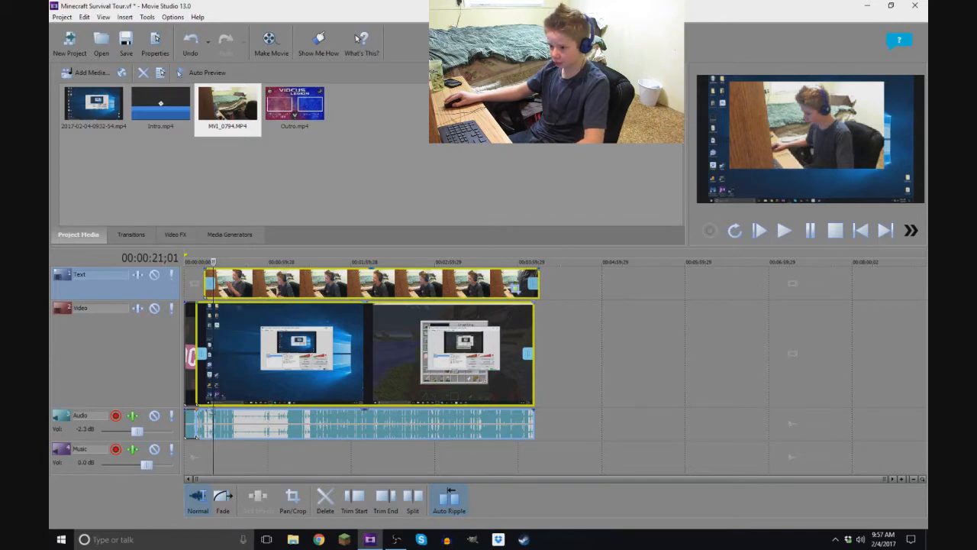
# Play from 00:00:18;10 to find the start point, and trim the start of the webcam, gameplay and audio clips at 00:00:20;16
pyautogui.click(208, 262)
pyautogui.click(809, 231)
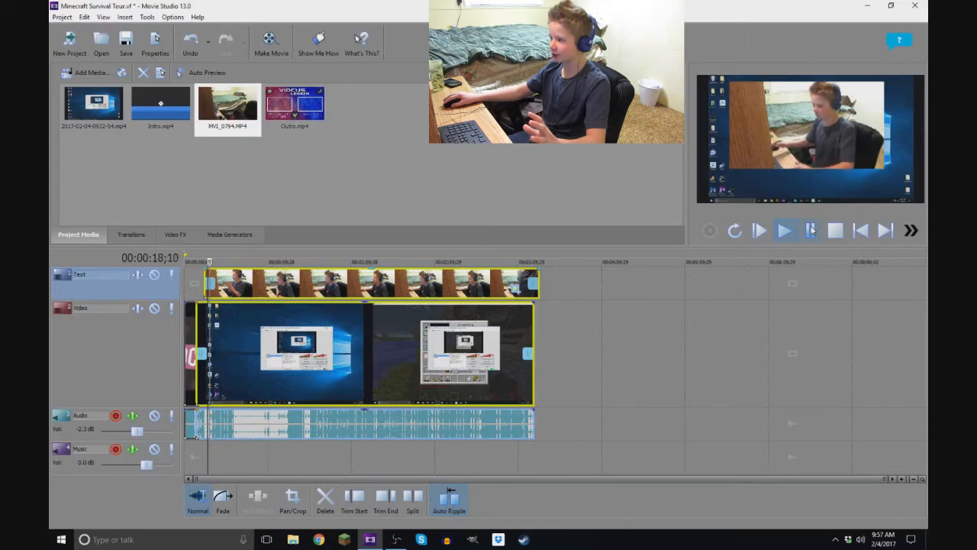
pyautogui.click(811, 231)
pyautogui.scroll(5, 358, 404)
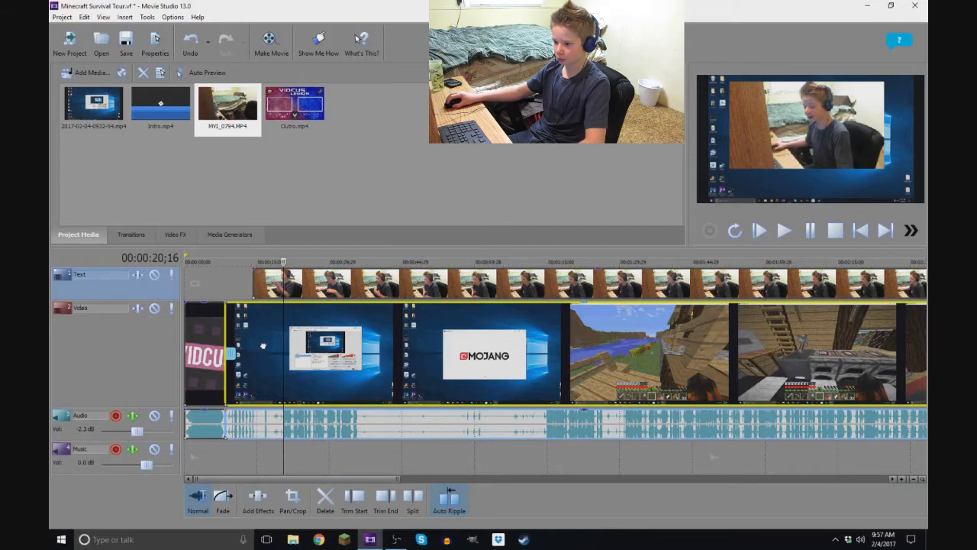
pyautogui.click(262, 429)
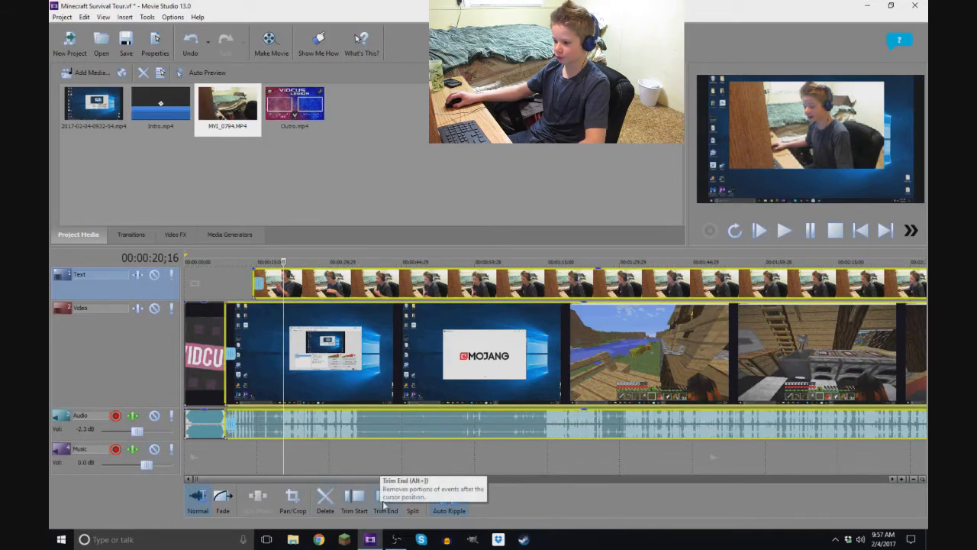
pyautogui.click(362, 508)
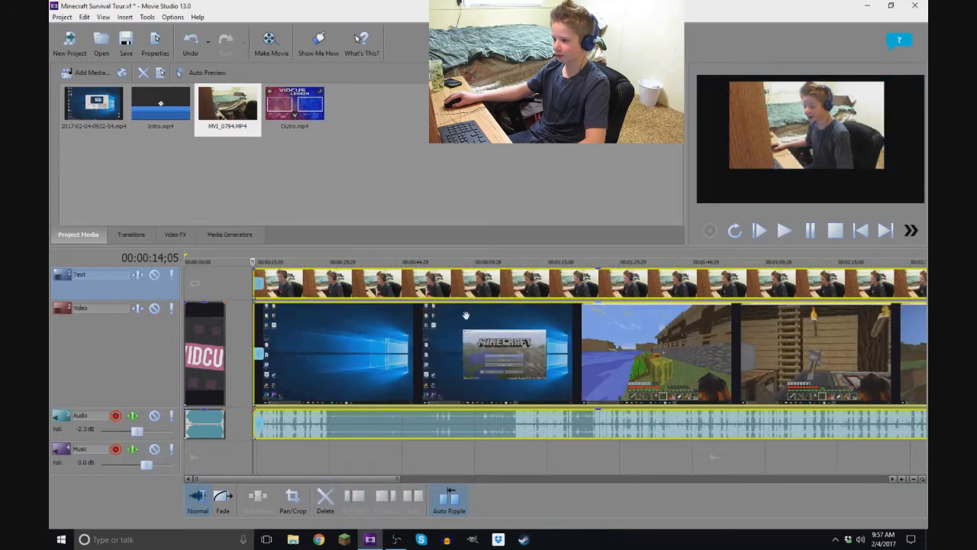
# Move the trimmed gameplay and webcam clips together to the end of the intro at 00:00:08;11 and play their opening
pyautogui.moveTo(487, 331); pyautogui.dragTo(457, 338)
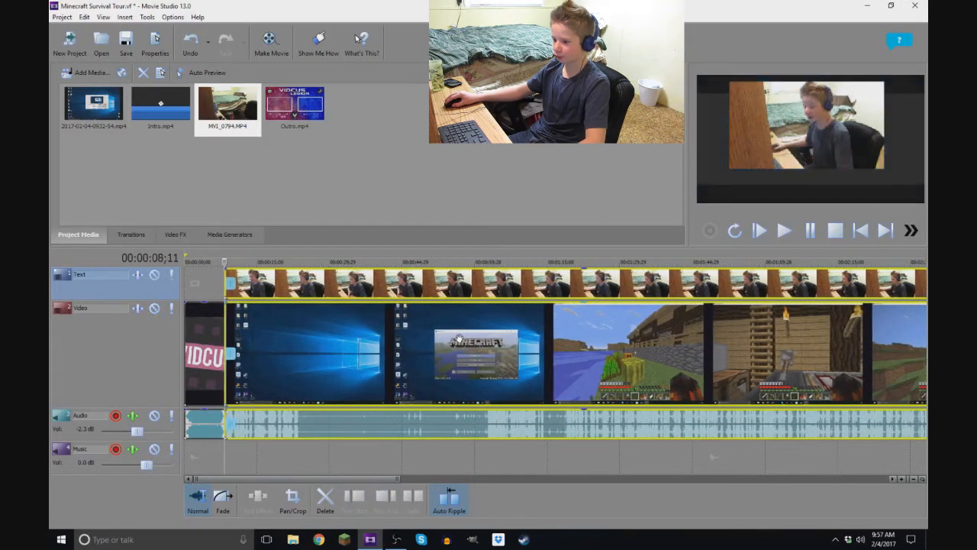
pyautogui.click(817, 234)
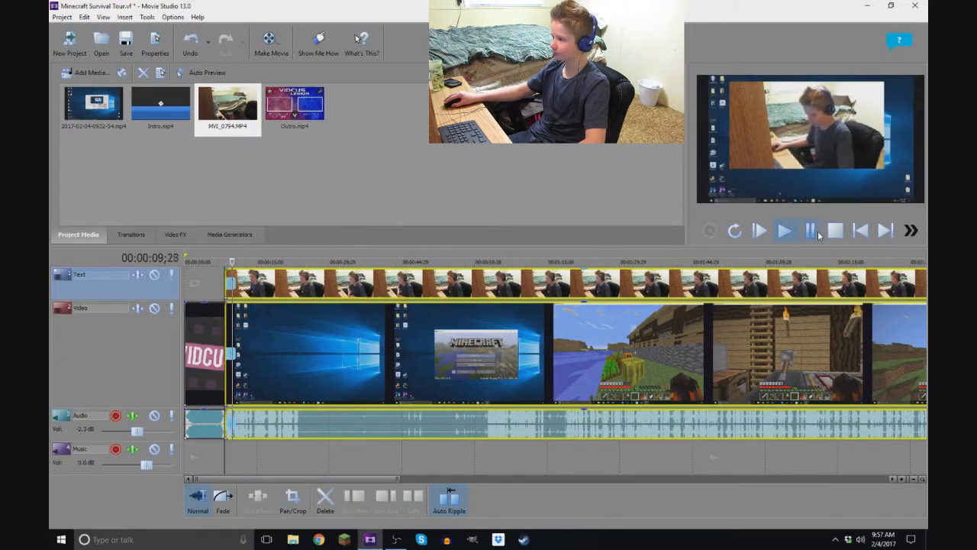
pyautogui.click(811, 231)
# Shrink the webcam overlay into the upper-left corner of the picture using a pan/crop frame about 6,632 by 3,730
pyautogui.scroll(-3, 393, 451)
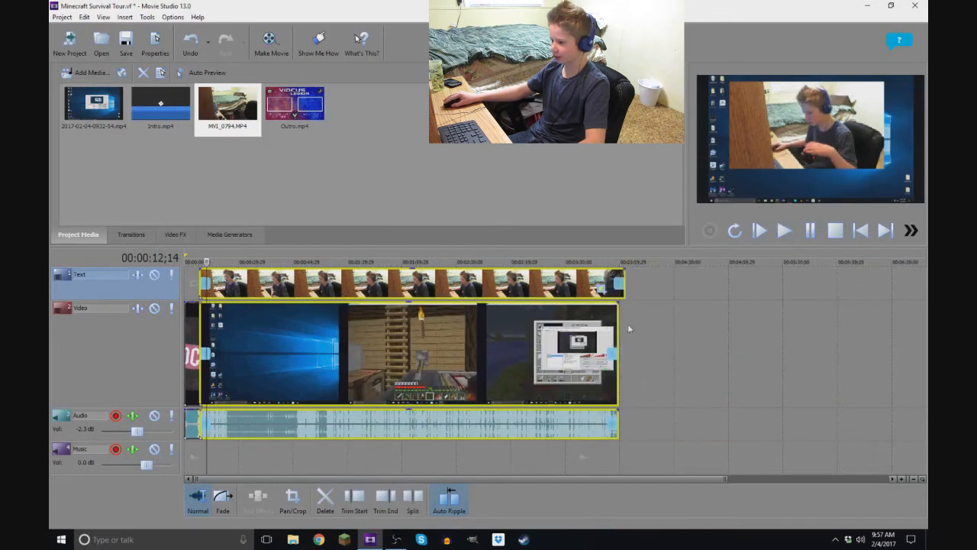
pyautogui.click(607, 291)
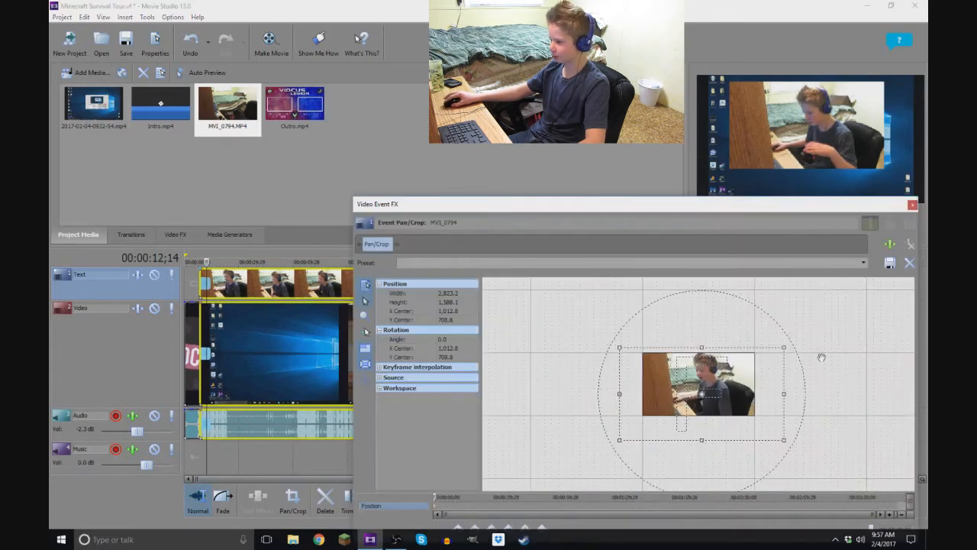
pyautogui.moveTo(784, 349); pyautogui.dragTo(902, 369)
pyautogui.scroll(-4, 842, 375)
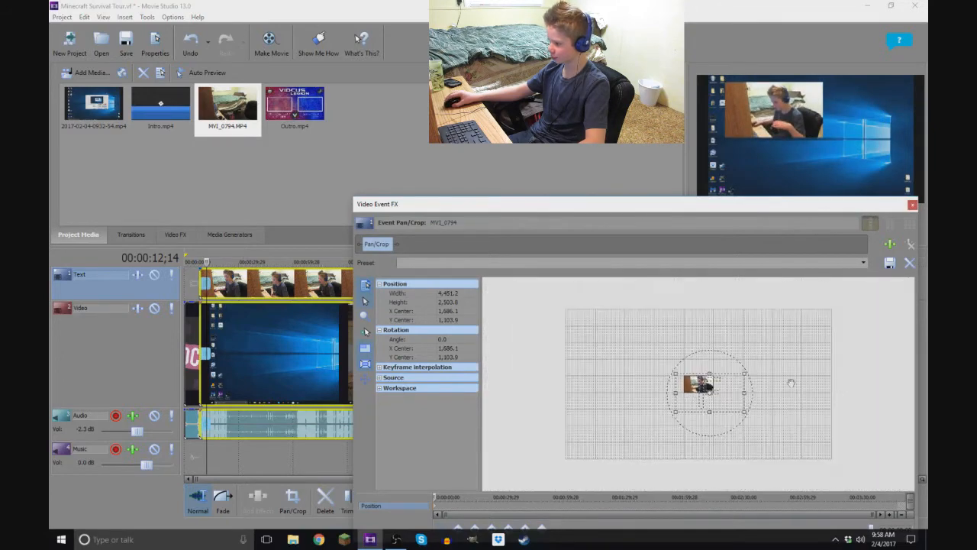
pyautogui.moveTo(744, 374); pyautogui.dragTo(761, 364)
pyautogui.moveTo(710, 390); pyautogui.dragTo(719, 388)
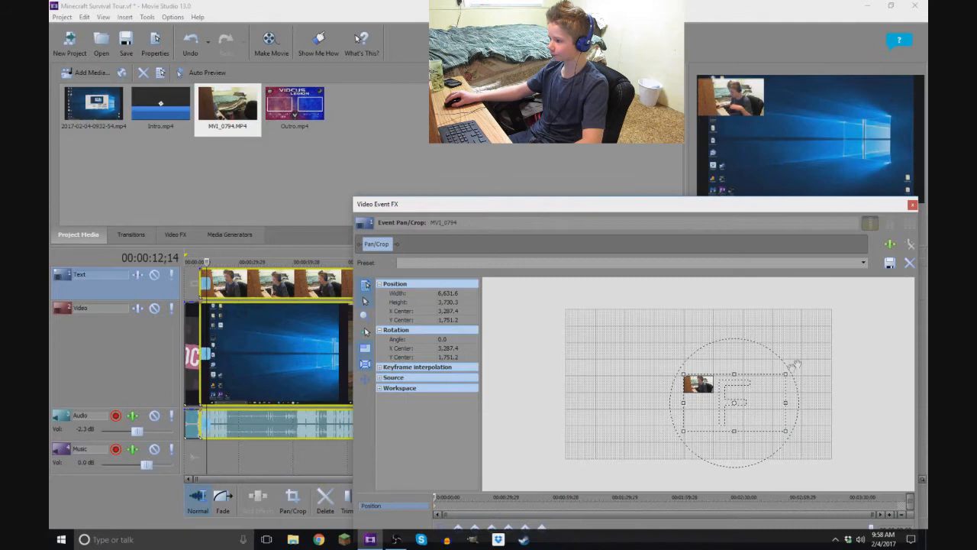
pyautogui.moveTo(726, 388); pyautogui.dragTo(723, 386)
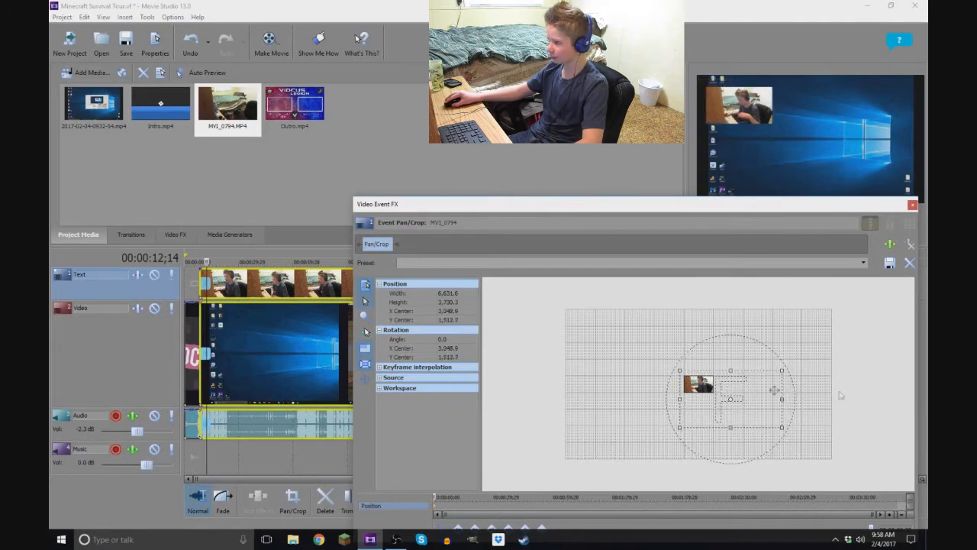
pyautogui.click(913, 205)
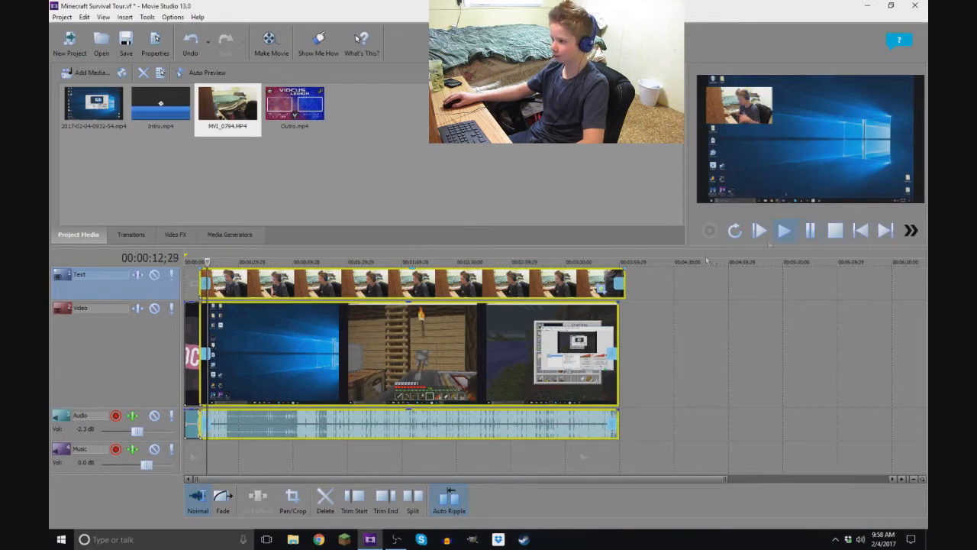
# Find the start of the Mojang loading section and split the webcam, gameplay and audio clips at 00:00:24;13
pyautogui.click(267, 263)
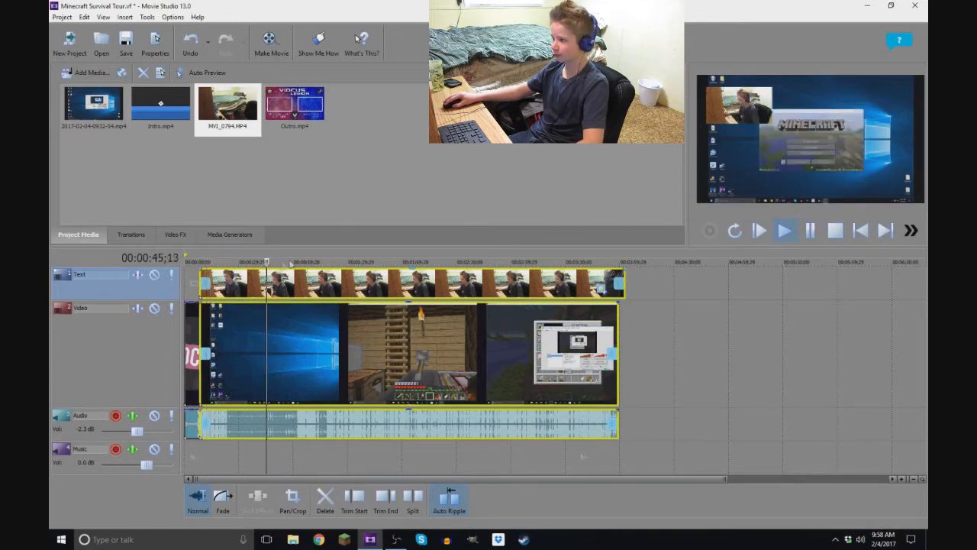
pyautogui.click(242, 262)
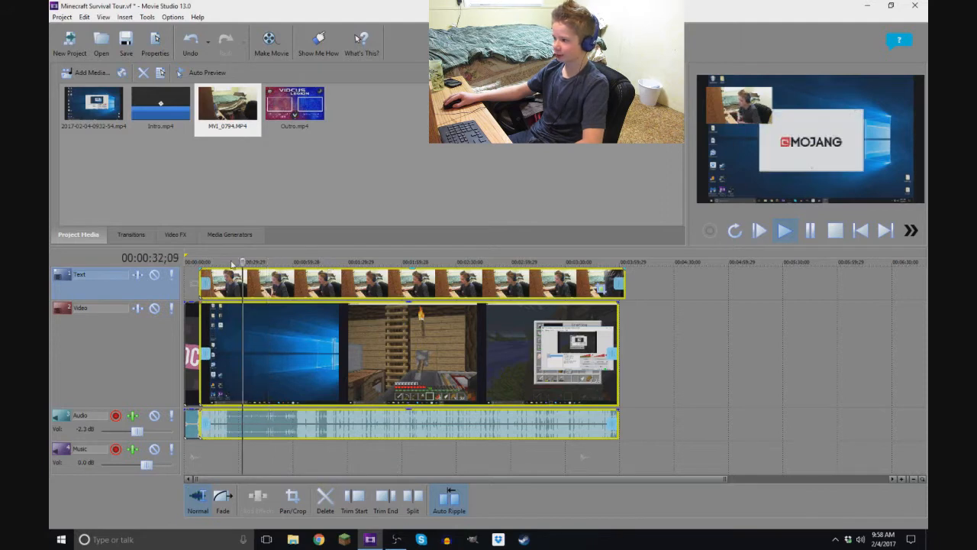
pyautogui.click(234, 262)
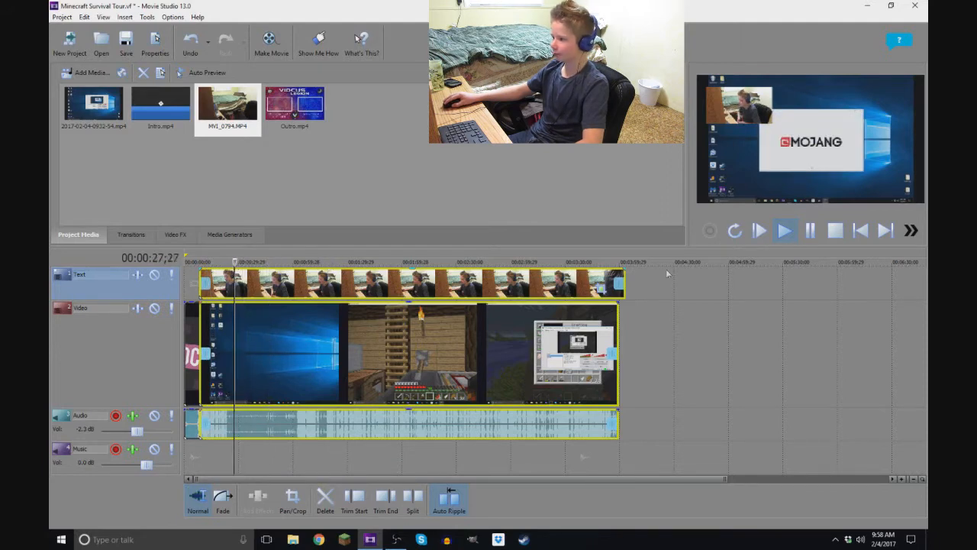
pyautogui.click(809, 232)
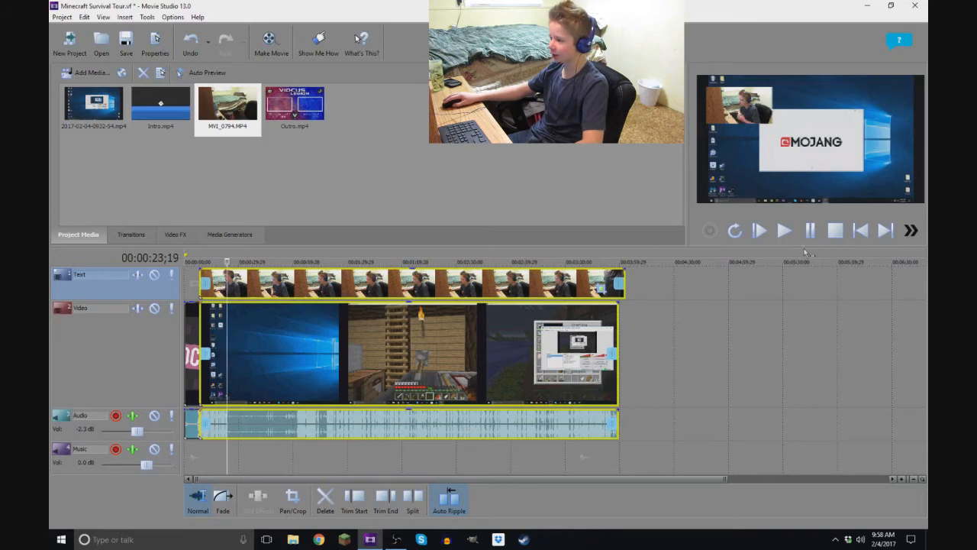
pyautogui.click(815, 236)
pyautogui.click(815, 236)
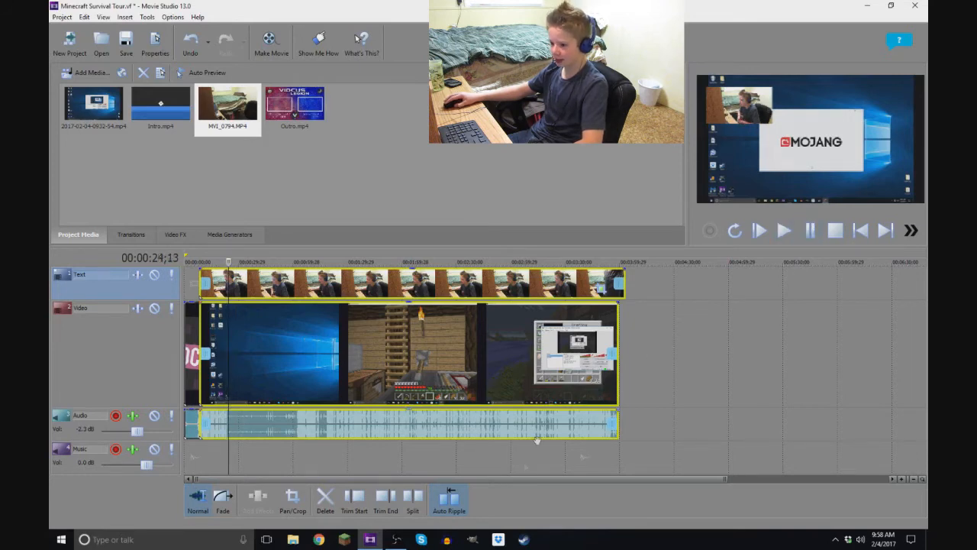
pyautogui.scroll(15, 451, 475)
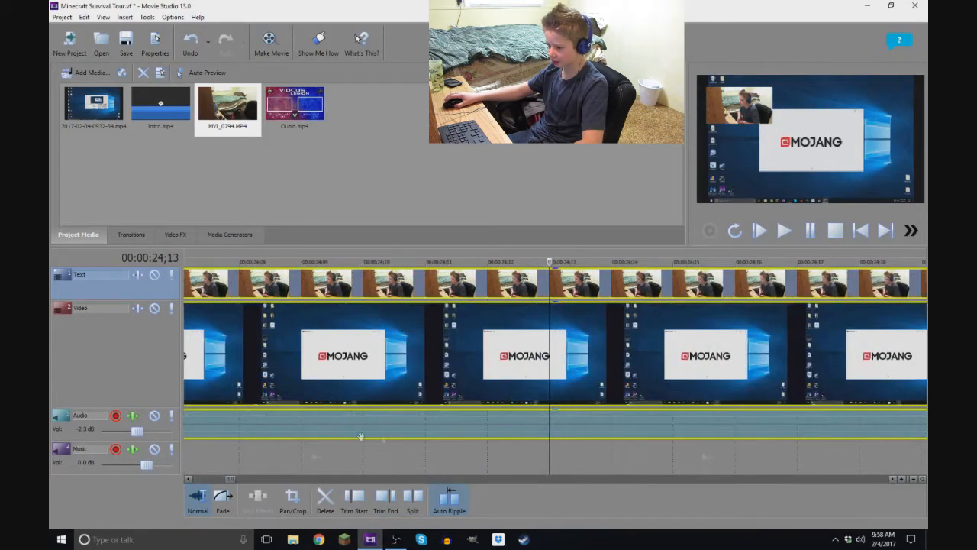
pyautogui.scroll(-3, 453, 462)
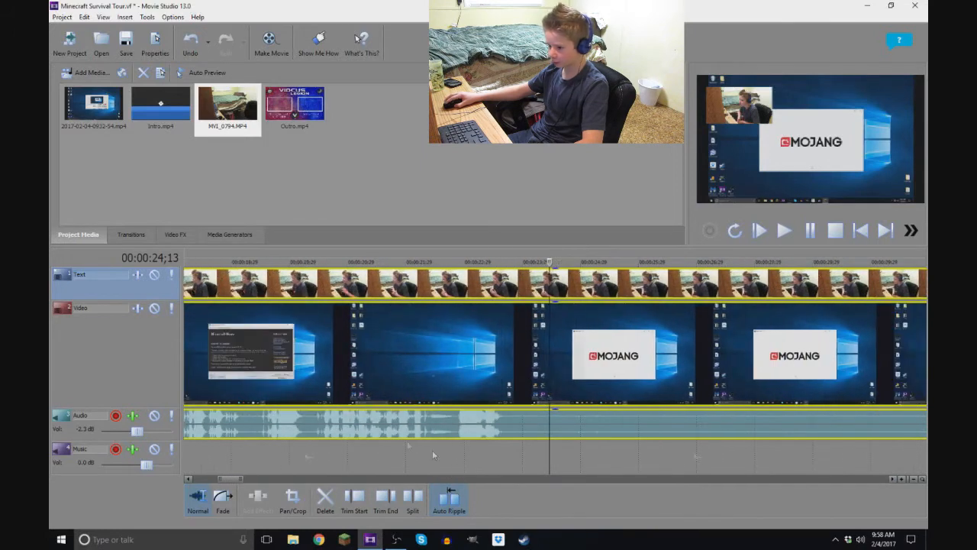
pyautogui.click(410, 510)
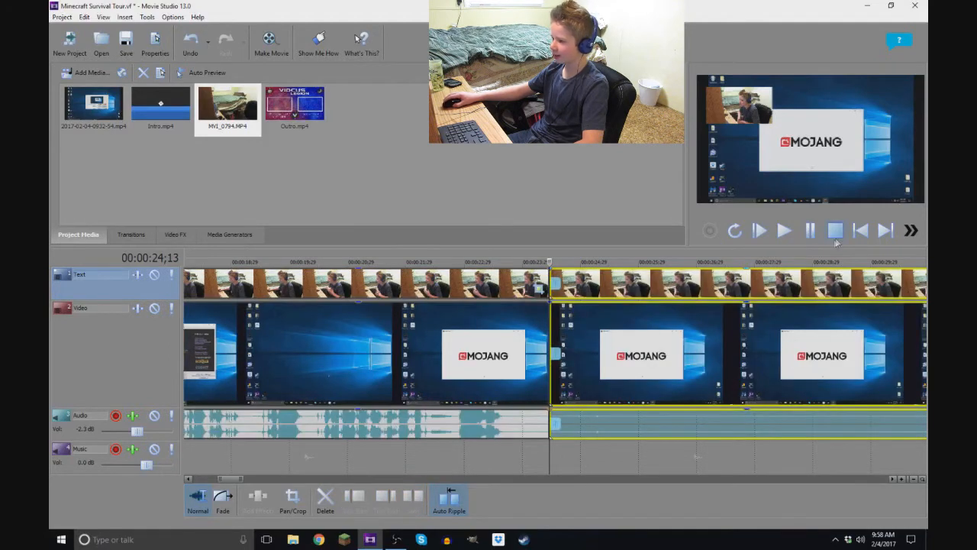
# Cut the loading section by trimming the start of the segments after the split at 00:01:02;02, and play from the cut
pyautogui.scroll(-10, 733, 305)
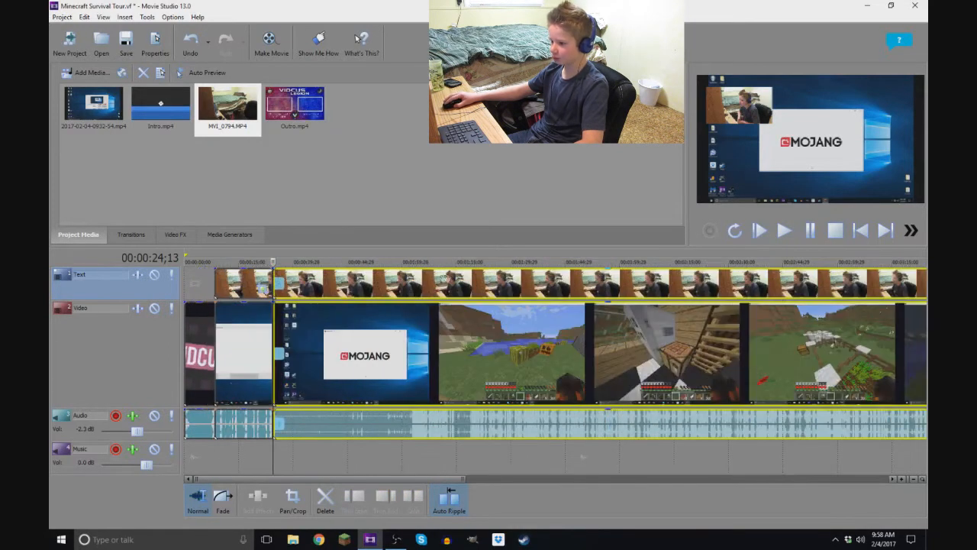
pyautogui.click(406, 262)
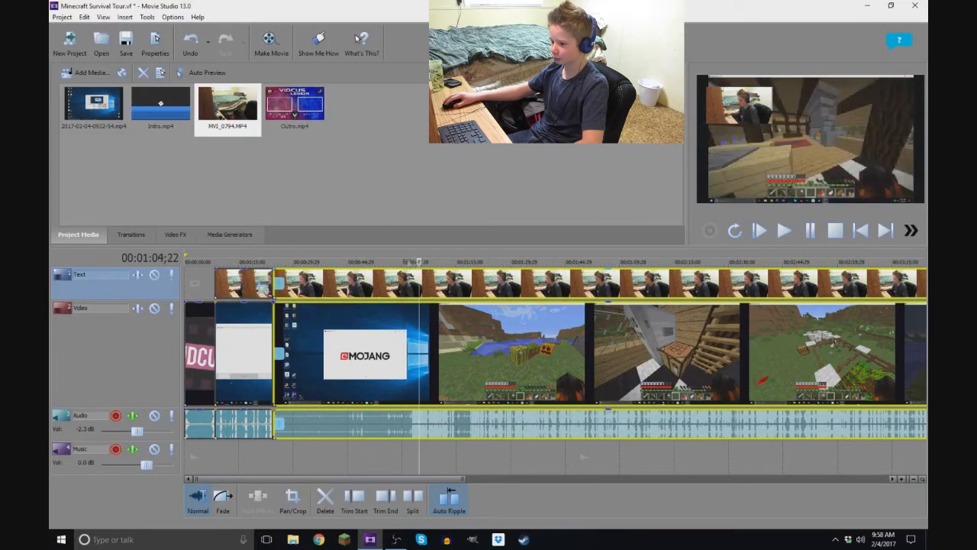
pyautogui.click(408, 263)
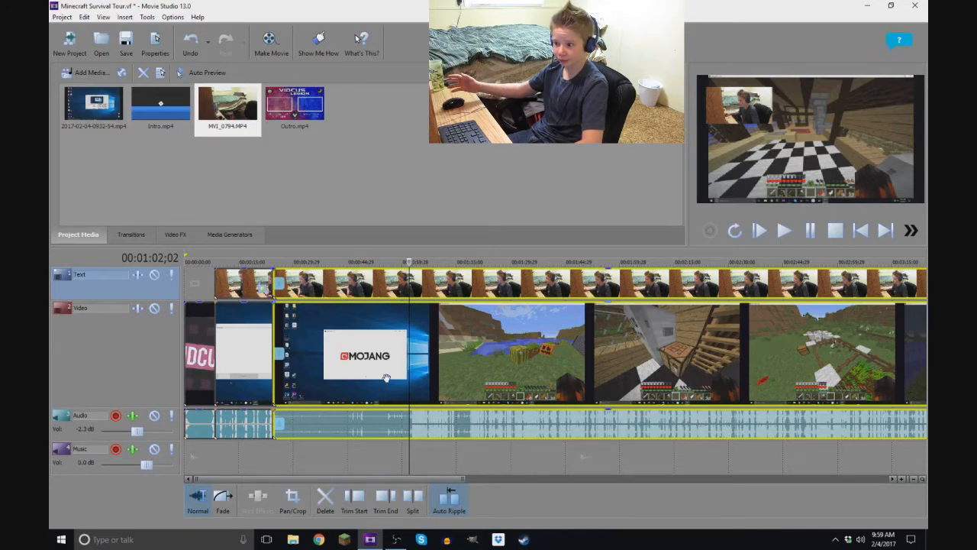
pyautogui.click(362, 510)
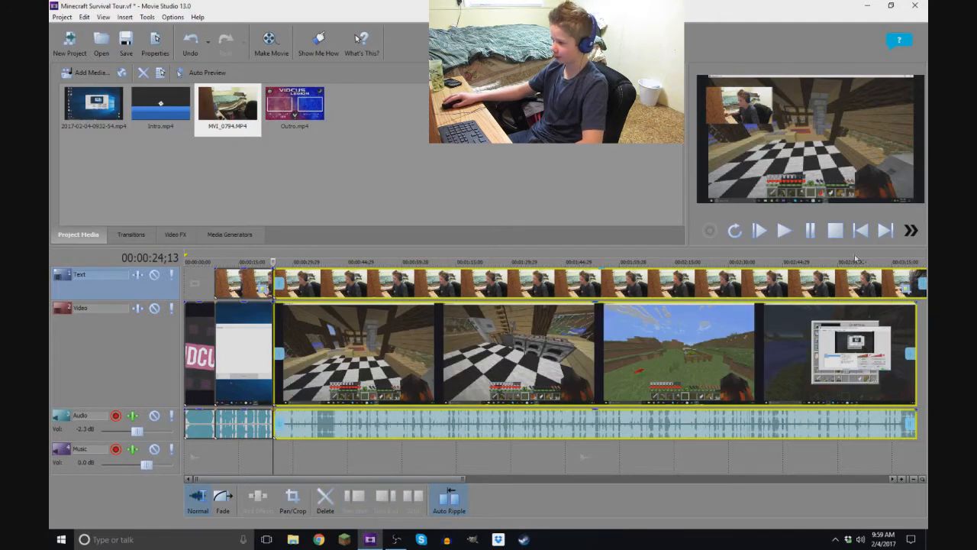
pyautogui.click(812, 231)
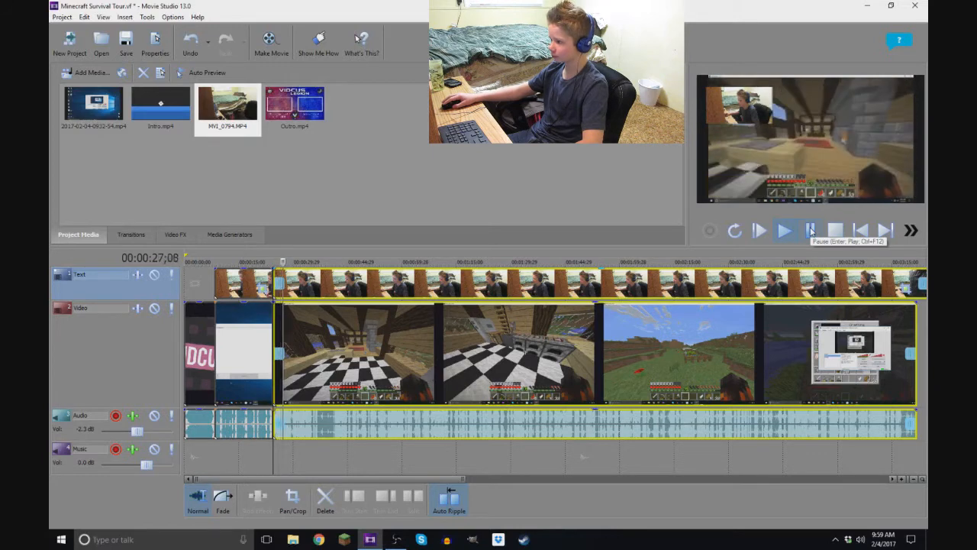
pyautogui.click(812, 231)
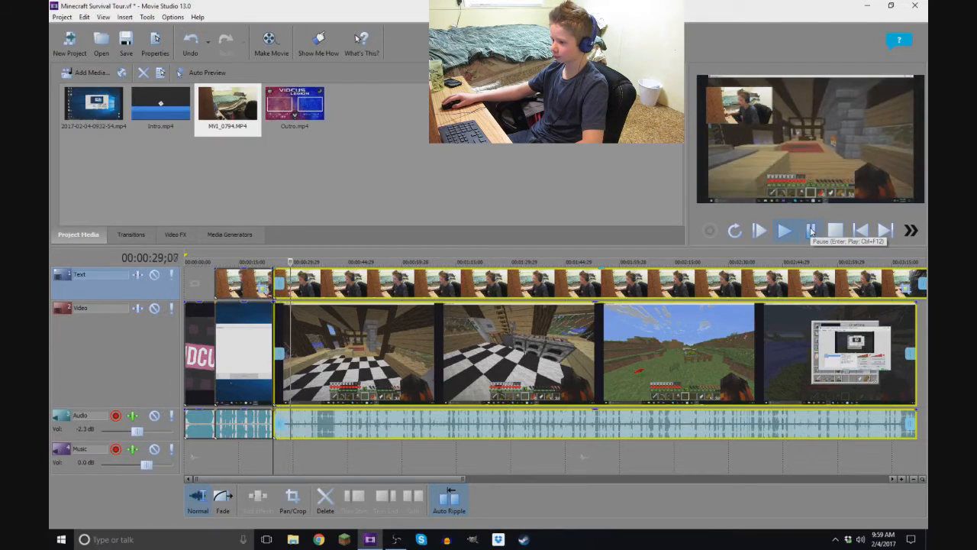
pyautogui.click(508, 261)
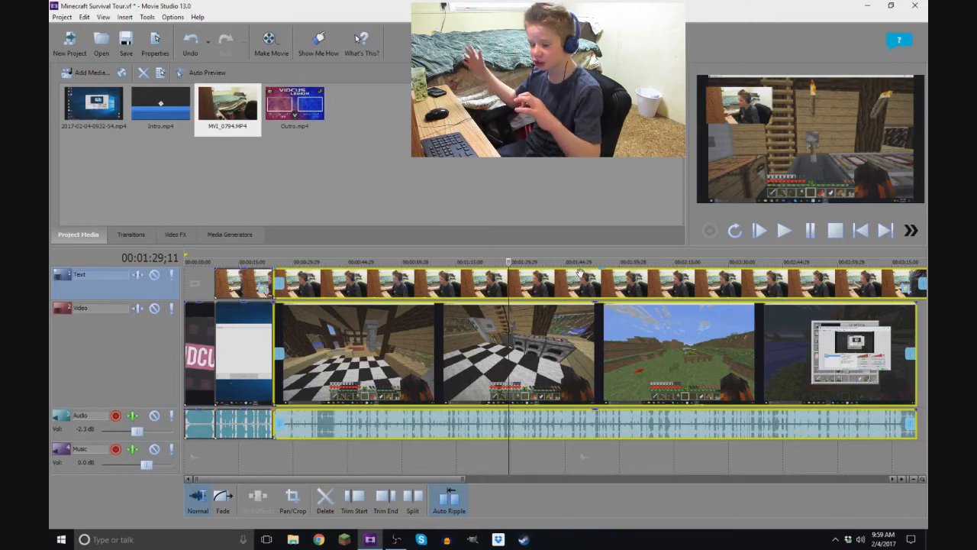
pyautogui.scroll(1, 430, 456)
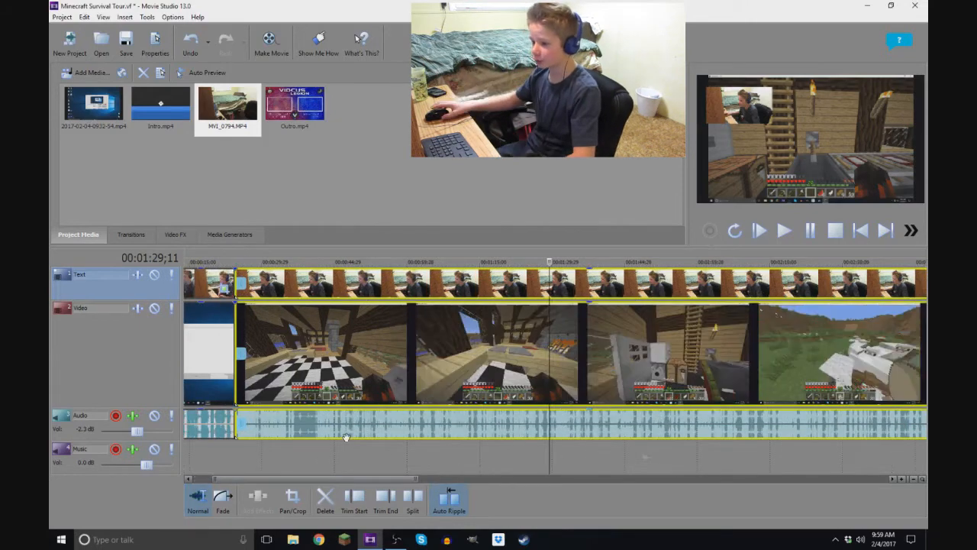
pyautogui.scroll(-2, 346, 437)
pyautogui.scroll(-2, 346, 437)
pyautogui.scroll(5, 338, 445)
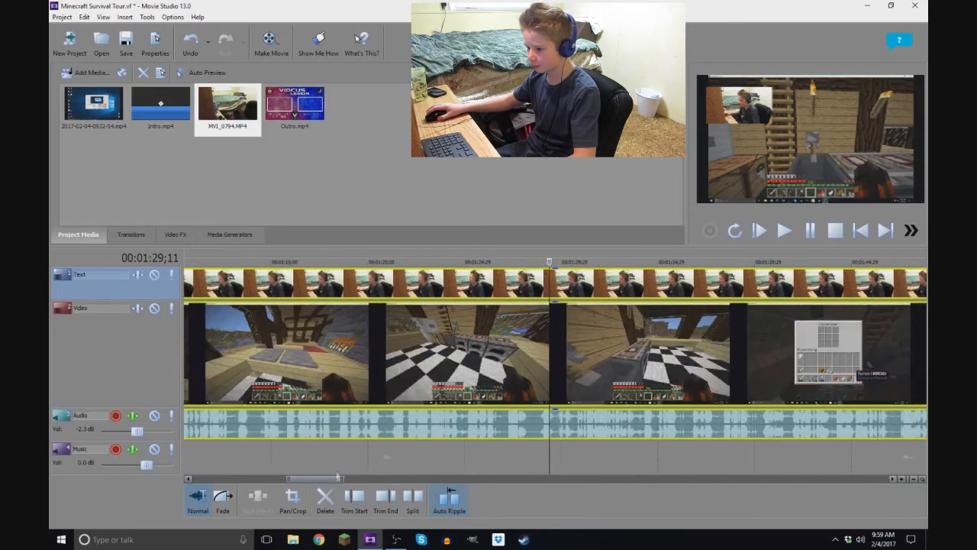
pyautogui.scroll(-1, 339, 478)
pyautogui.click(327, 495)
pyautogui.moveTo(337, 484); pyautogui.dragTo(333, 484)
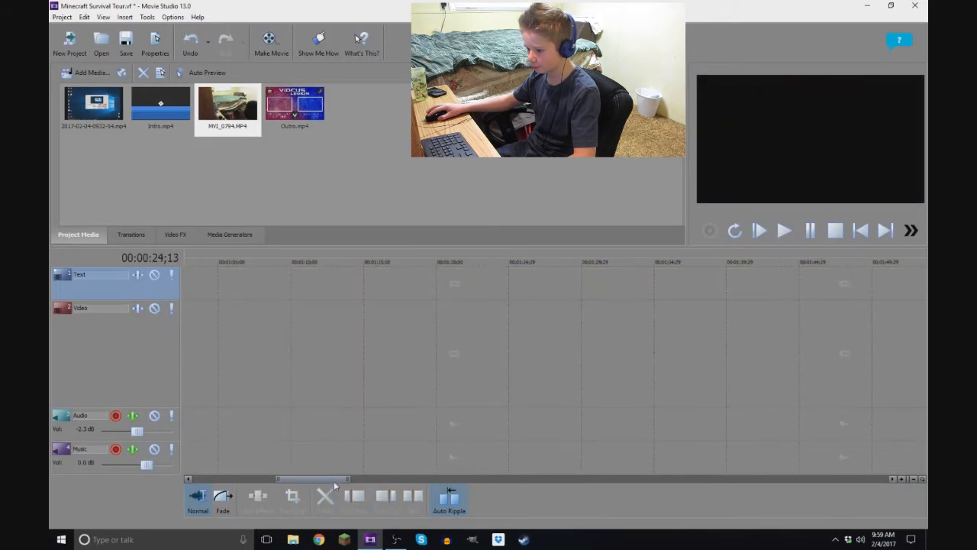
pyautogui.hotkey('ctrl', 'z')
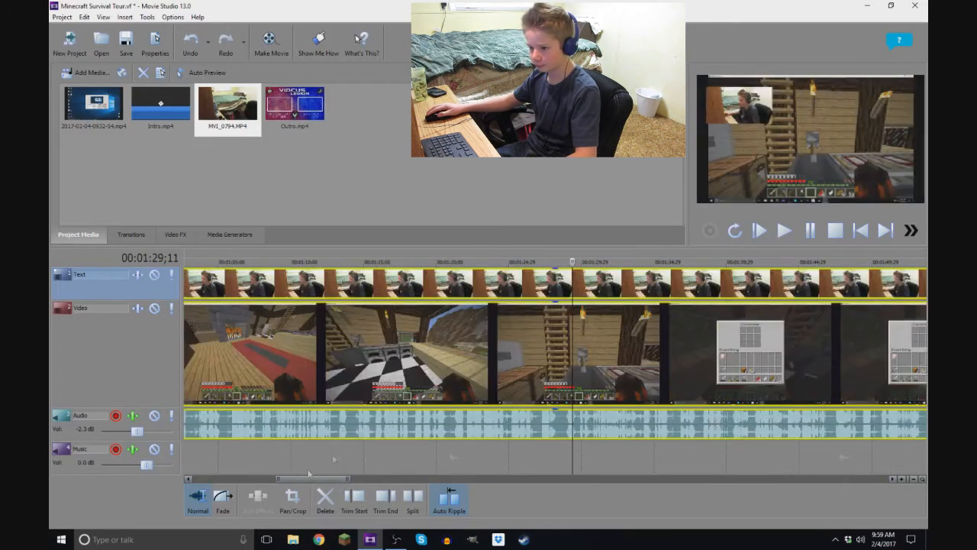
# Move the gameplay and webcam clips earlier over the end of the intro to create a crossfade about 1.3 seconds long
pyautogui.moveTo(315, 479); pyautogui.dragTo(229, 479)
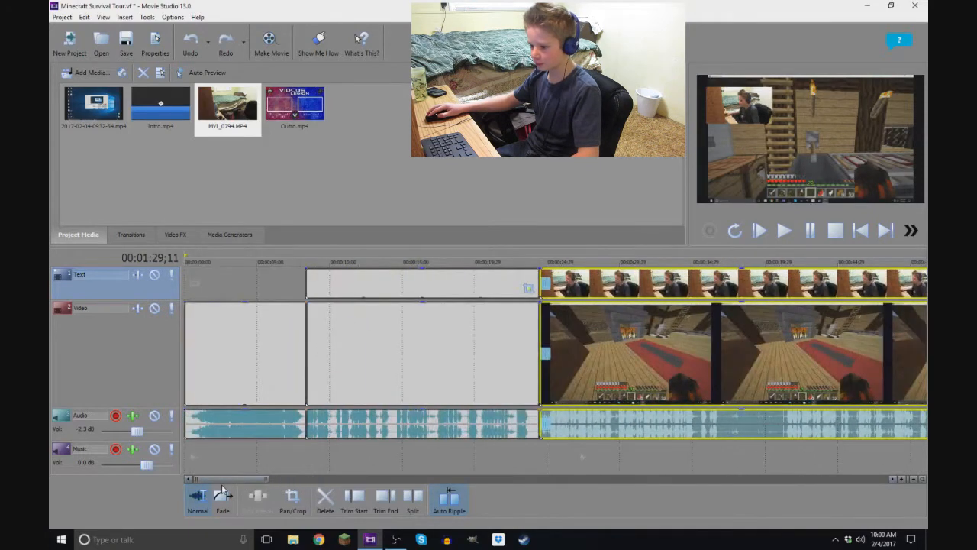
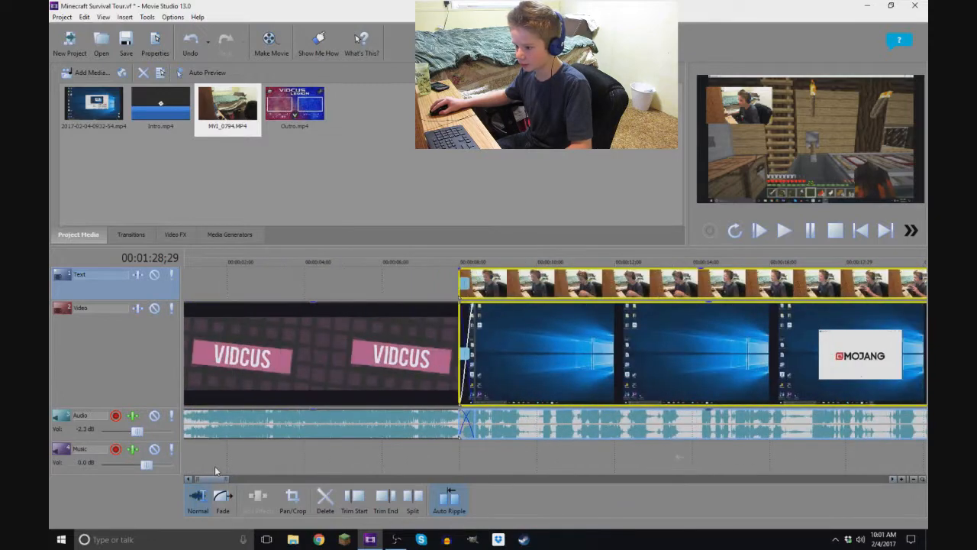
pyautogui.moveTo(611, 337); pyautogui.dragTo(531, 351)
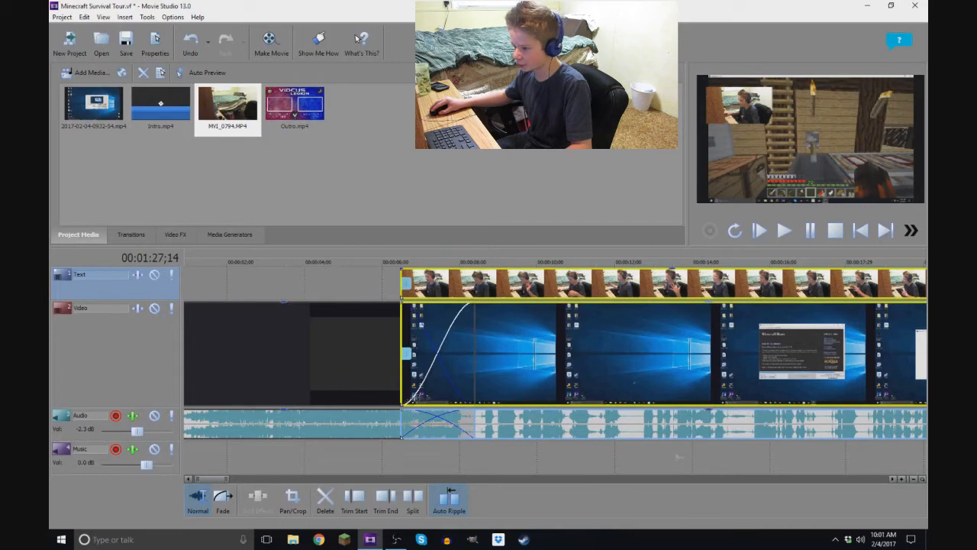
pyautogui.moveTo(524, 343)
pyautogui.mouseDown()
pyautogui.moveTo(538, 344)
pyautogui.moveTo(515, 343)
pyautogui.moveTo(539, 348)
pyautogui.mouseUp()
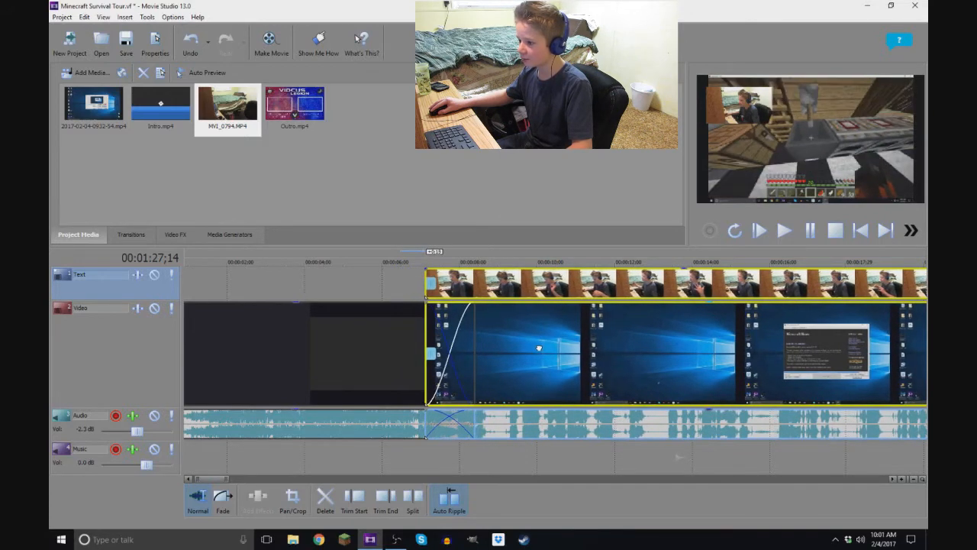
# Play back the crossfade from the end of the intro into the gameplay
pyautogui.click(361, 261)
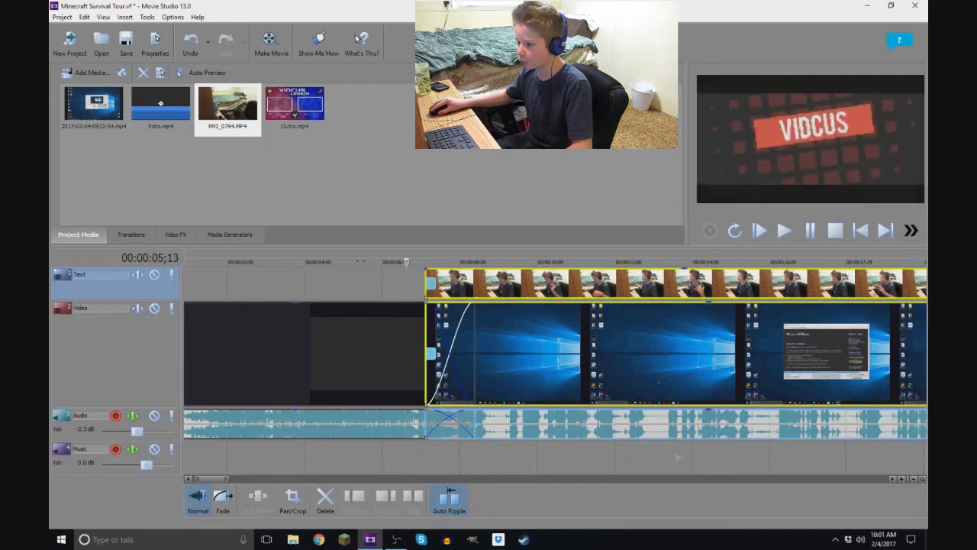
pyautogui.press('space')
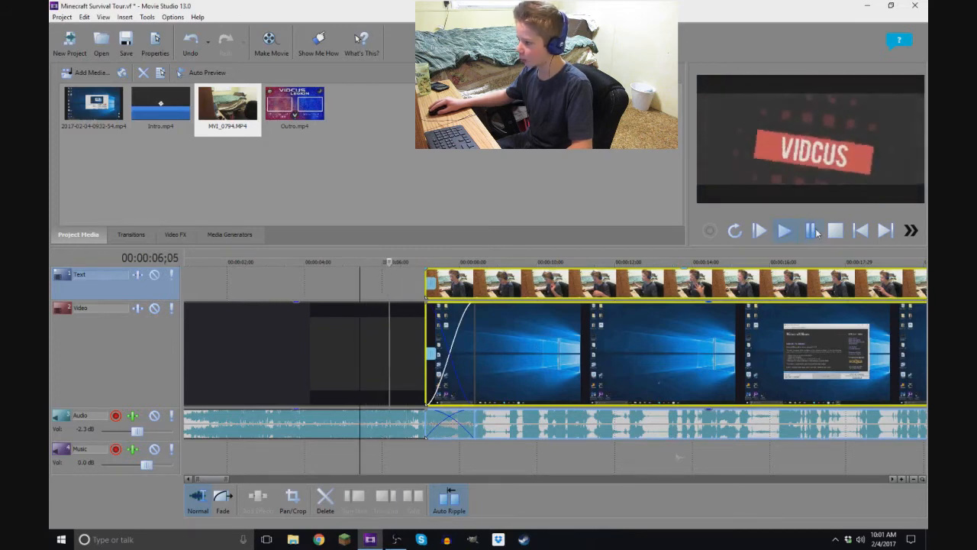
pyautogui.click(812, 231)
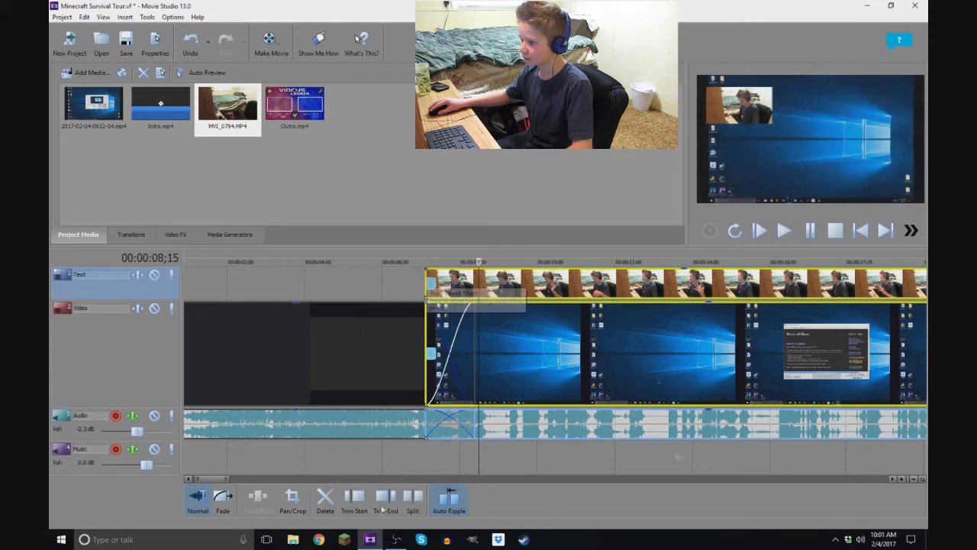
# Fade in the start of the webcam clip over the intro crossfade and play the transition to check it
pyautogui.click(222, 498)
pyautogui.moveTo(478, 305)
pyautogui.mouseDown()
pyautogui.moveTo(458, 305)
pyautogui.moveTo(476, 304)
pyautogui.mouseUp()
pyautogui.click(400, 261)
pyautogui.click(785, 230)
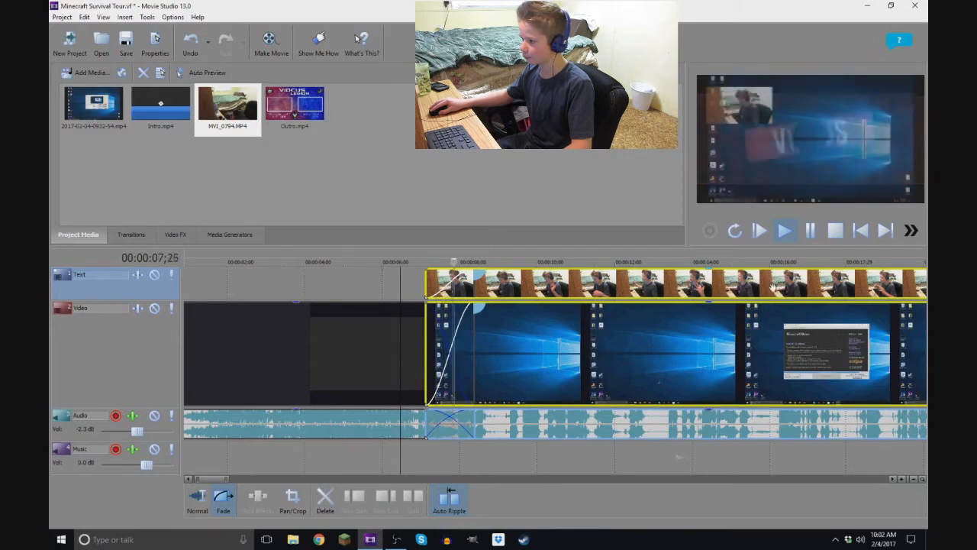
pyautogui.click(807, 229)
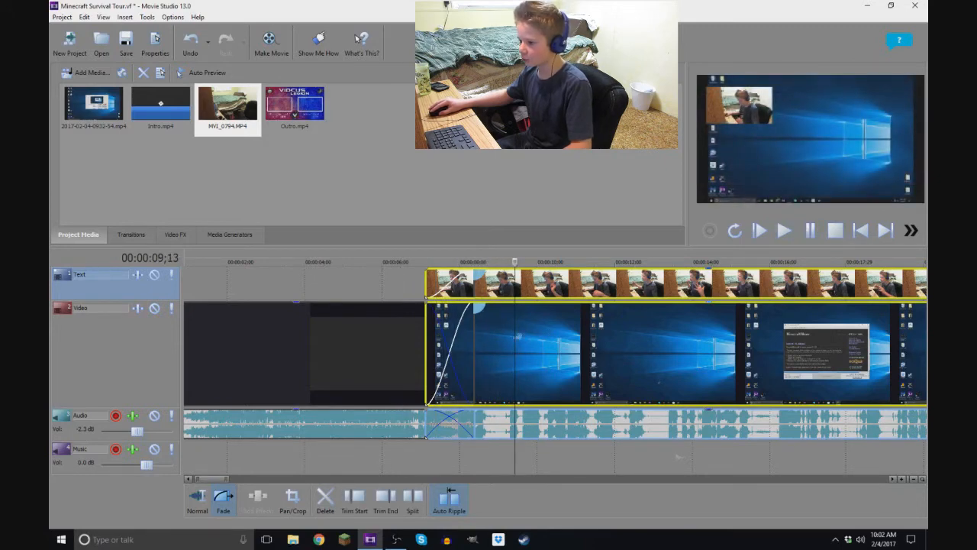
# Move the gameplay and webcam clips slightly later to shorten the intro crossfade to about 25 frames, and replay it
pyautogui.moveTo(500, 339); pyautogui.dragTo(522, 339)
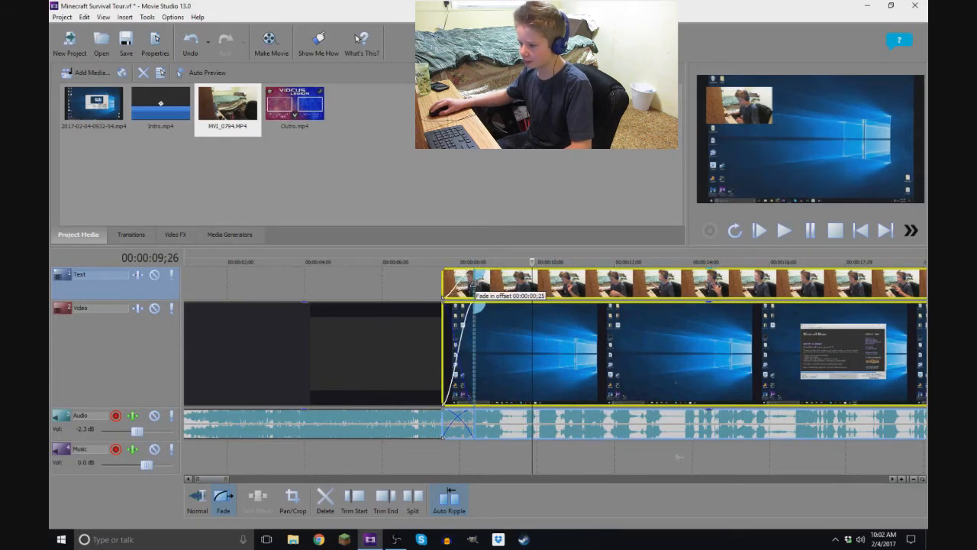
pyautogui.click(432, 269)
pyautogui.click(785, 230)
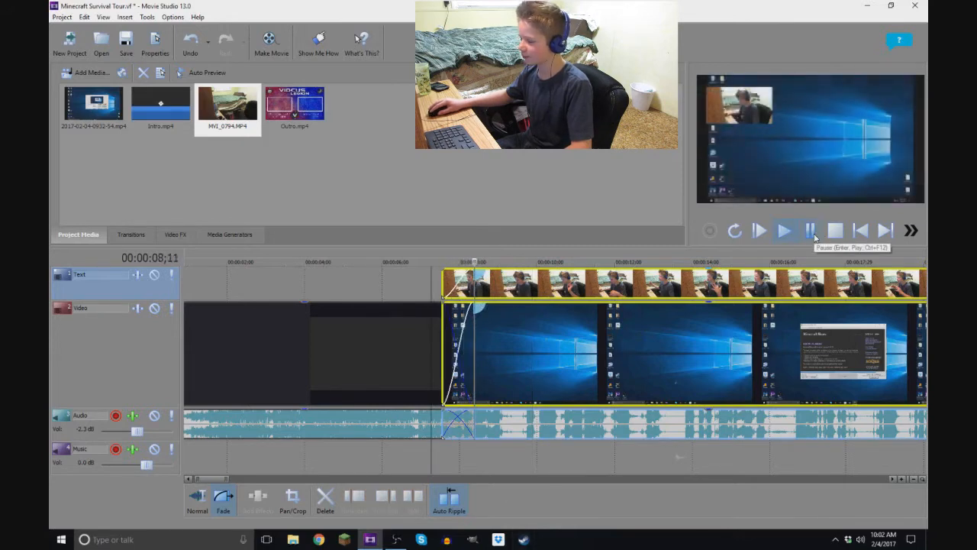
pyautogui.click(813, 233)
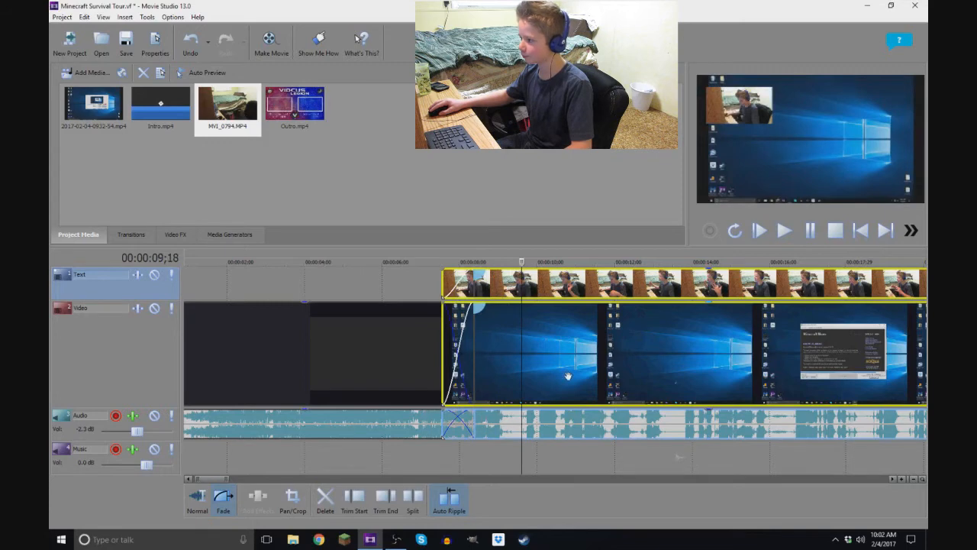
# Move the webcam, gameplay and audio segments after the Mojang cut about 1 second later and remove their fade-ins
pyautogui.scroll(-3, 492, 466)
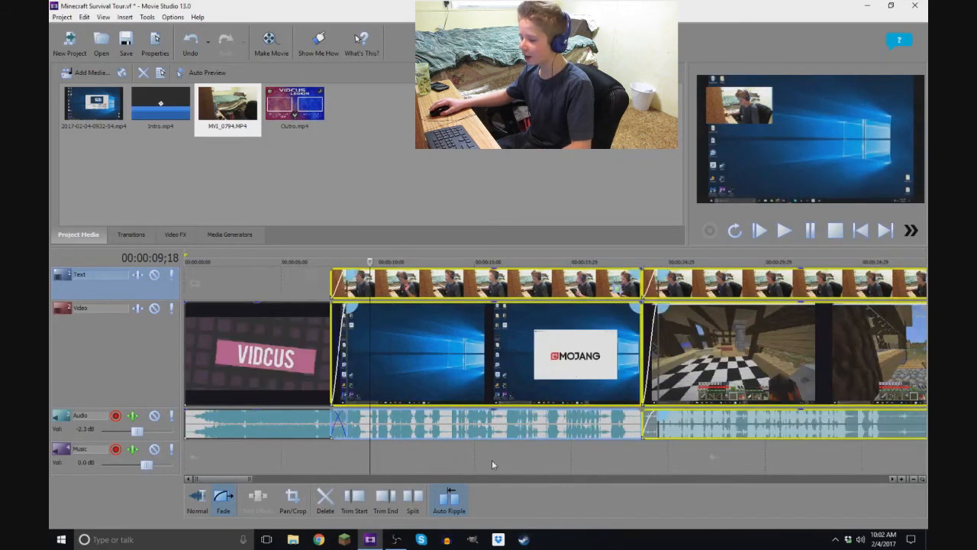
pyautogui.moveTo(600, 372); pyautogui.dragTo(603, 371)
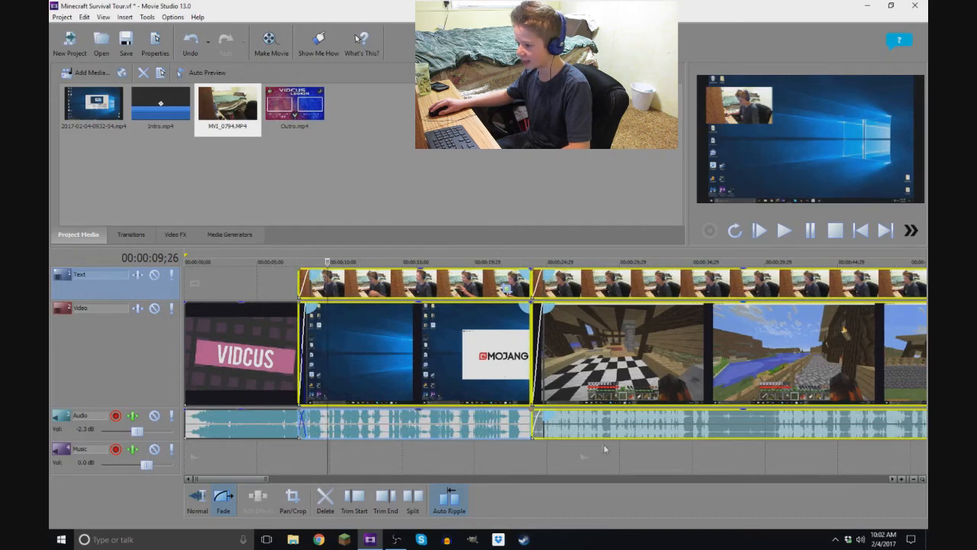
pyautogui.click(582, 390)
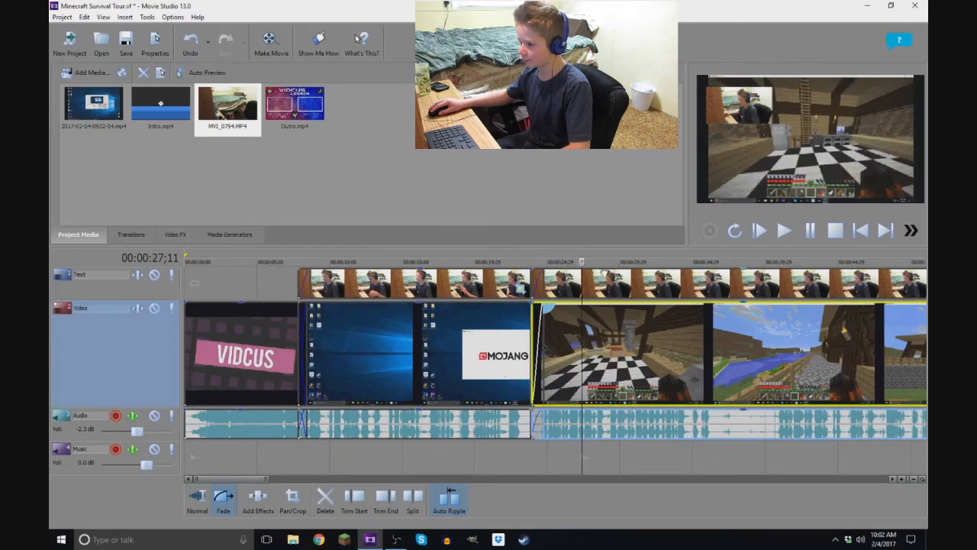
pyautogui.click(599, 281)
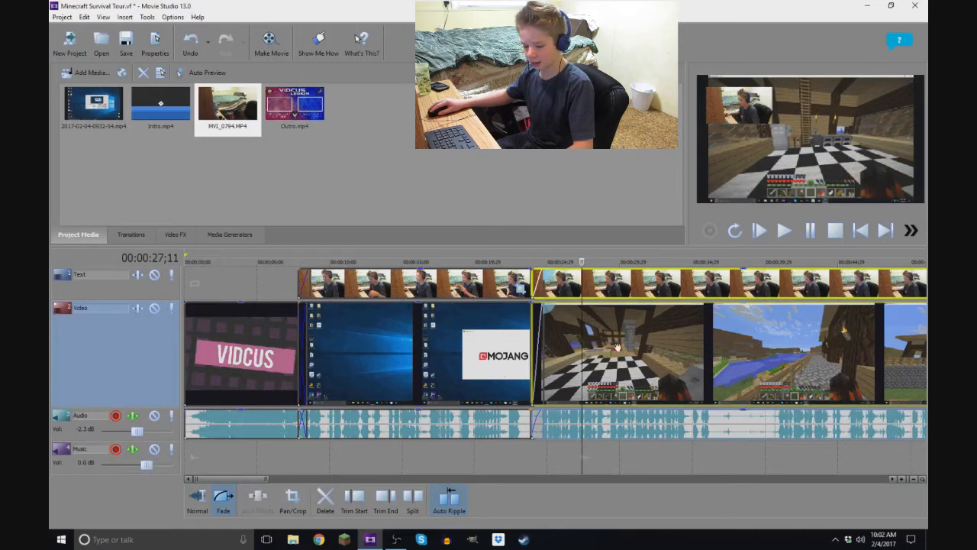
pyautogui.keyDown('ctrl'); pyautogui.click(619, 323); pyautogui.keyUp('ctrl')
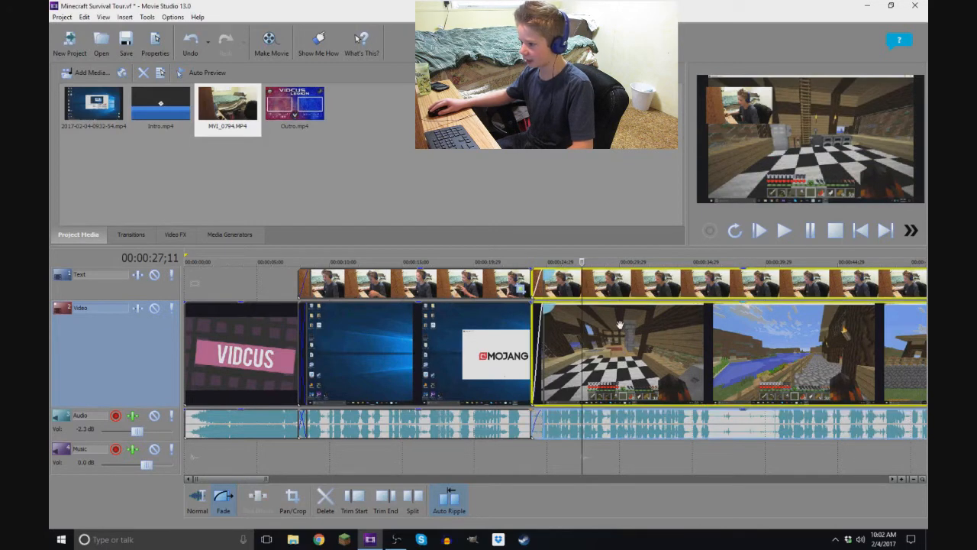
pyautogui.moveTo(616, 342); pyautogui.dragTo(632, 341)
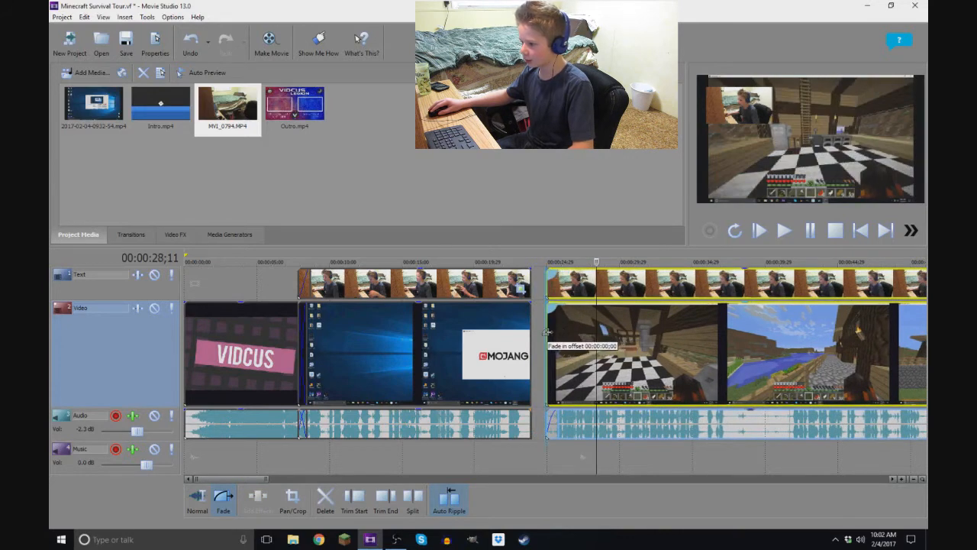
pyautogui.click(552, 424)
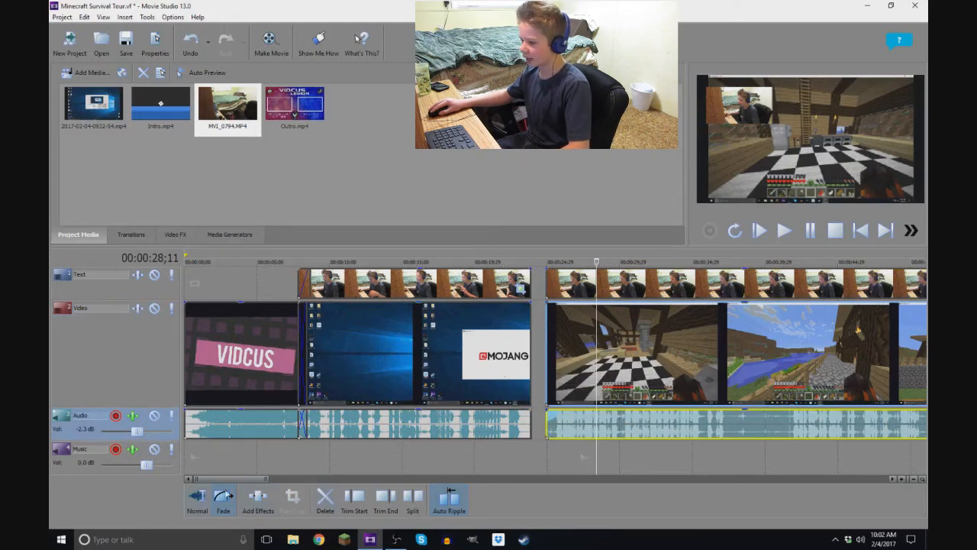
pyautogui.click(225, 504)
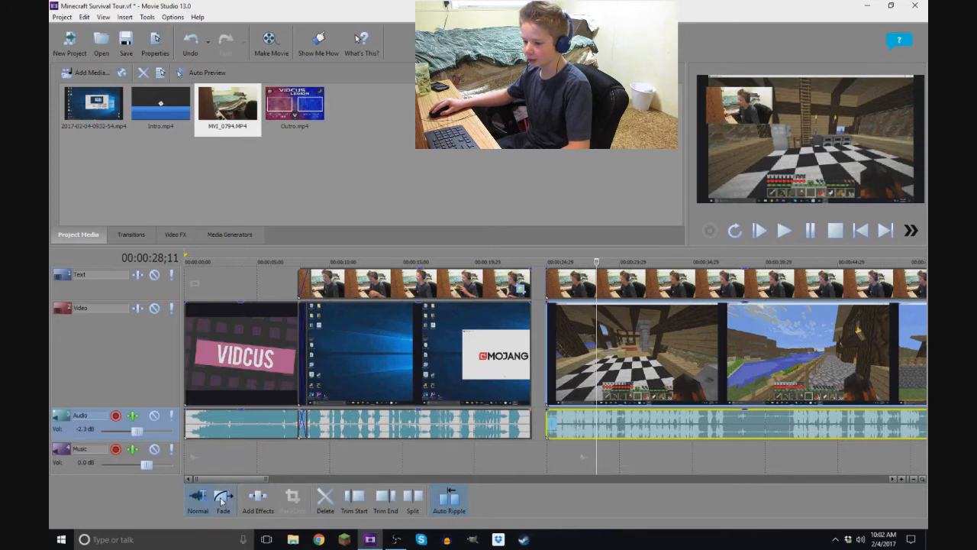
# Add a fade-out of about 1 second to the end of the webcam, gameplay and audio segments before the gap
pyautogui.click(528, 367)
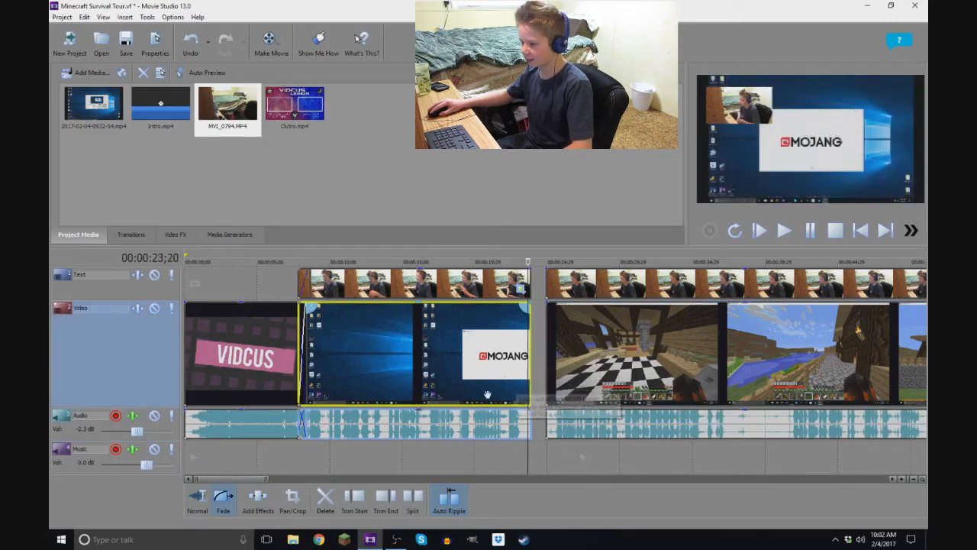
pyautogui.click(510, 304)
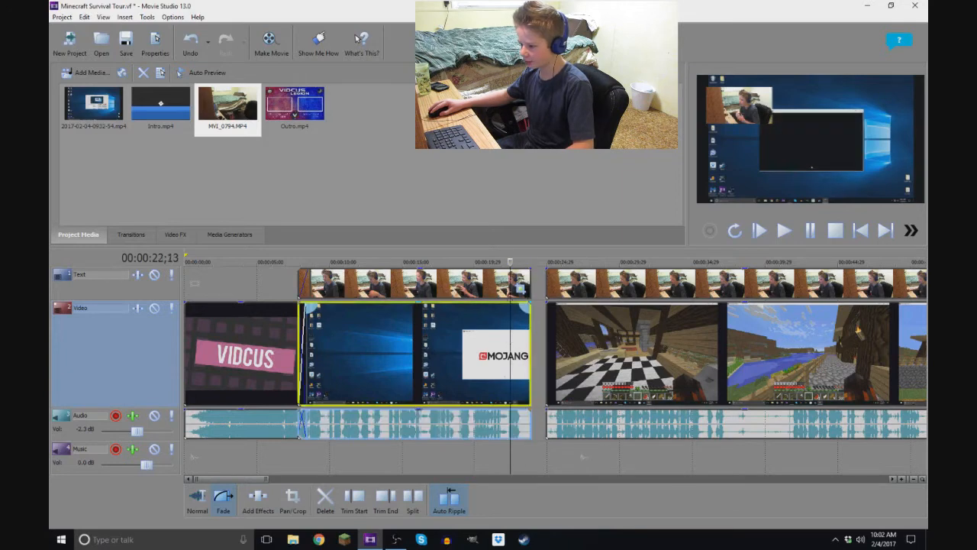
pyautogui.keyDown('ctrl'); pyautogui.click(505, 286); pyautogui.keyUp('ctrl')
pyautogui.keyDown('ctrl'); pyautogui.click(500, 429); pyautogui.keyUp('ctrl')
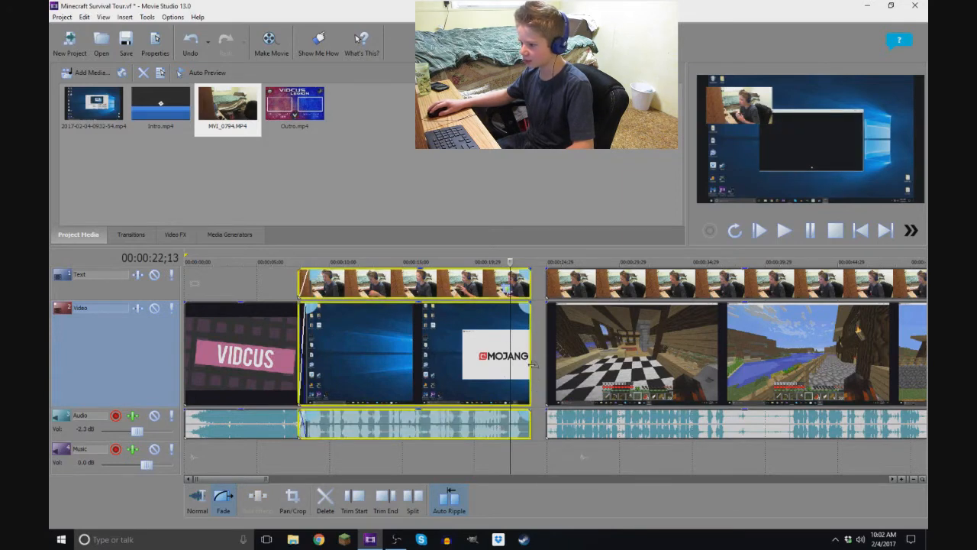
pyautogui.moveTo(533, 363); pyautogui.dragTo(519, 365)
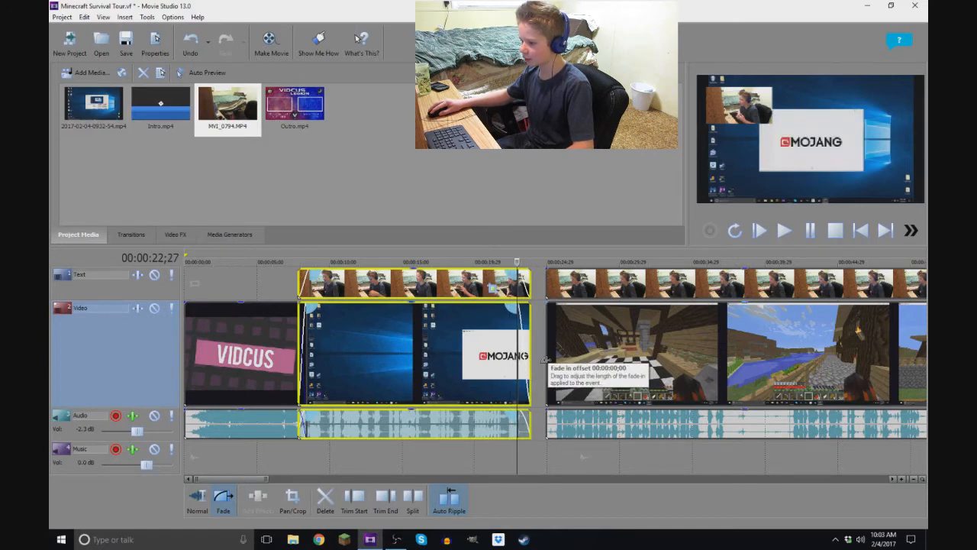
# Add a fade-in of about 1 second to the gameplay, webcam and audio segments after the gap, and play the transition
pyautogui.click(545, 359)
pyautogui.moveTo(546, 359); pyautogui.dragTo(551, 359)
pyautogui.click(550, 290)
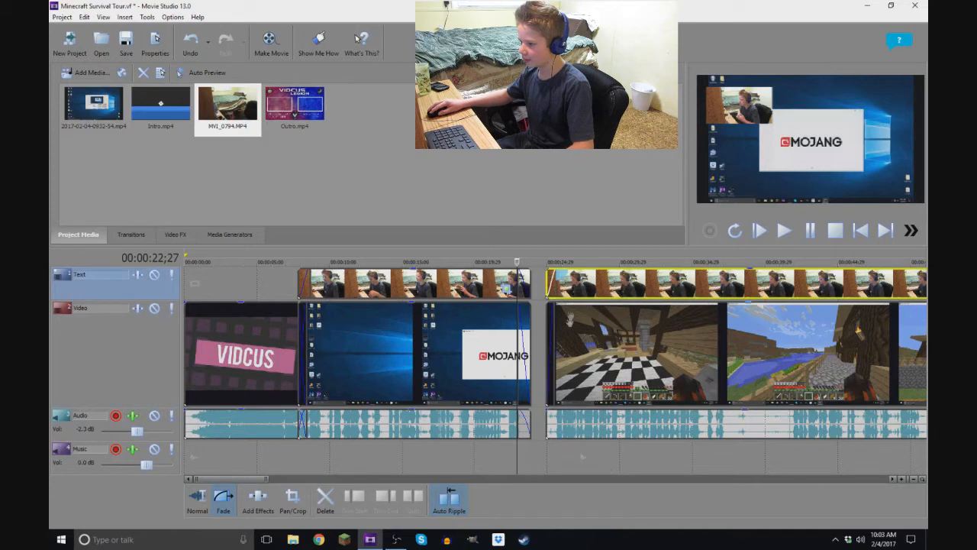
pyautogui.moveTo(557, 290); pyautogui.dragTo(562, 291)
pyautogui.moveTo(544, 422); pyautogui.dragTo(576, 441)
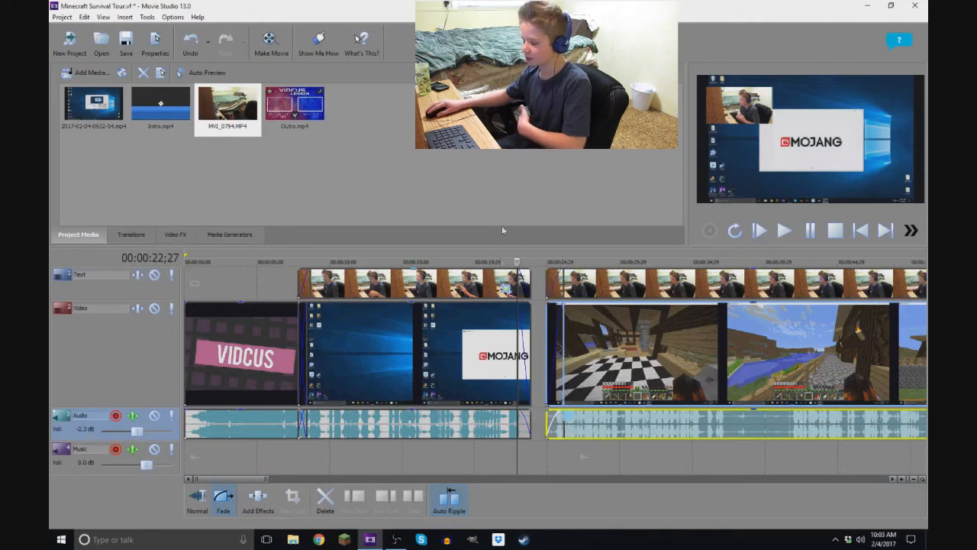
pyautogui.click(815, 231)
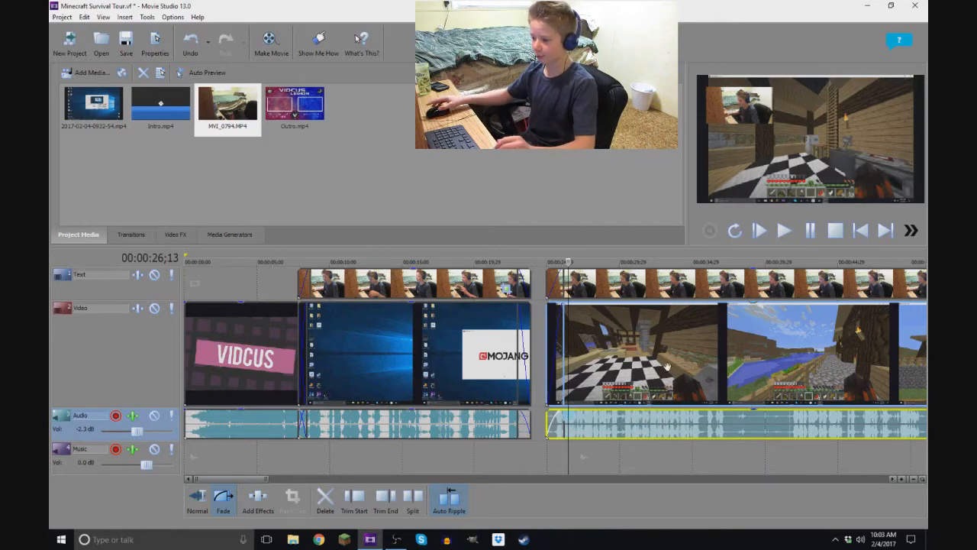
# Remove the fade-ins from the gameplay, webcam and audio segments after the gap
pyautogui.scroll(-4, 663, 373)
pyautogui.scroll(3, 628, 370)
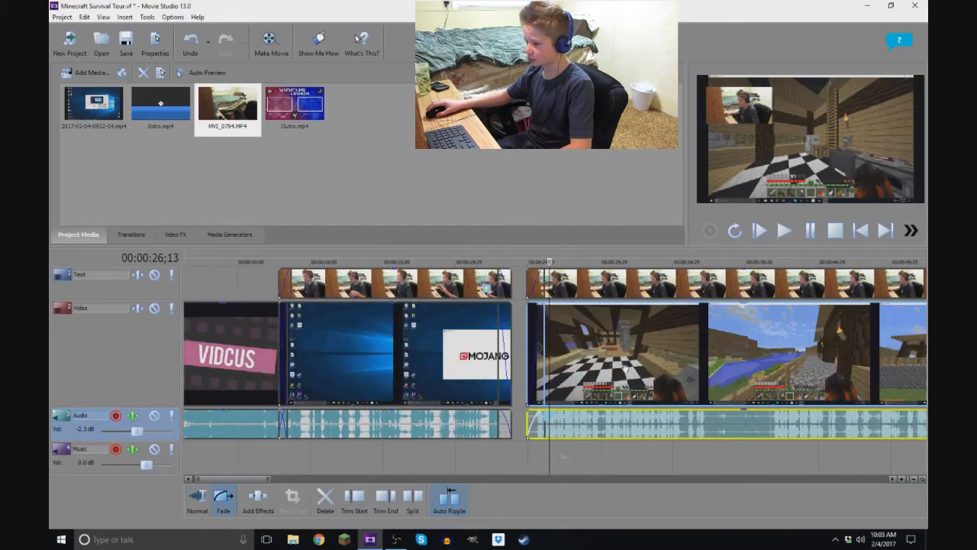
pyautogui.click(540, 345)
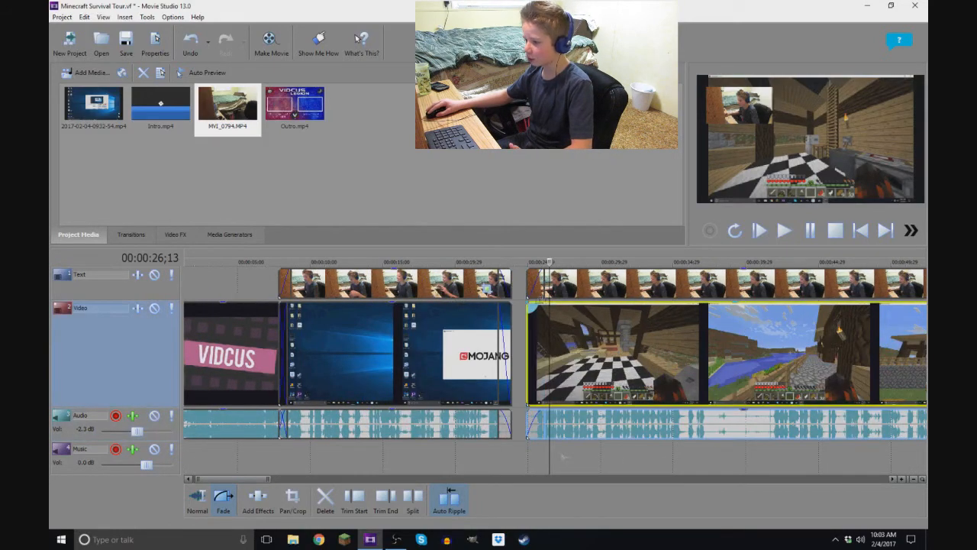
pyautogui.click(543, 281)
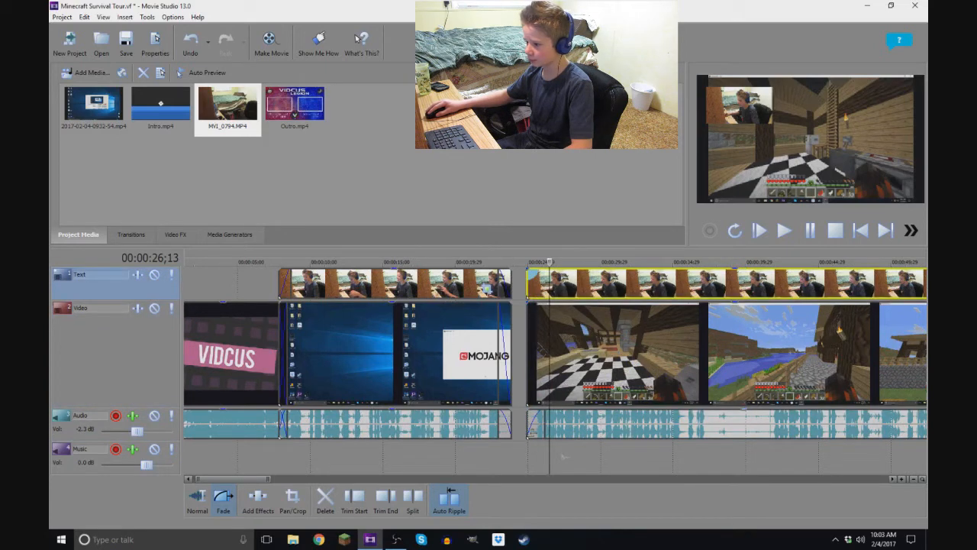
pyautogui.click(542, 423)
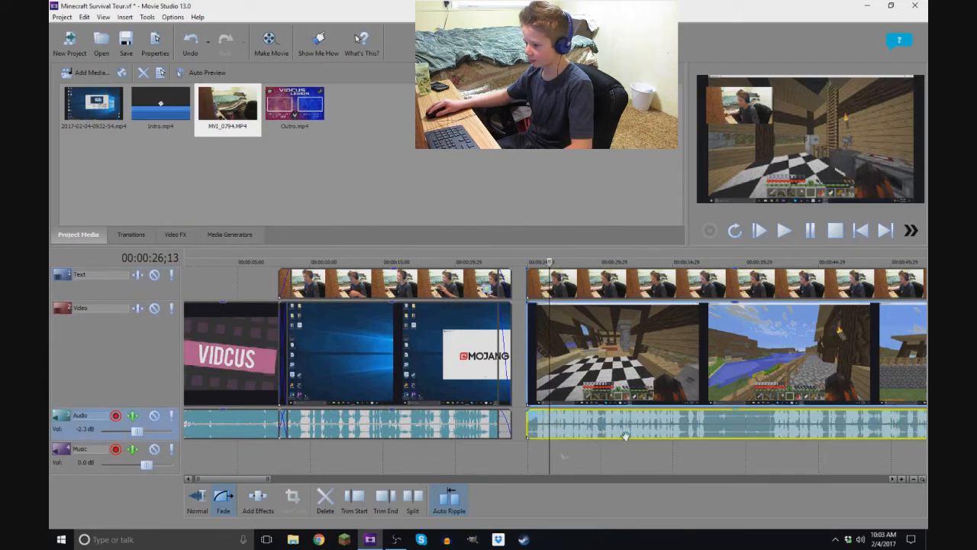
# Select the webcam, gameplay and audio segments after the gap together and move them about 5.5 seconds later
pyautogui.keyDown('ctrl'); pyautogui.click(626, 357); pyautogui.keyUp('ctrl')
pyautogui.keyDown('ctrl'); pyautogui.click(627, 290); pyautogui.keyUp('ctrl')
pyautogui.keyDown('ctrl'); pyautogui.click(639, 416); pyautogui.keyUp('ctrl')
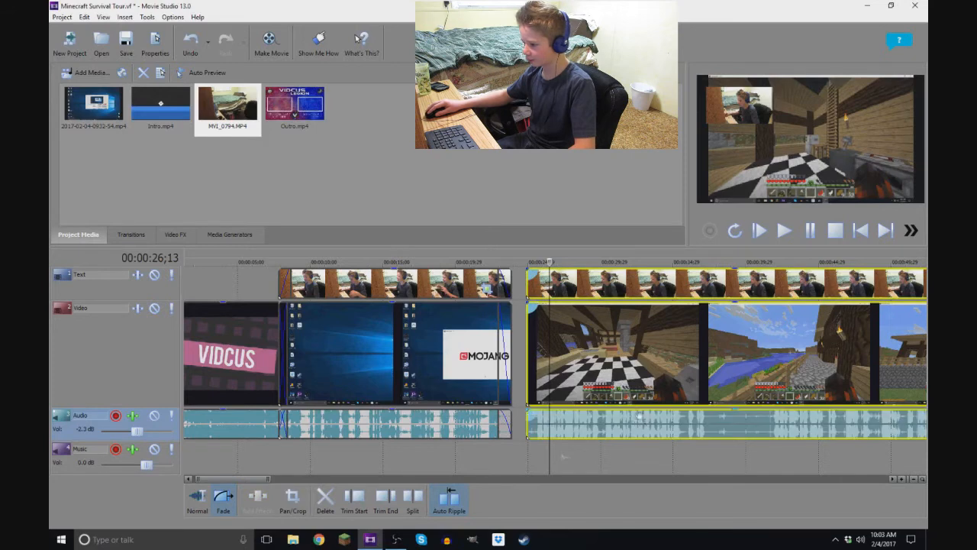
pyautogui.moveTo(579, 347); pyautogui.dragTo(660, 348)
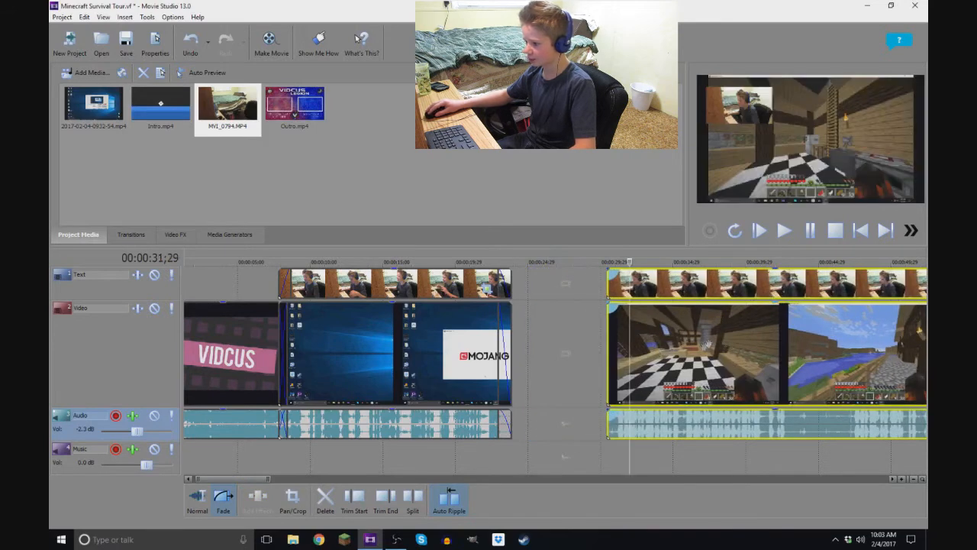
# Play the fade to black after the Mojang segment and move the selected segments back to start at 00:00:24;18
pyautogui.click(490, 262)
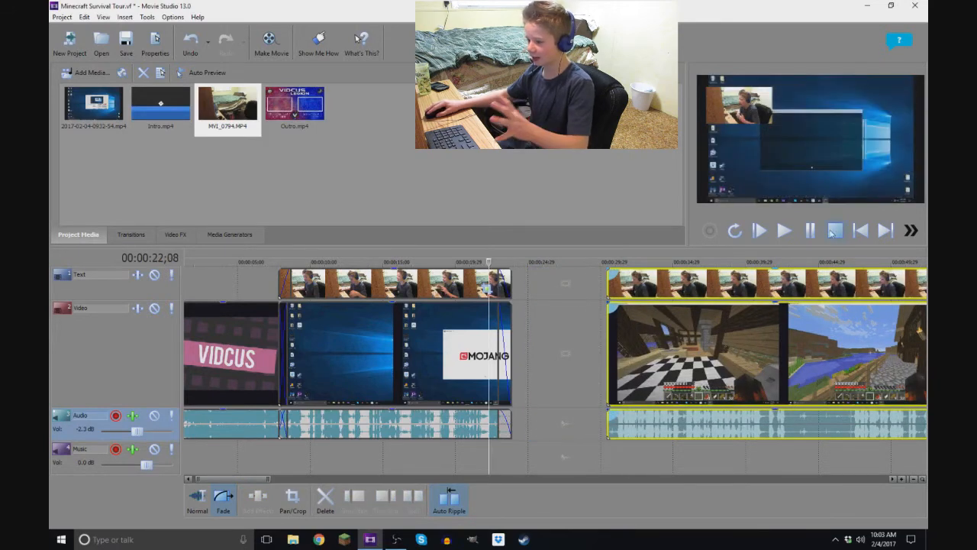
pyautogui.click(815, 240)
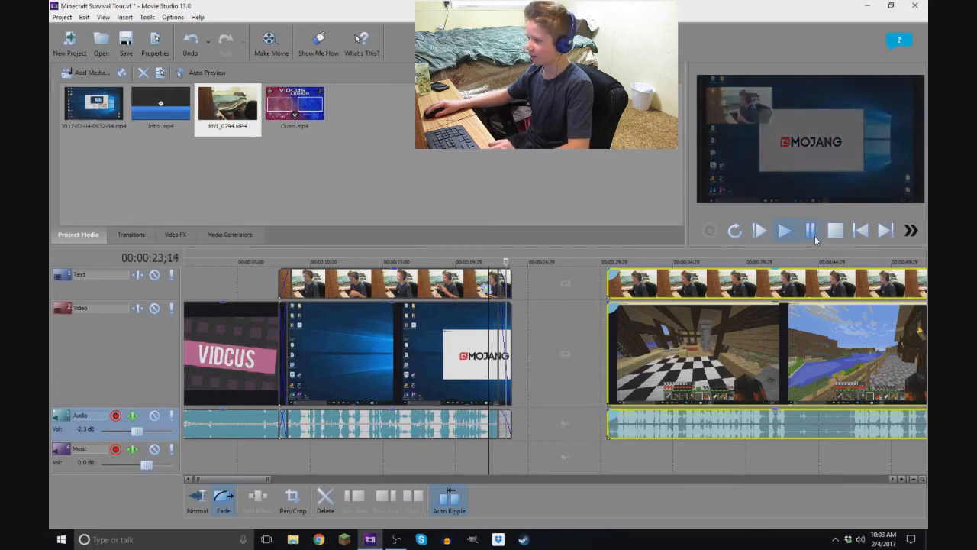
pyautogui.click(815, 240)
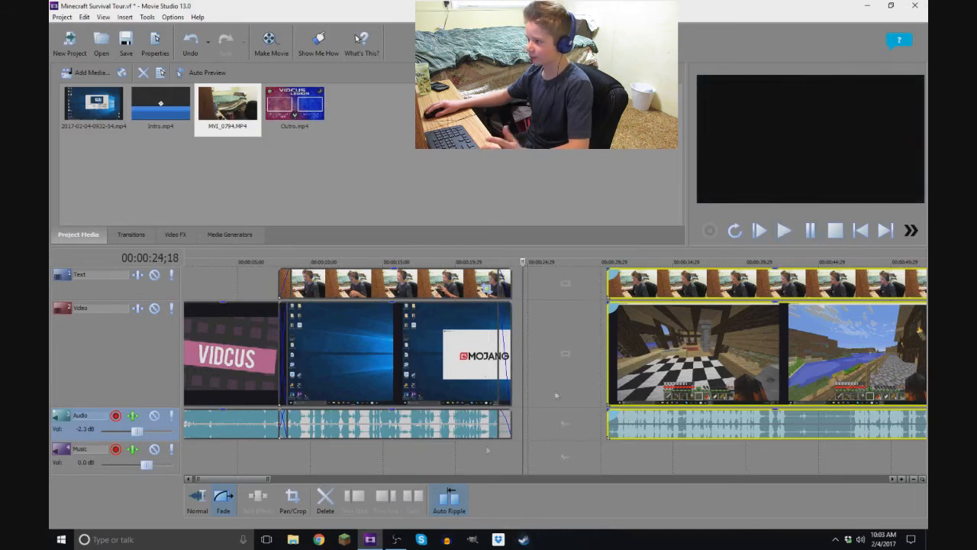
pyautogui.moveTo(692, 346); pyautogui.dragTo(608, 349)
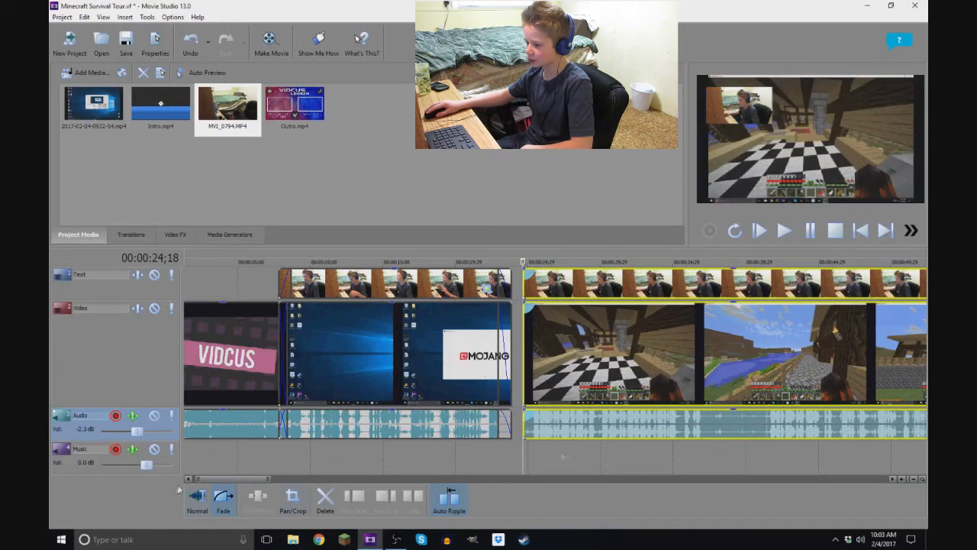
# Add a fade-in of about 1 second to the selected webcam, gameplay and audio segments after the gap
pyautogui.moveTo(527, 378); pyautogui.dragTo(537, 382)
pyautogui.click(565, 458)
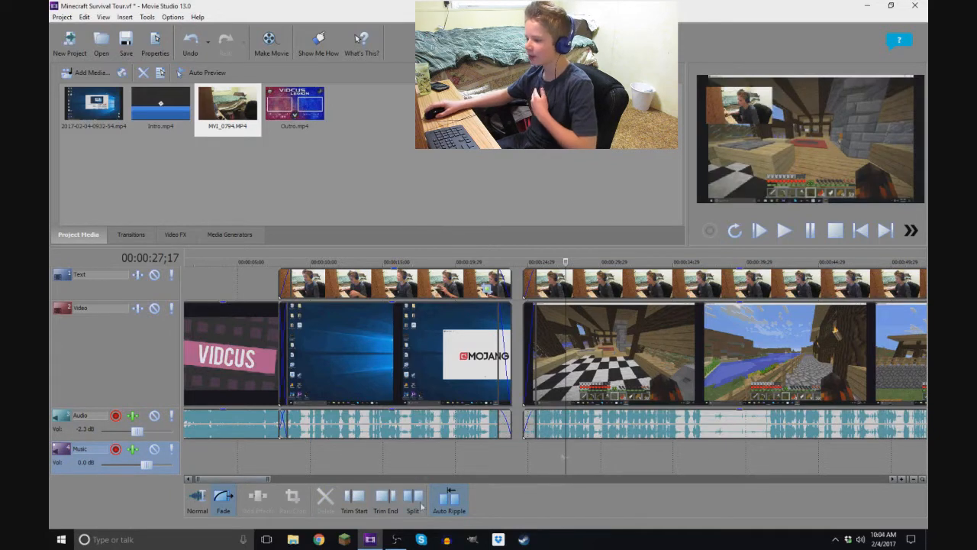
pyautogui.moveTo(234, 479); pyautogui.dragTo(293, 485)
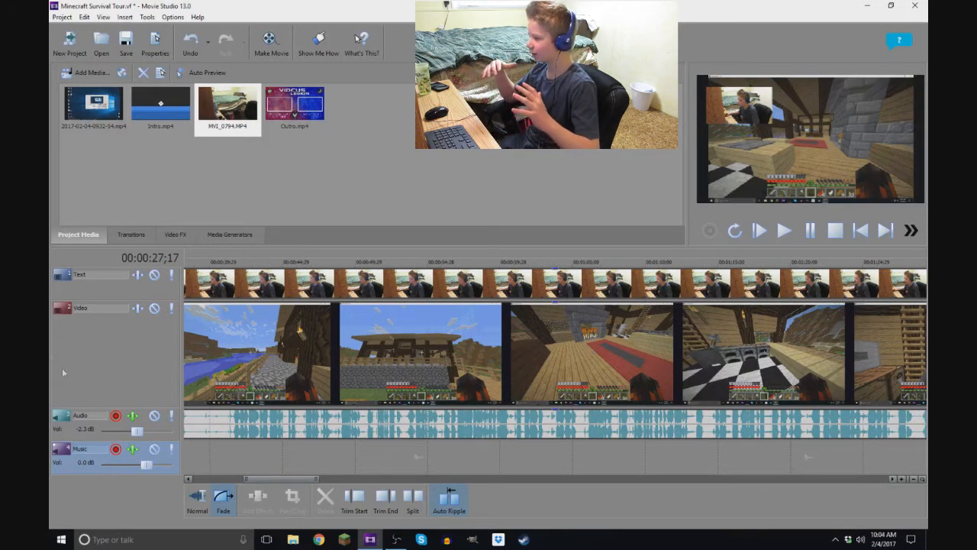
# Insert a default text title on the Video track at the start of the gameplay segment after the gap
pyautogui.moveTo(302, 480); pyautogui.dragTo(247, 480)
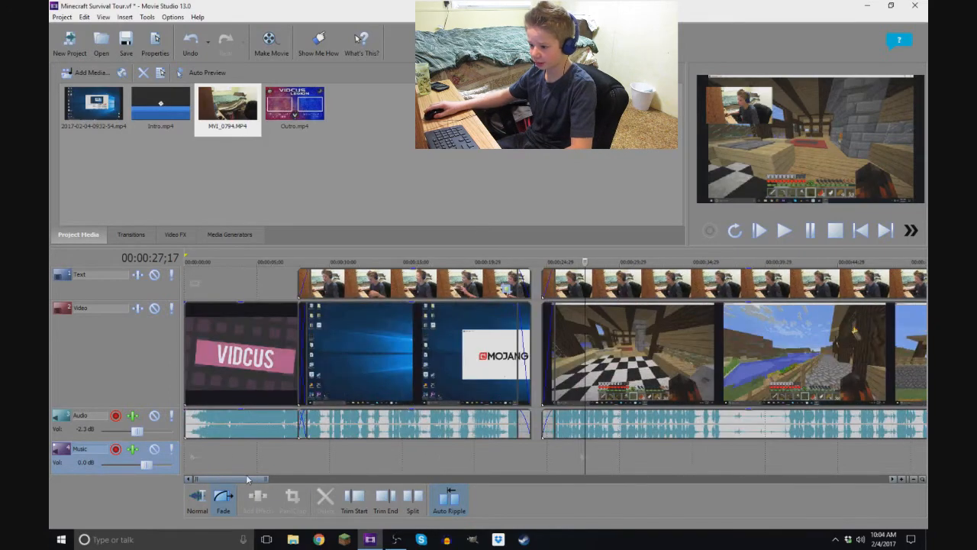
pyautogui.click(230, 235)
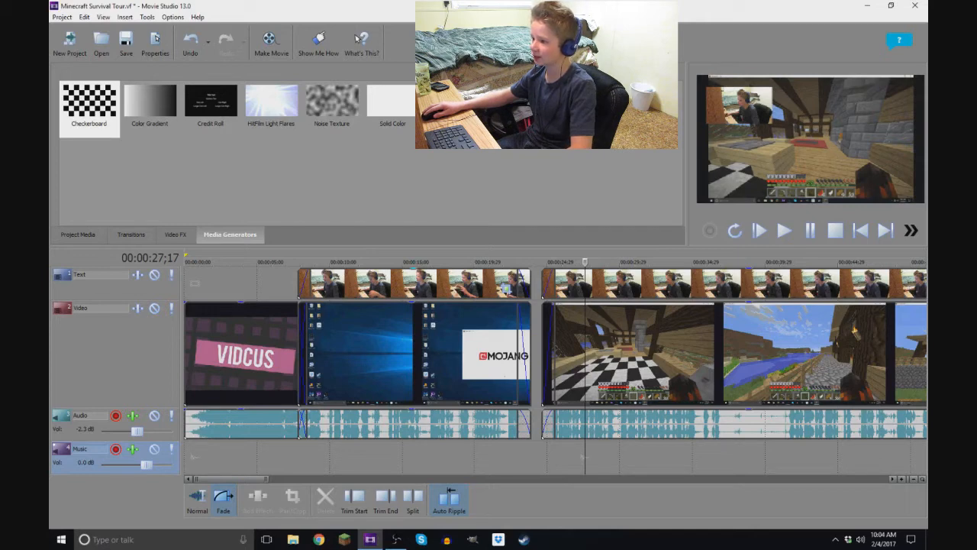
pyautogui.moveTo(514, 103); pyautogui.dragTo(550, 469)
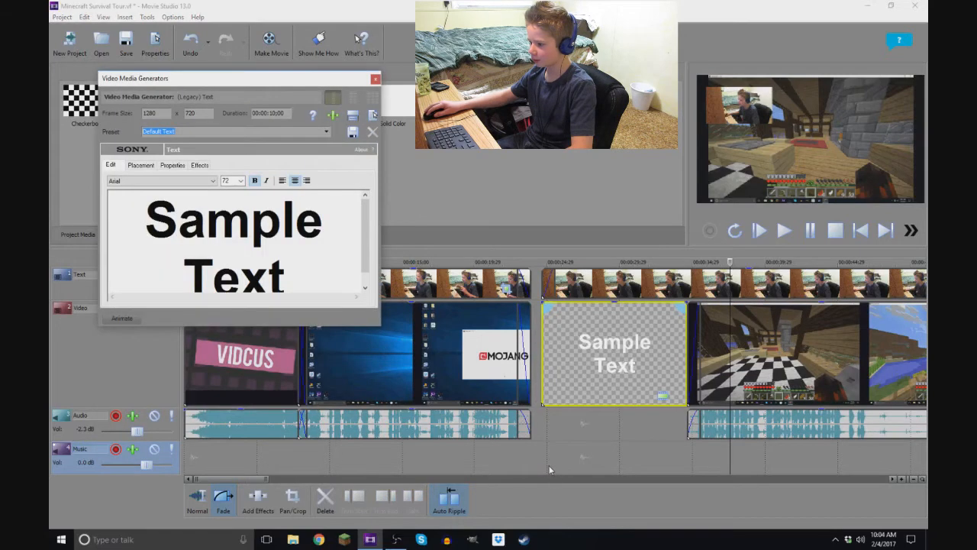
# Replace the title's sample text with "Leave A Like!" and preview a frame in the middle of the title
pyautogui.click(329, 257)
pyautogui.press('BackSpace')
pyautogui.press('BackSpace')
pyautogui.press('BackSpace')
pyautogui.press('BackSpace')
pyautogui.press('BackSpace')
pyautogui.press('BackSpace')
pyautogui.press('BackSpace')
pyautogui.press('BackSpace')
pyautogui.press('BackSpace')
pyautogui.press('BackSpace')
pyautogui.press('BackSpace')
pyautogui.write('Leave A l')
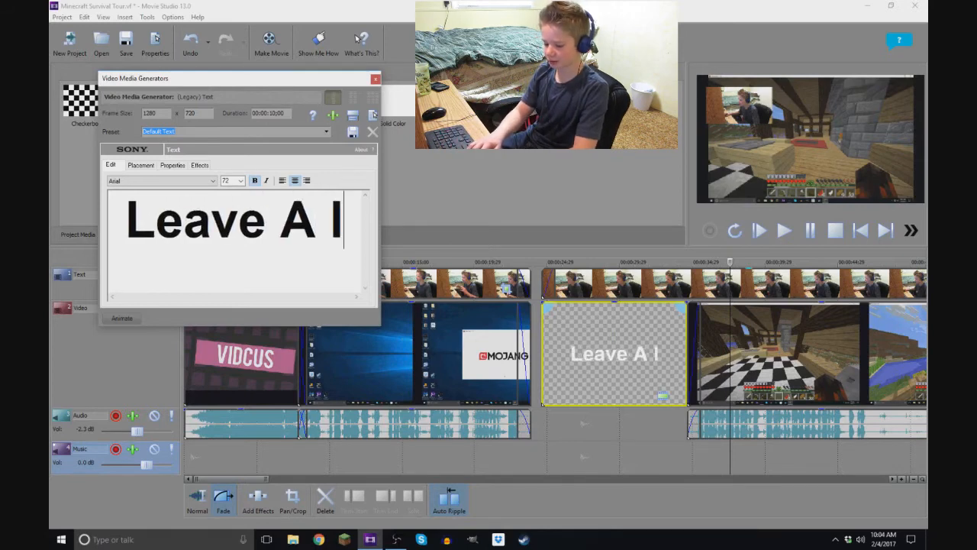
pyautogui.write('ike')
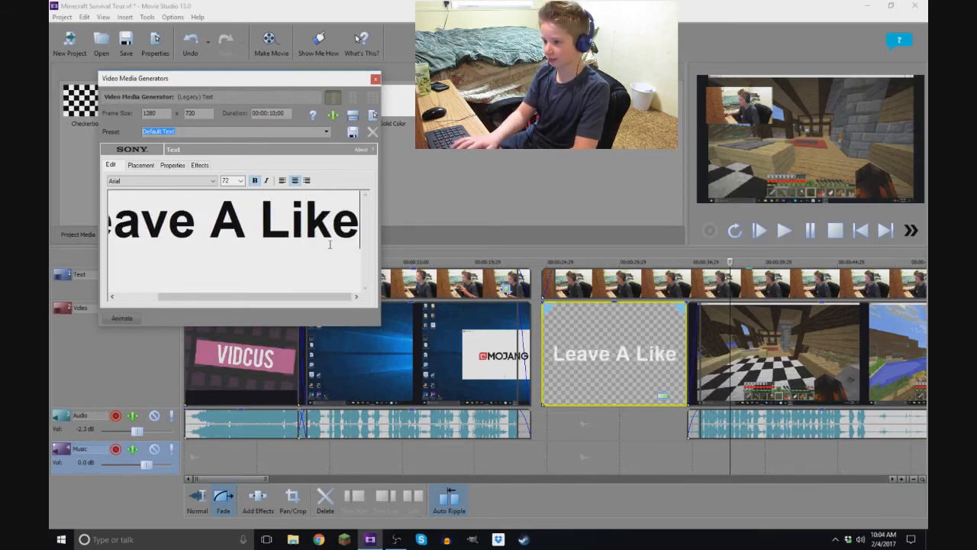
pyautogui.write('!')
pyautogui.click(639, 262)
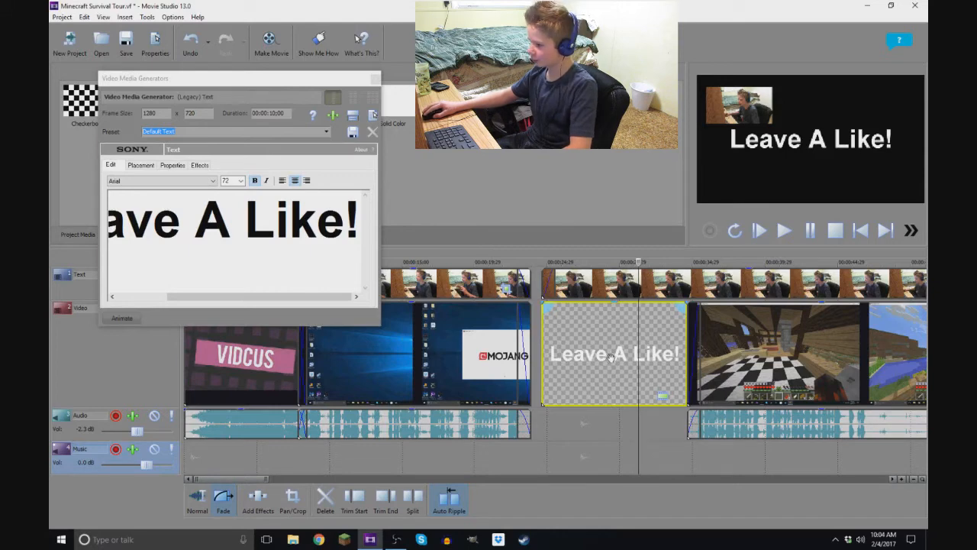
# Move the title to a new track below Music and realign the gameplay segment with the start of the webcam segment after the gap
pyautogui.scroll(-4, 587, 464)
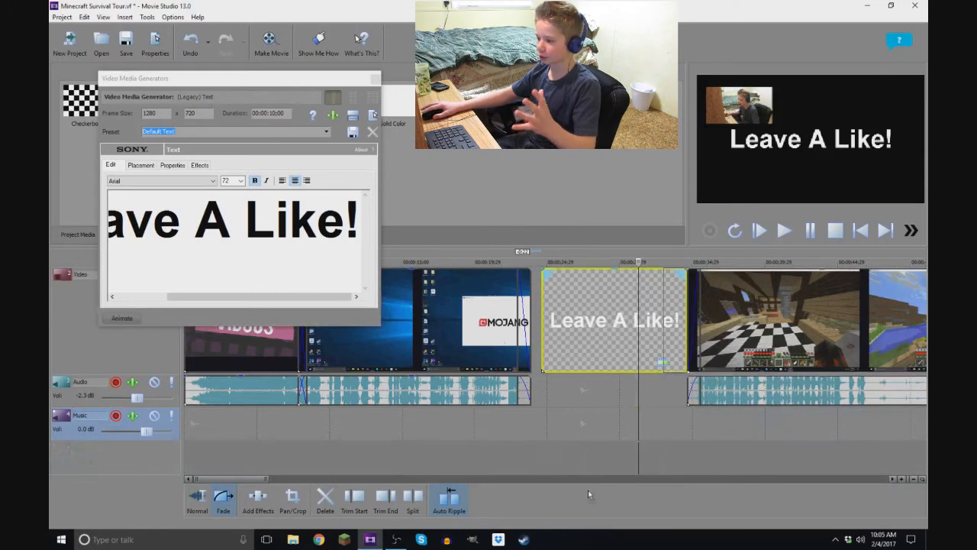
pyautogui.scroll(4, 599, 351)
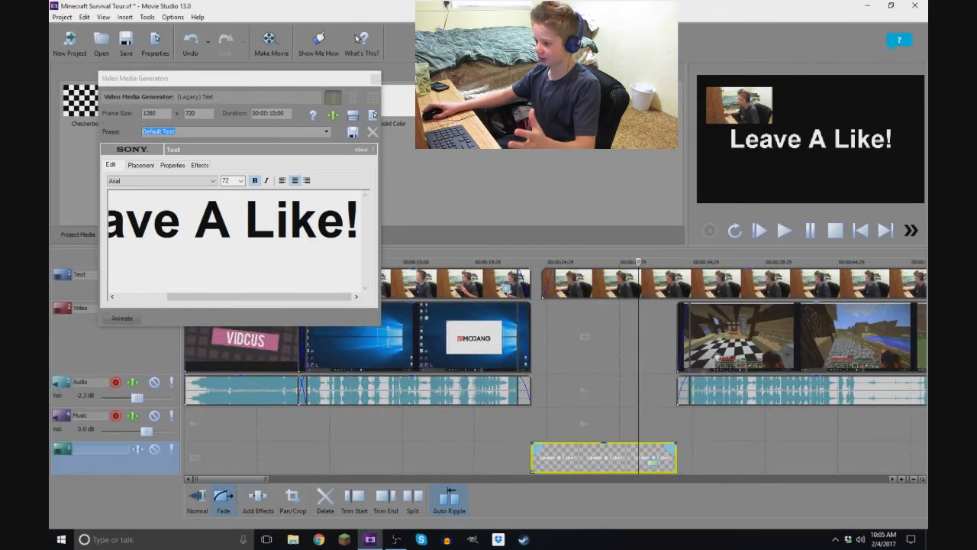
pyautogui.moveTo(786, 336); pyautogui.dragTo(616, 343)
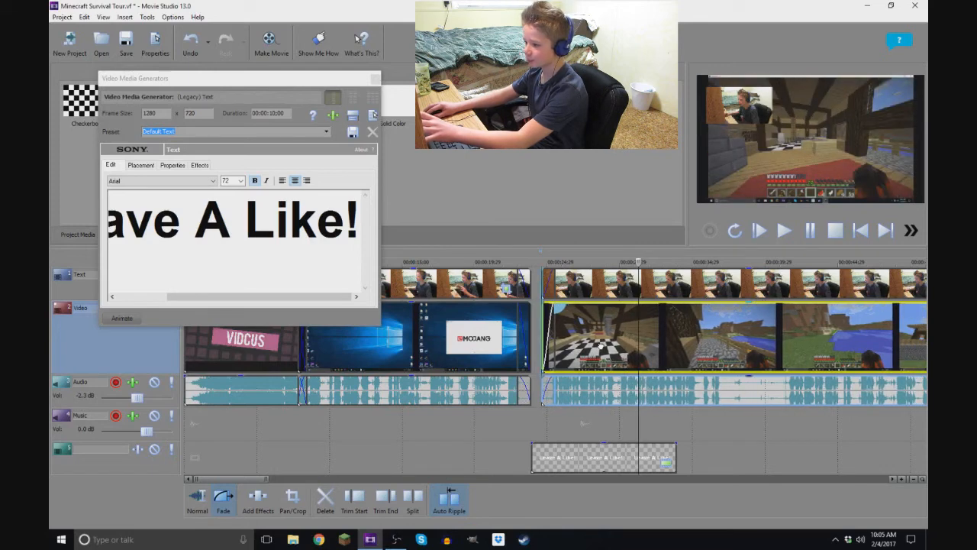
# Reposition the title on its track to start at 00:00:25;07 and close its text settings
pyautogui.moveTo(589, 440); pyautogui.dragTo(619, 445)
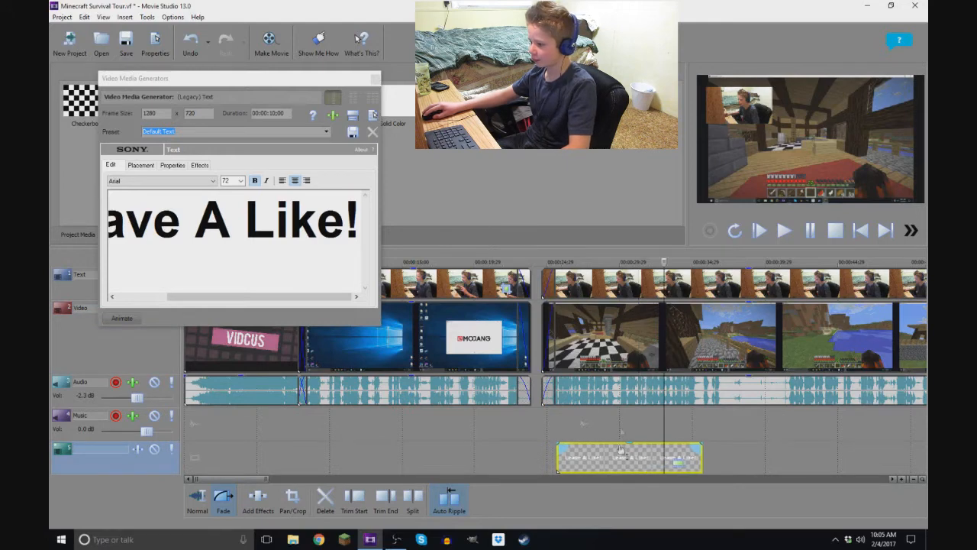
pyautogui.click(585, 267)
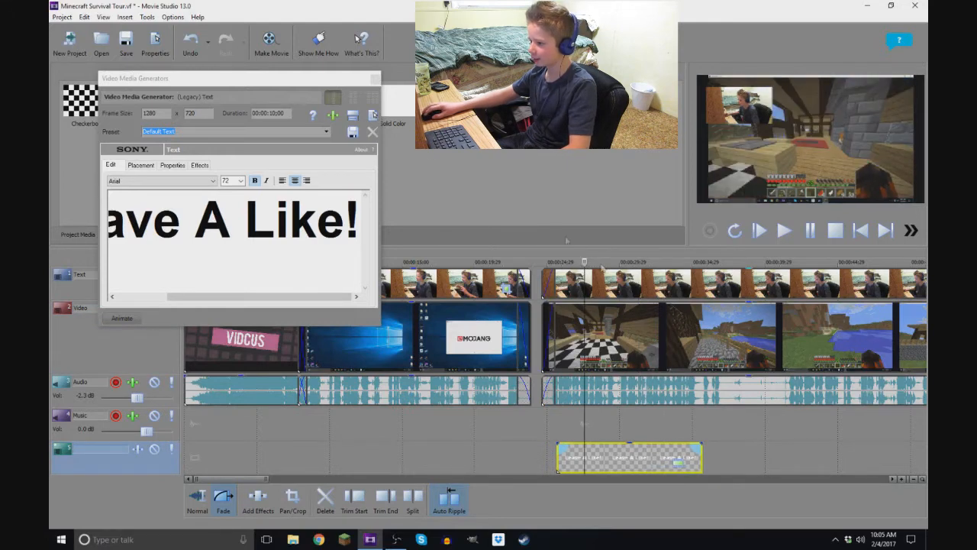
pyautogui.click(374, 79)
pyautogui.click(551, 260)
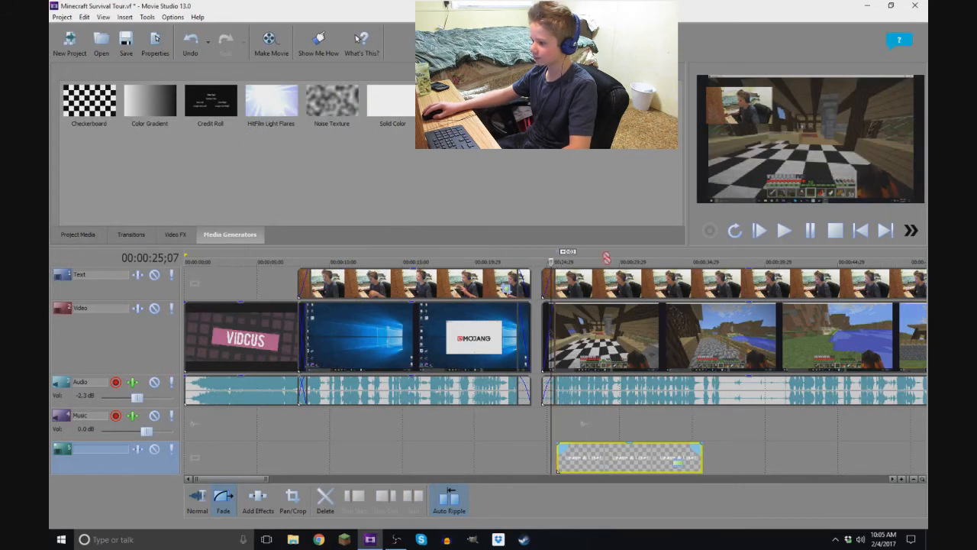
pyautogui.moveTo(608, 453); pyautogui.dragTo(605, 459)
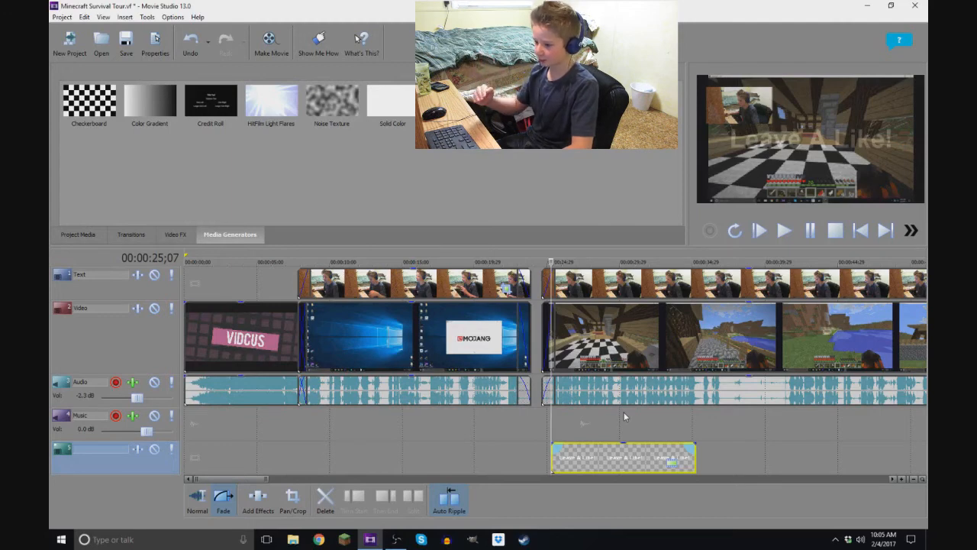
# Move the gameplay segment after the gap to a new track at the bottom, beneath the title
pyautogui.click(609, 458)
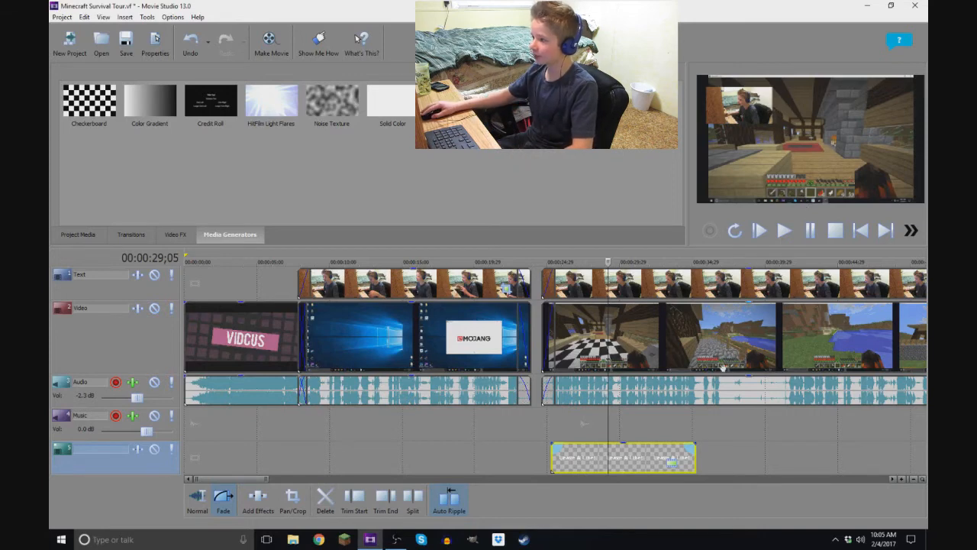
pyautogui.click(631, 353)
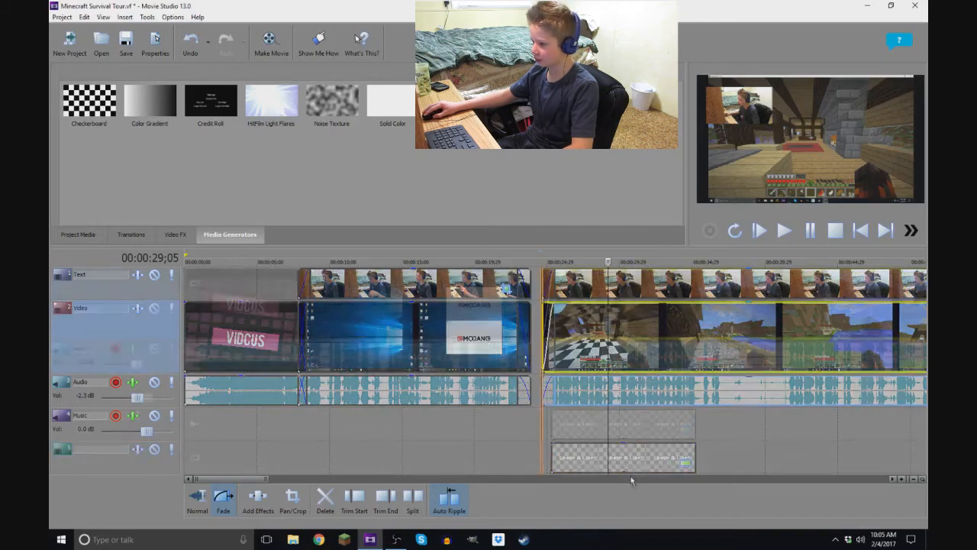
pyautogui.press('Delete')
pyautogui.hotkey('ctrl', 'z')
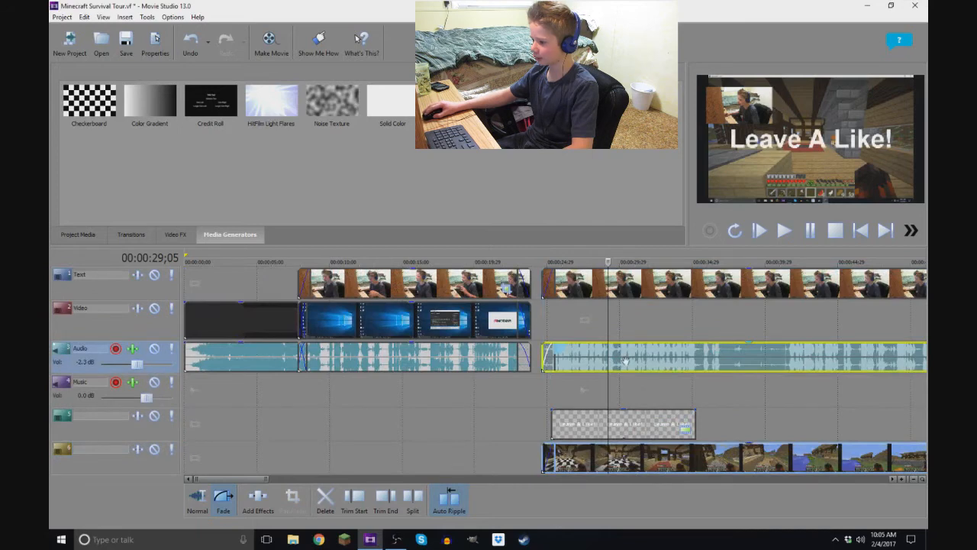
# Move the webcam segment after the gap down to the Video track and the title up to the Text track
pyautogui.click(646, 291)
pyautogui.moveTo(651, 326); pyautogui.dragTo(647, 322)
pyautogui.moveTo(639, 426); pyautogui.dragTo(637, 333)
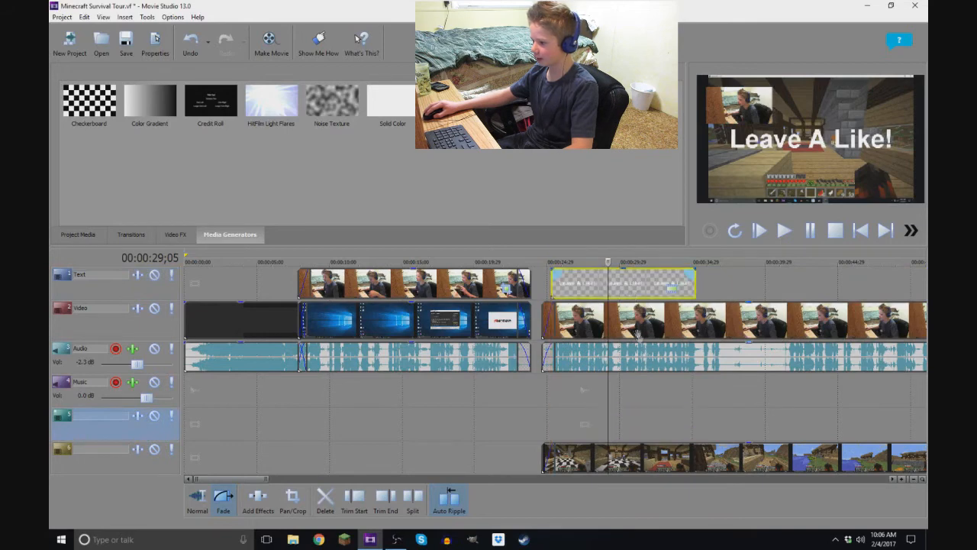
# Add a fade-in of about 1.7 seconds and a fade-out of about 2.2 seconds to the "Leave A Like!" title
pyautogui.click(551, 253)
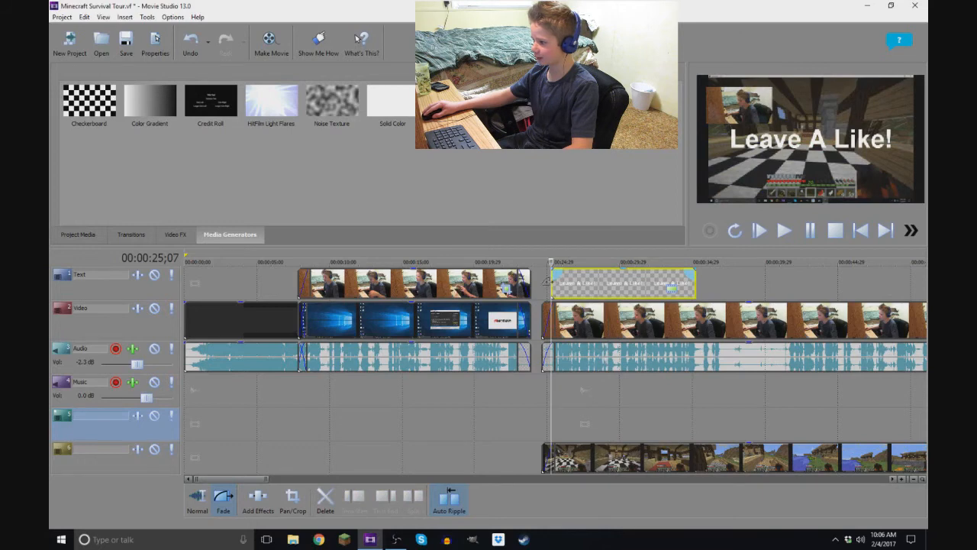
pyautogui.moveTo(554, 273); pyautogui.dragTo(578, 275)
pyautogui.press('space')
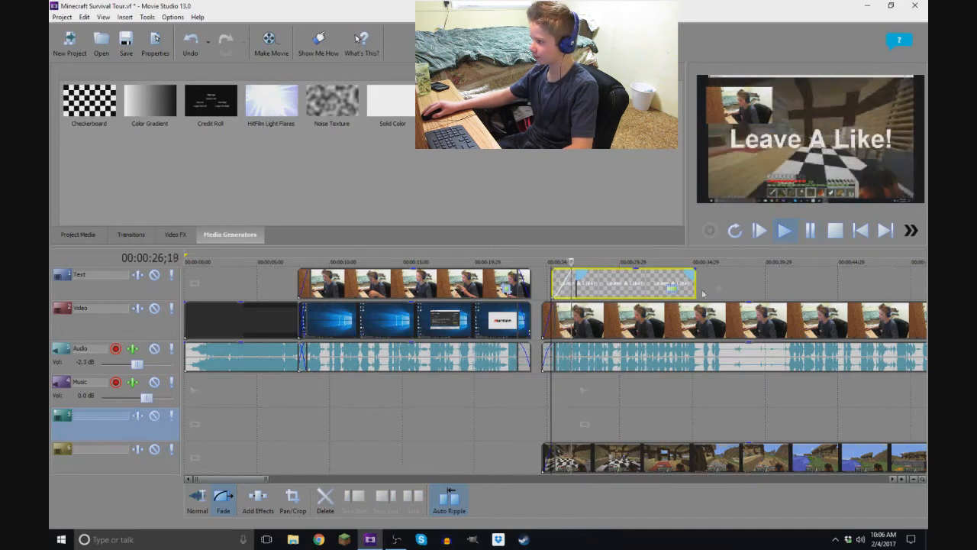
pyautogui.moveTo(693, 273); pyautogui.dragTo(663, 275)
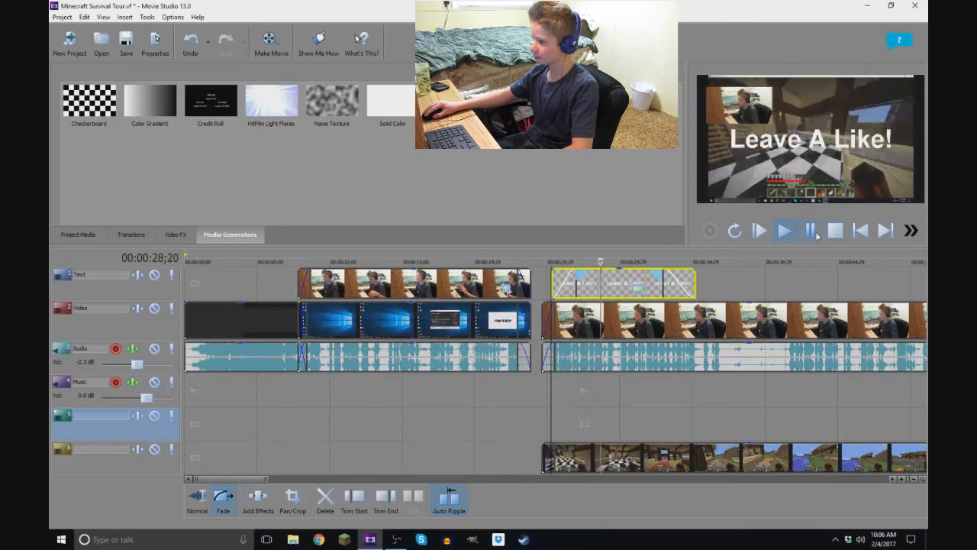
# Play the end of the "Leave A Like!" title to check its fade-out over the gameplay
pyautogui.click(816, 236)
pyautogui.click(658, 262)
pyautogui.click(809, 233)
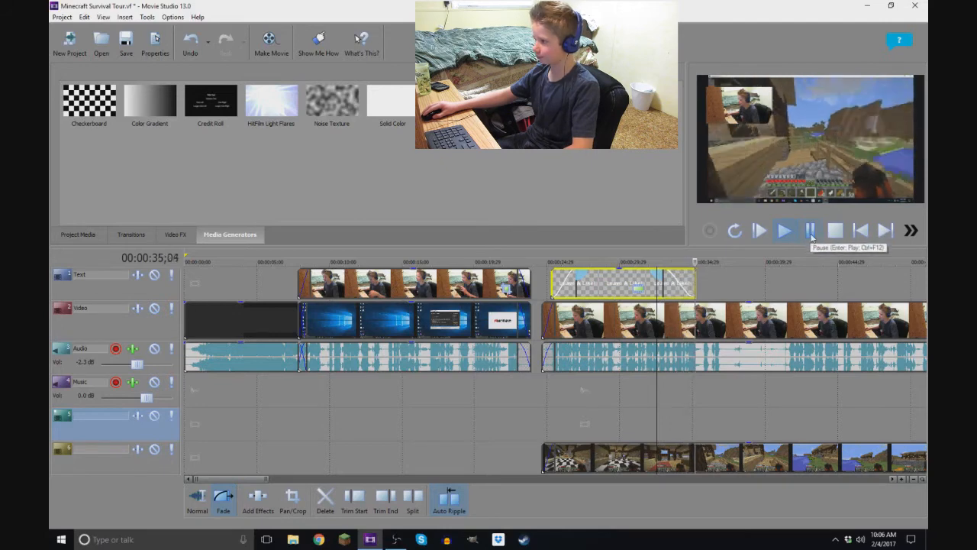
pyautogui.click(812, 231)
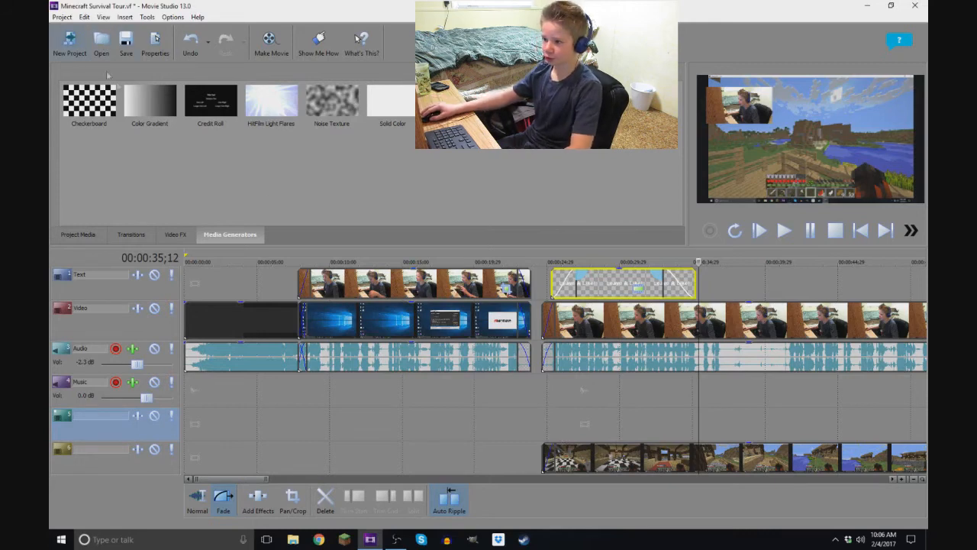
# Import the image Screenshot 2016-11-21 21.24.47 from the Funny Pics folder on the Desktop into the project media
pyautogui.click(80, 235)
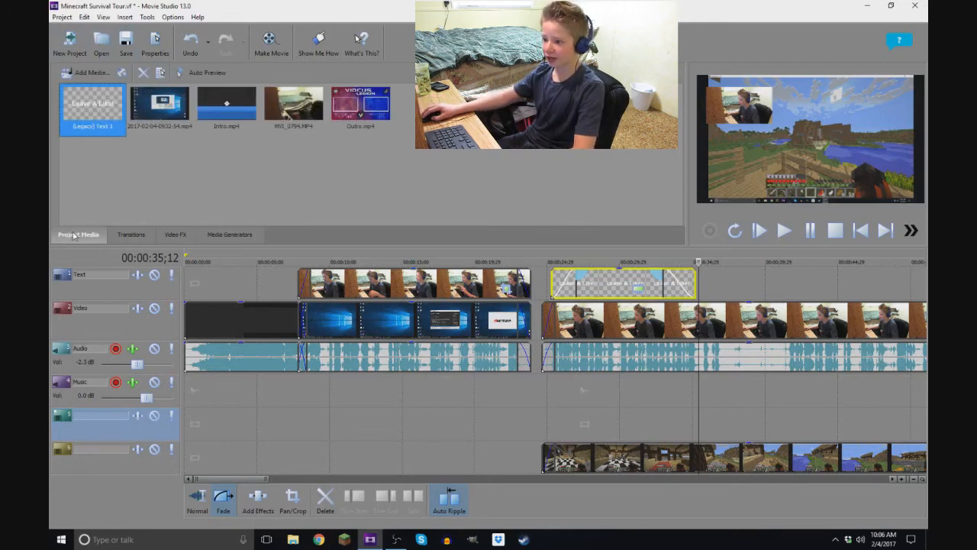
pyautogui.click(86, 73)
pyautogui.click(99, 176)
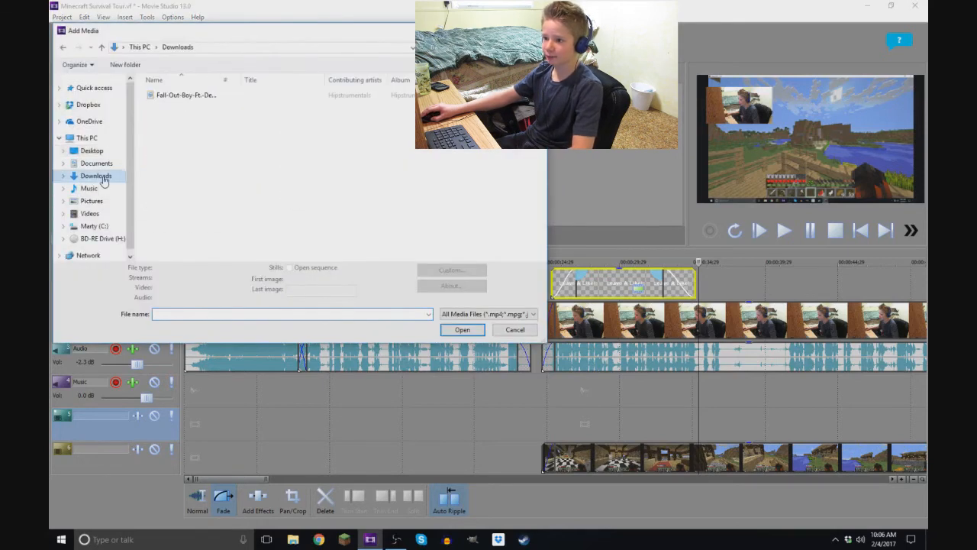
pyautogui.click(94, 150)
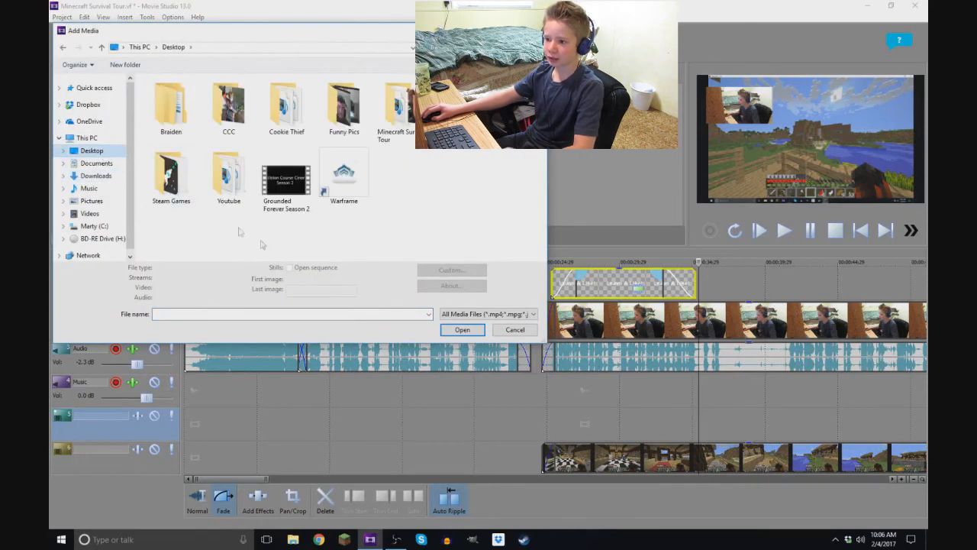
pyautogui.doubleClick(359, 114)
pyautogui.doubleClick(229, 99)
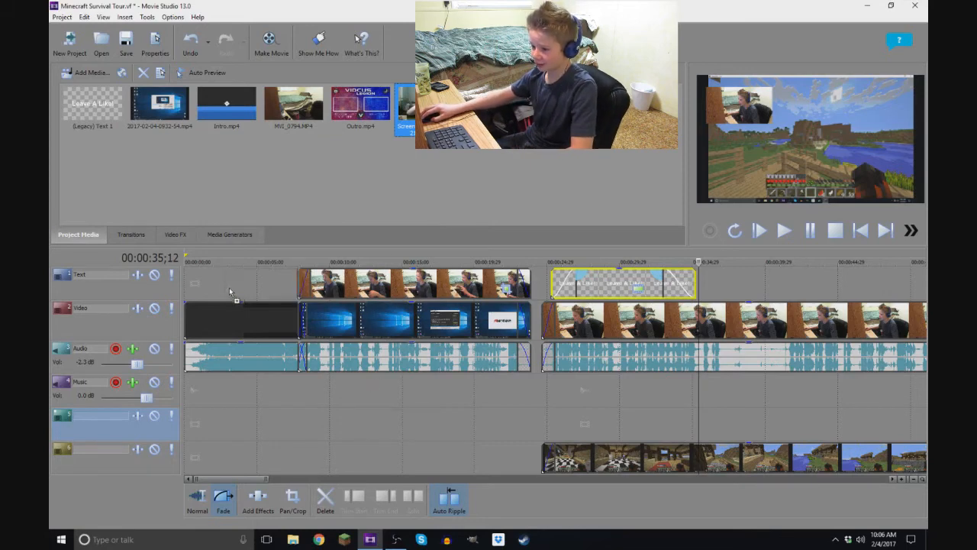
# Place the screenshot over the intro on the Text track at about 2 seconds and move the rippled webcam segment back to the gameplay's start
pyautogui.moveTo(218, 286); pyautogui.dragTo(218, 285)
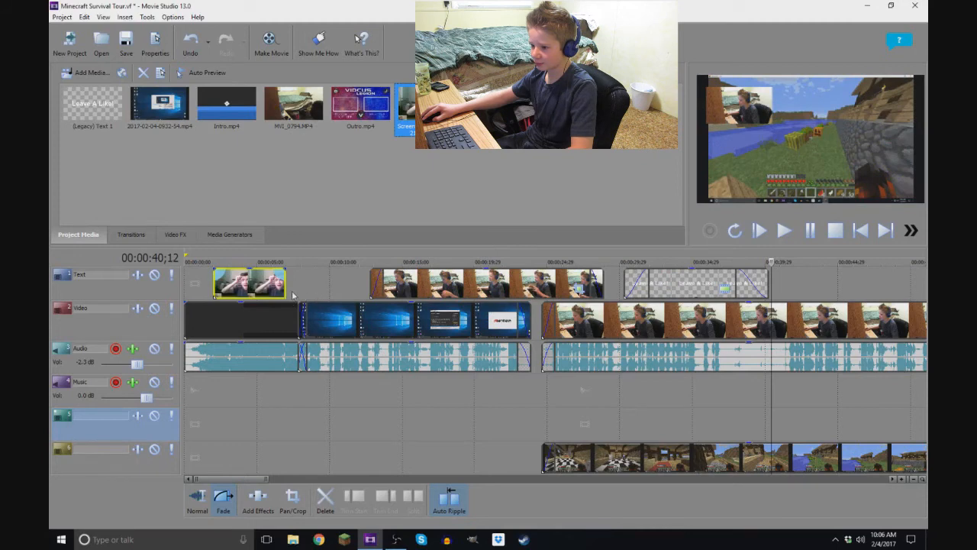
pyautogui.moveTo(432, 287); pyautogui.dragTo(361, 289)
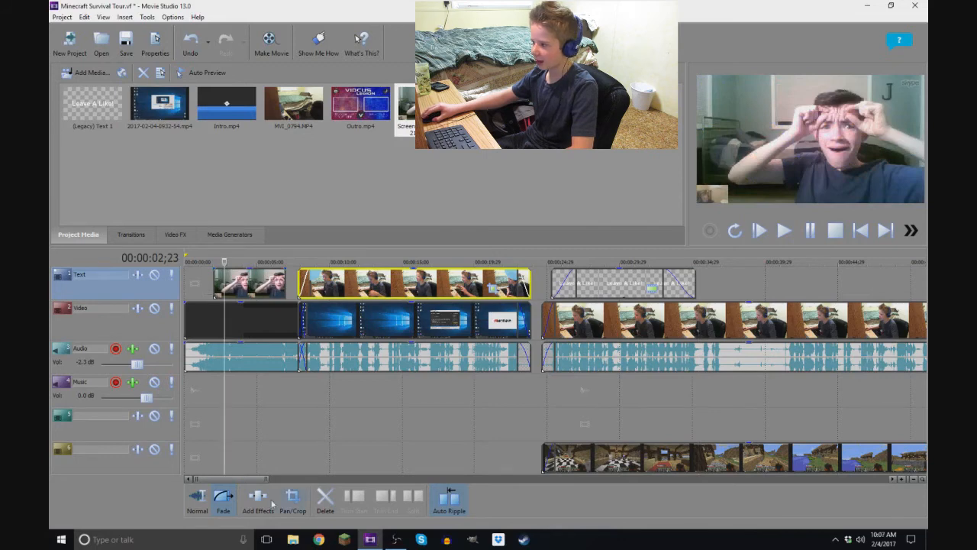
# Shrink the screenshot over the intro with Pan/Crop and position it in the upper-left corner of the video frame
pyautogui.click(293, 498)
pyautogui.scroll(-4, 729, 390)
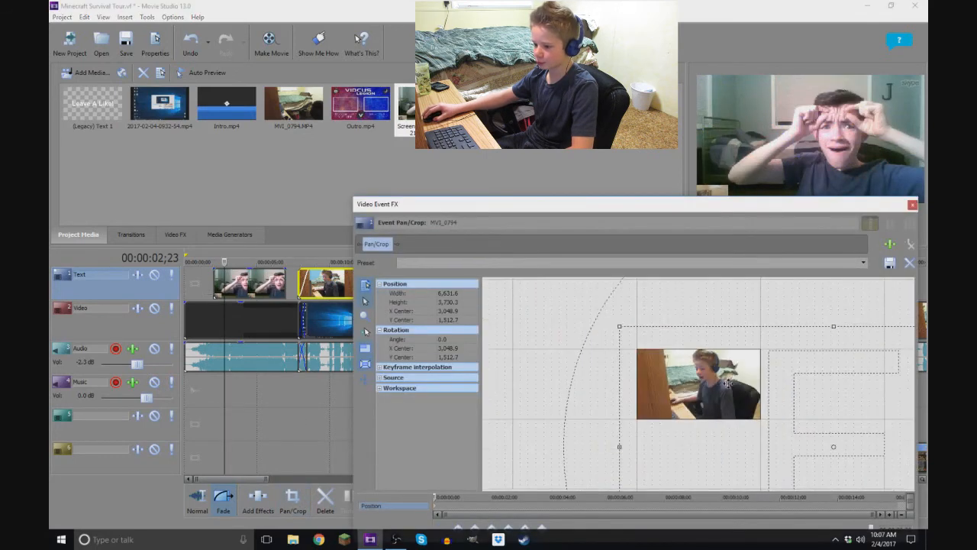
pyautogui.click(268, 307)
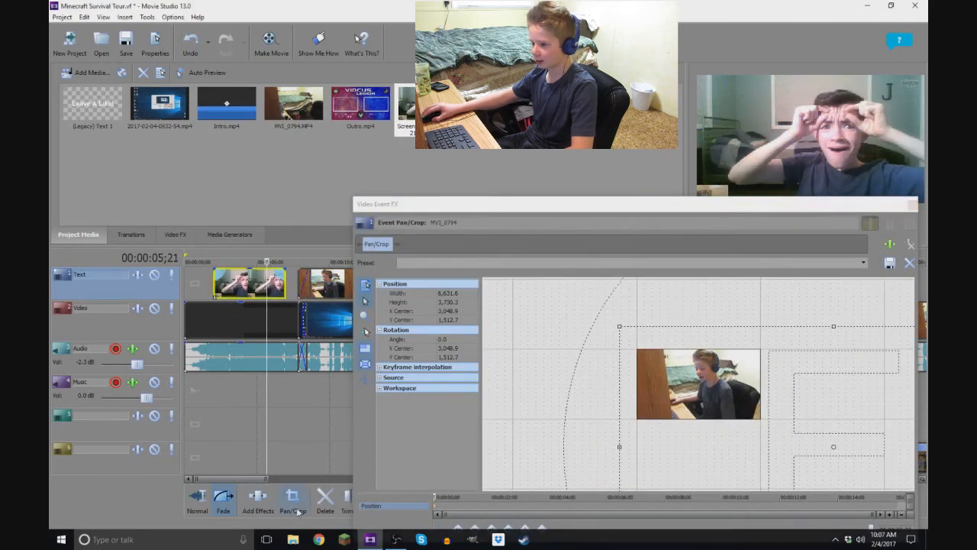
pyautogui.click(293, 504)
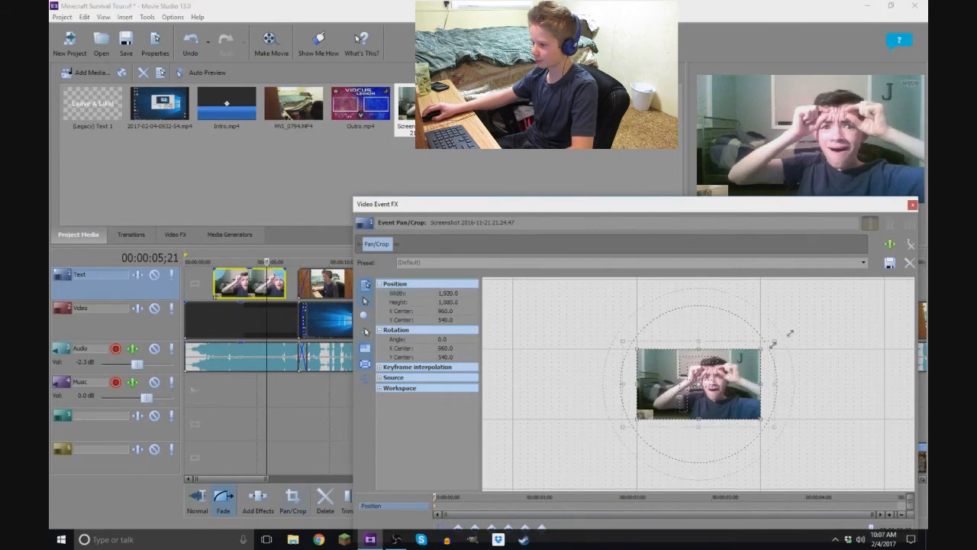
pyautogui.moveTo(761, 348); pyautogui.dragTo(848, 297)
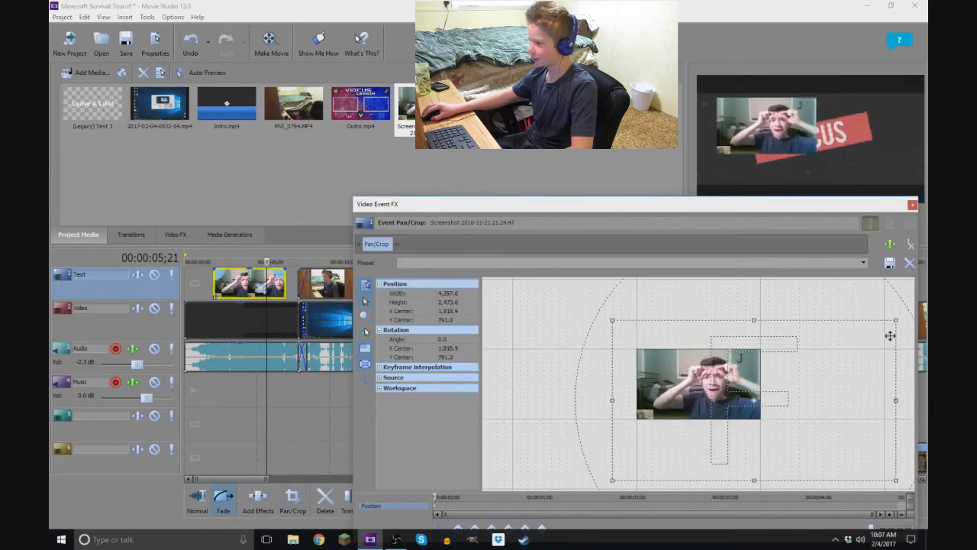
pyautogui.scroll(-3, 882, 333)
pyautogui.moveTo(760, 366); pyautogui.dragTo(765, 395)
pyautogui.click(912, 205)
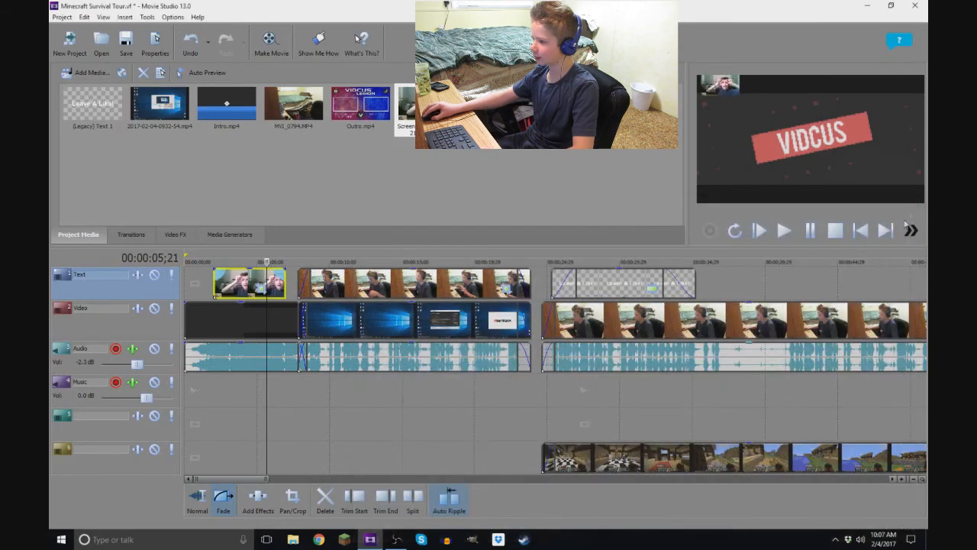
# Fade the screenshot in and out, with a fade-out of 00:00:02;19, and play the overlay over the intro from 00:00:01;10
pyautogui.click(203, 262)
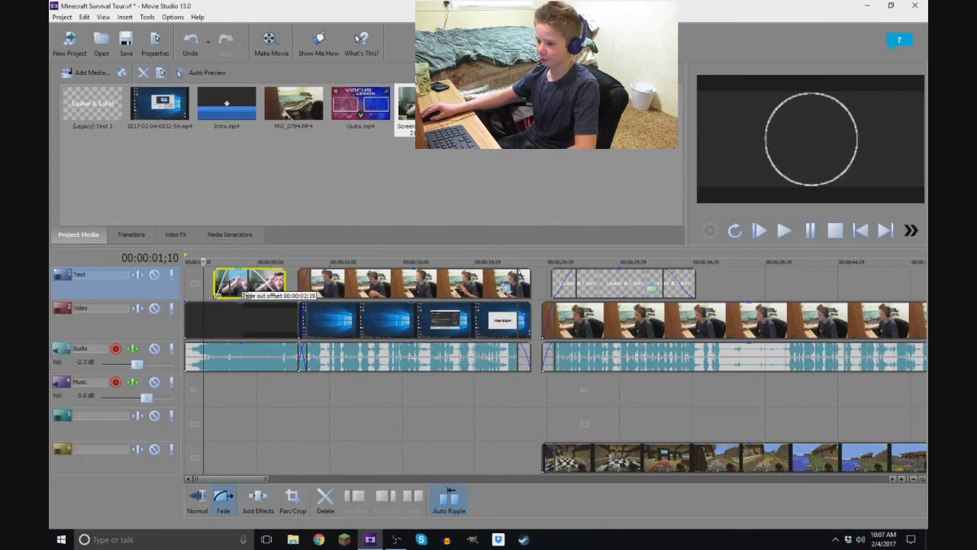
pyautogui.click(786, 228)
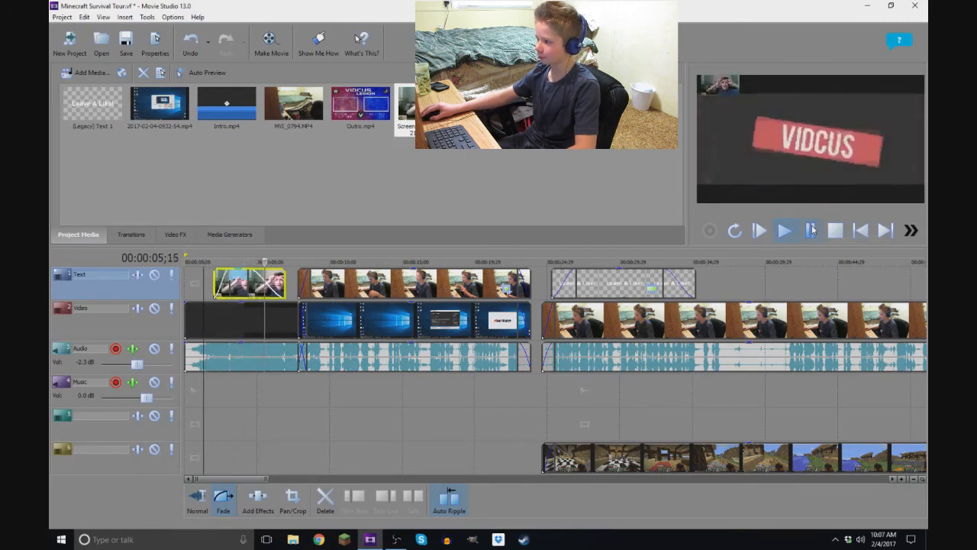
pyautogui.click(812, 231)
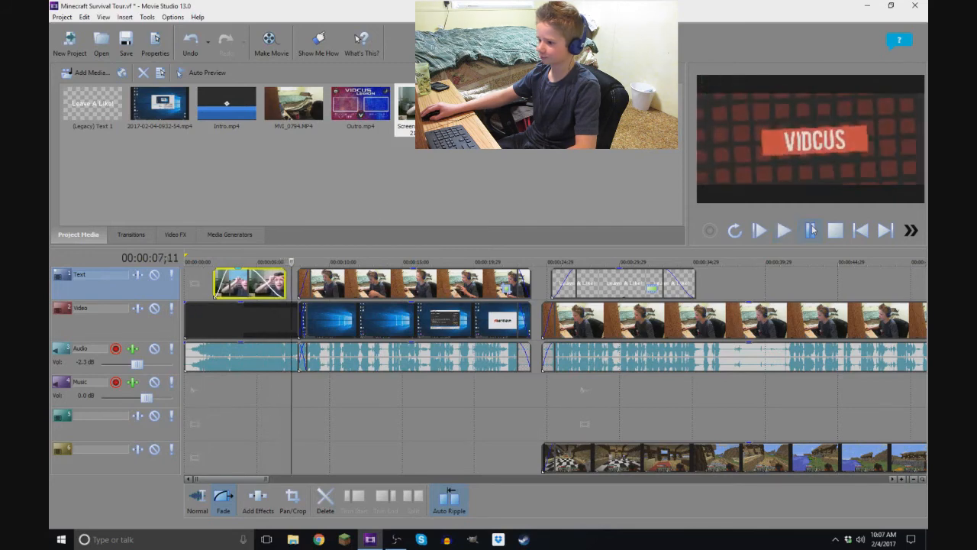